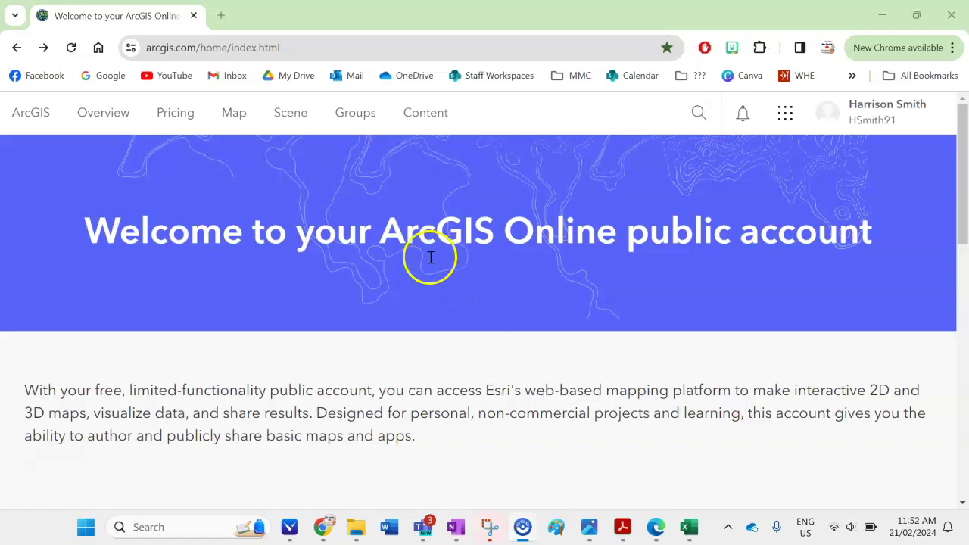
- Start a new ArcGIS Online map, shift Australia left, and open Add Layer from File
{"action": "left_click_drag", "start_coordinate": [381, 224], "coordinate": [504, 274]}
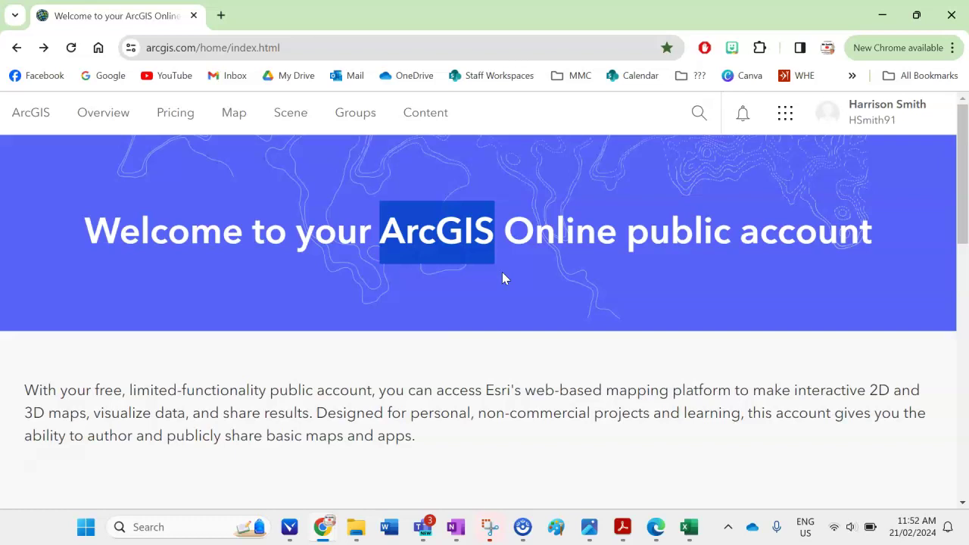
{"action": "left_click", "coordinate": [502, 277]}
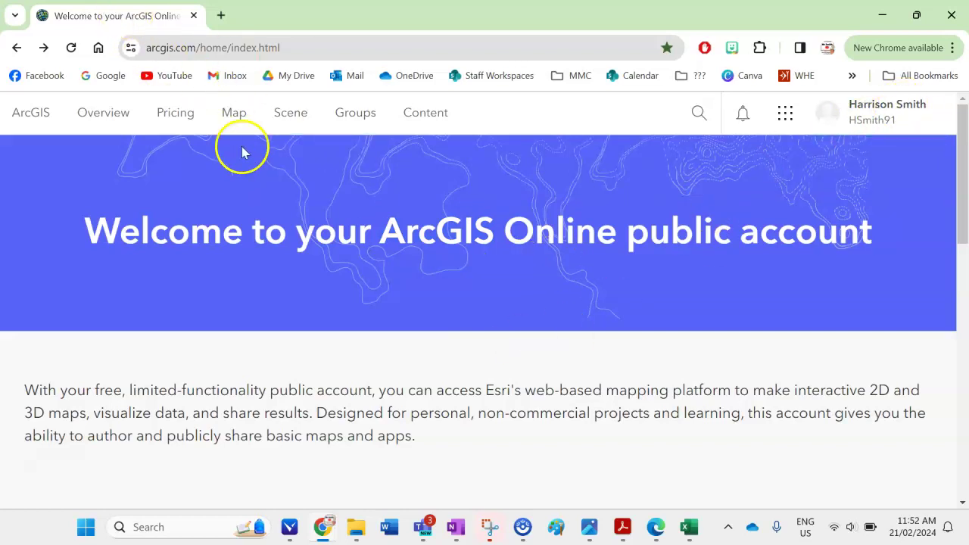
{"action": "left_click", "coordinate": [238, 122]}
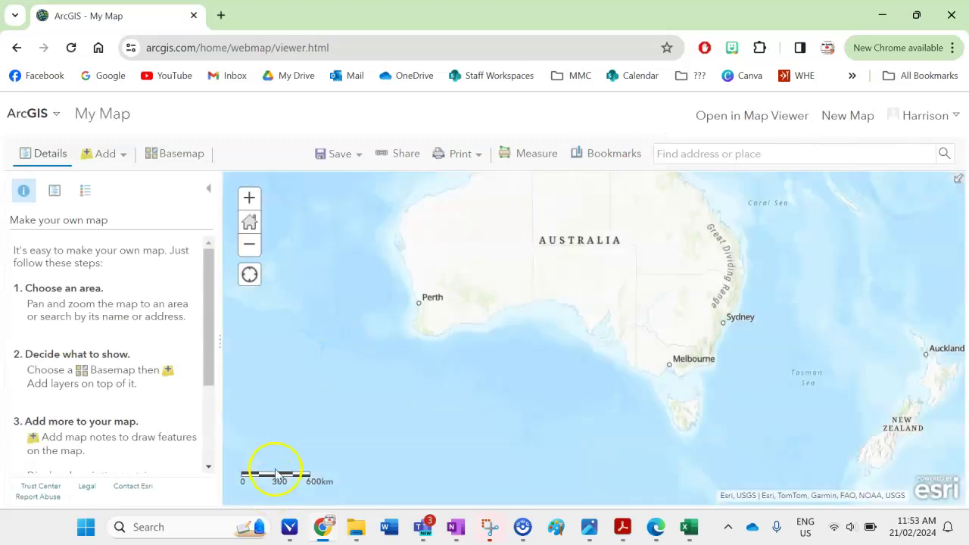
{"action": "left_click_drag", "start_coordinate": [499, 402], "coordinate": [428, 414]}
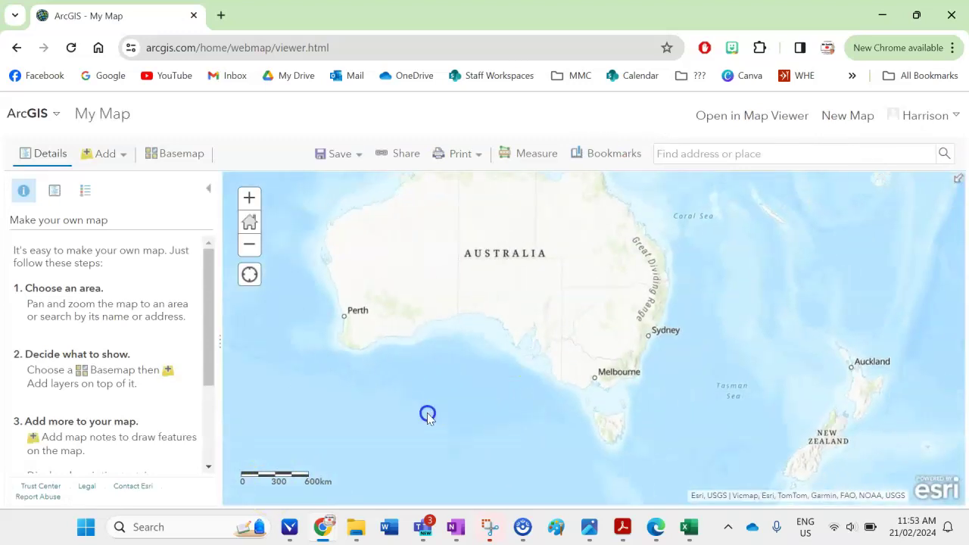
{"action": "left_click", "coordinate": [120, 162]}
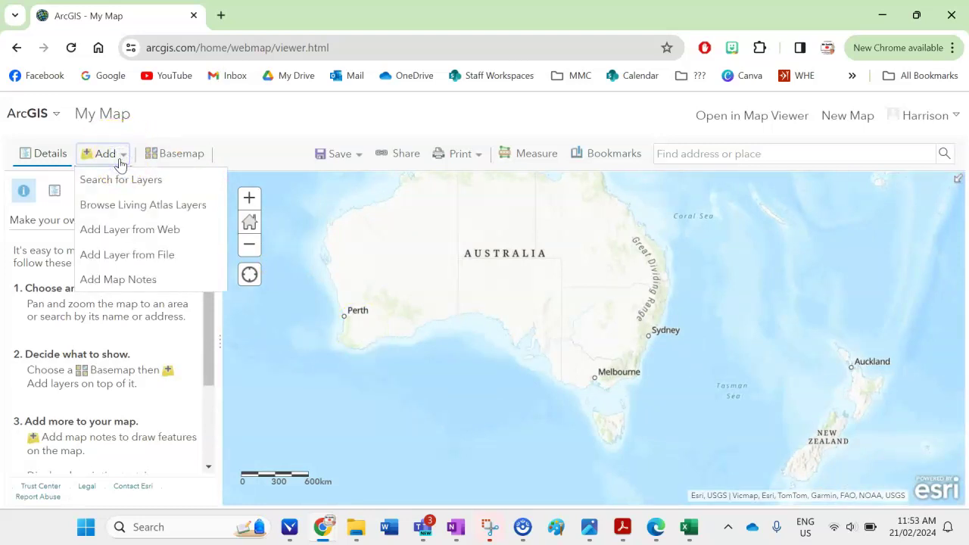
{"action": "left_click", "coordinate": [178, 258]}
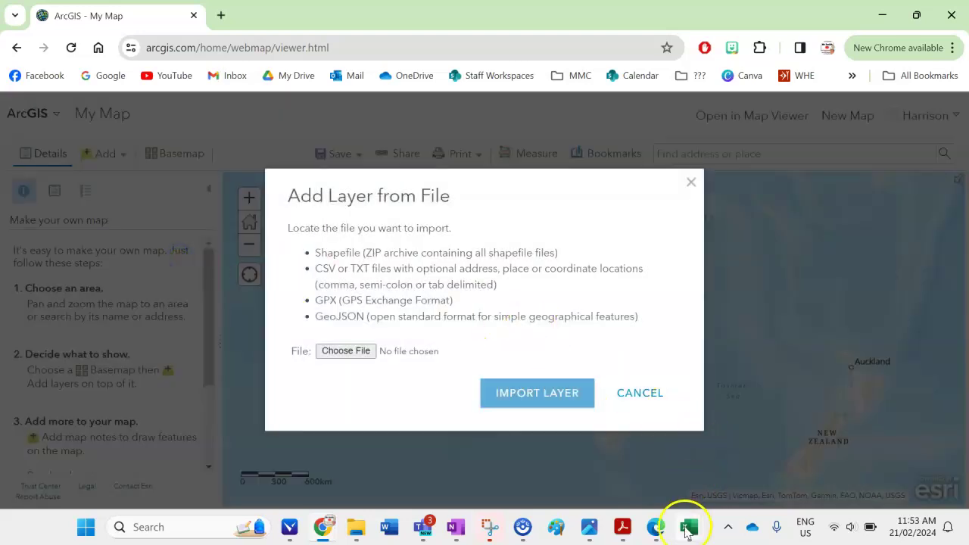
{"action": "mouse_move", "coordinate": [686, 532]}
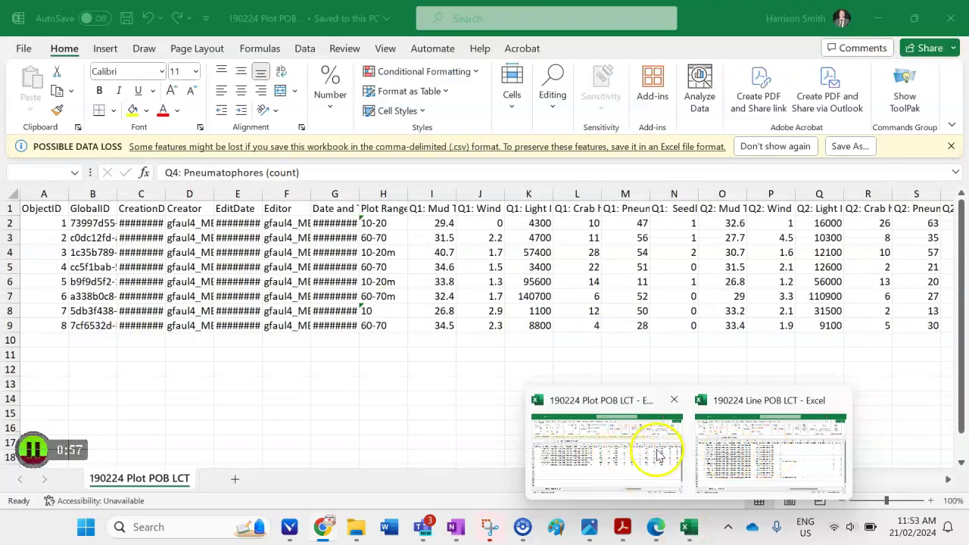
- View the 190224 Plot POB LCT workbook, then the 190224 Line POB LCT workbook
{"action": "left_click", "coordinate": [657, 454]}
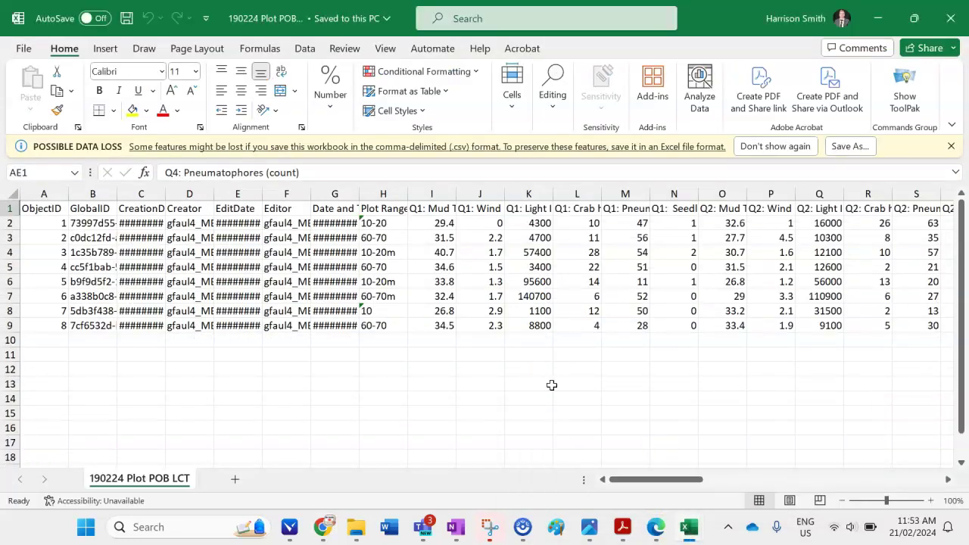
{"action": "mouse_move", "coordinate": [687, 525]}
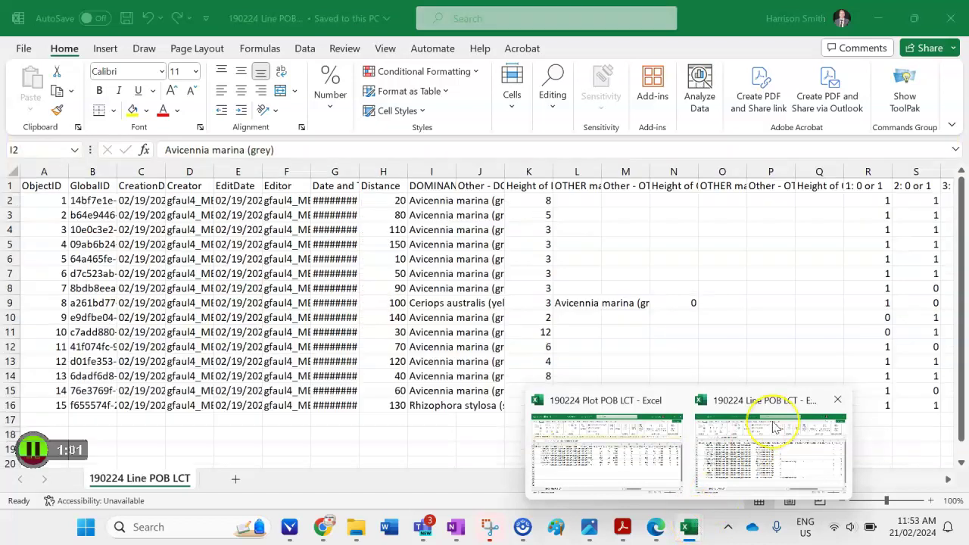
{"action": "left_click", "coordinate": [774, 427]}
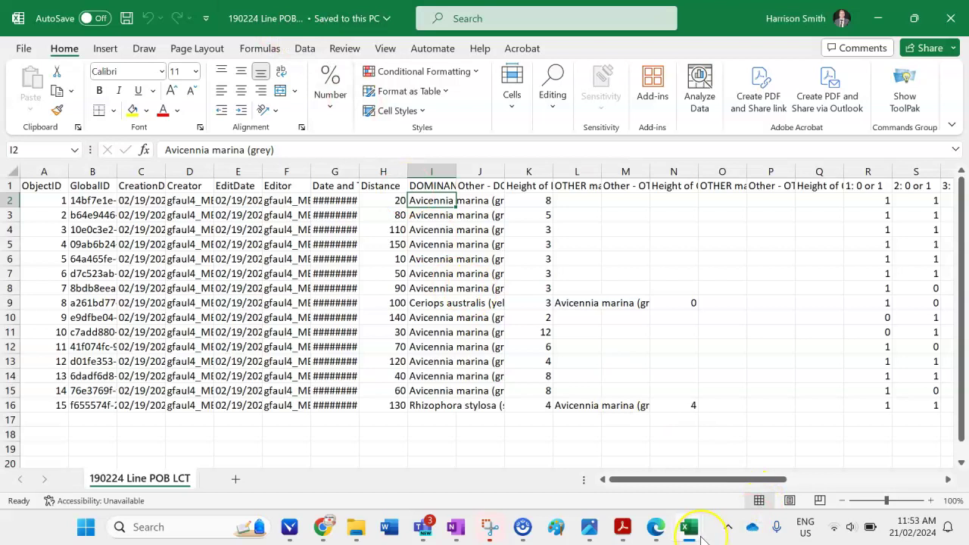
- Go back to the Plot POB LCT workbook and scroll across its columns
{"action": "mouse_move", "coordinate": [698, 535]}
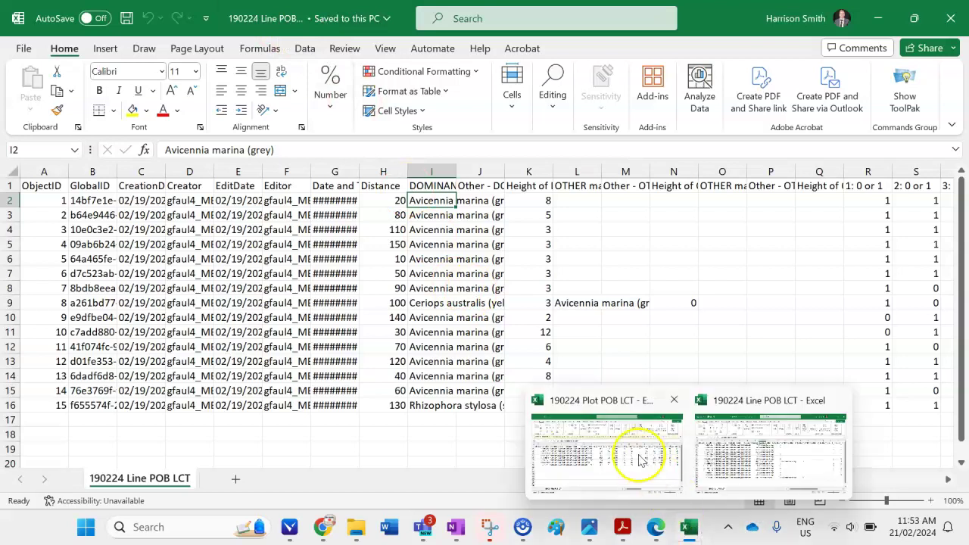
{"action": "left_click", "coordinate": [633, 451]}
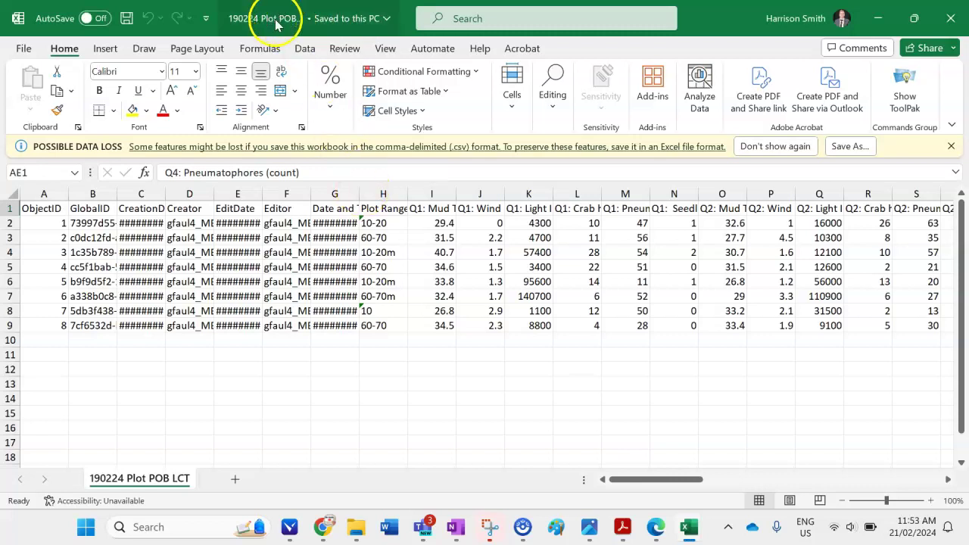
{"action": "scroll", "coordinate": [537, 295], "scroll_direction": "right", "scroll_amount": 4}
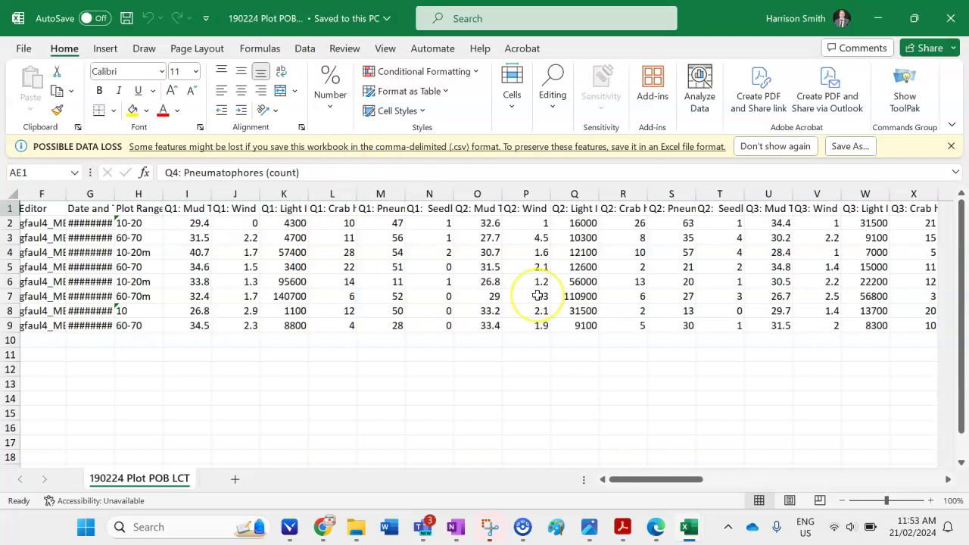
{"action": "scroll", "coordinate": [510, 217], "scroll_direction": "left", "scroll_amount": 4}
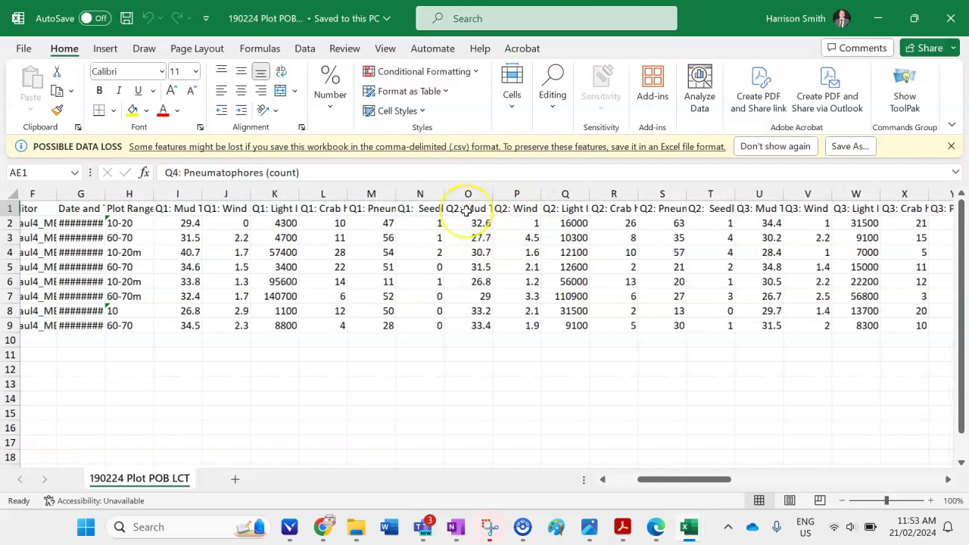
{"action": "scroll", "coordinate": [461, 210], "scroll_direction": "right", "scroll_amount": 5}
{"action": "scroll", "coordinate": [467, 212], "scroll_direction": "left", "scroll_amount": 5}
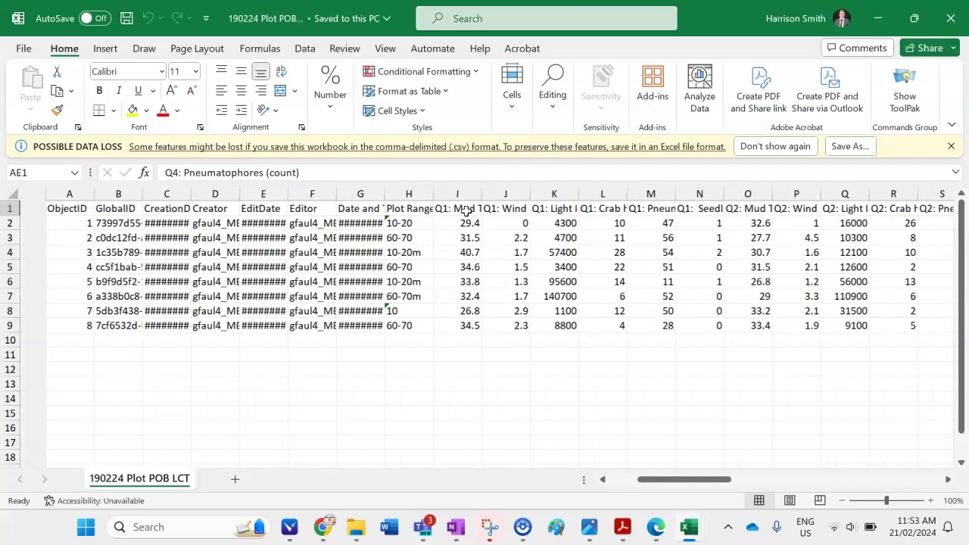
- Bring up the Line POB LCT workbook and scroll through its distance, species and height columns
{"action": "mouse_move", "coordinate": [690, 518]}
{"action": "left_click", "coordinate": [758, 462]}
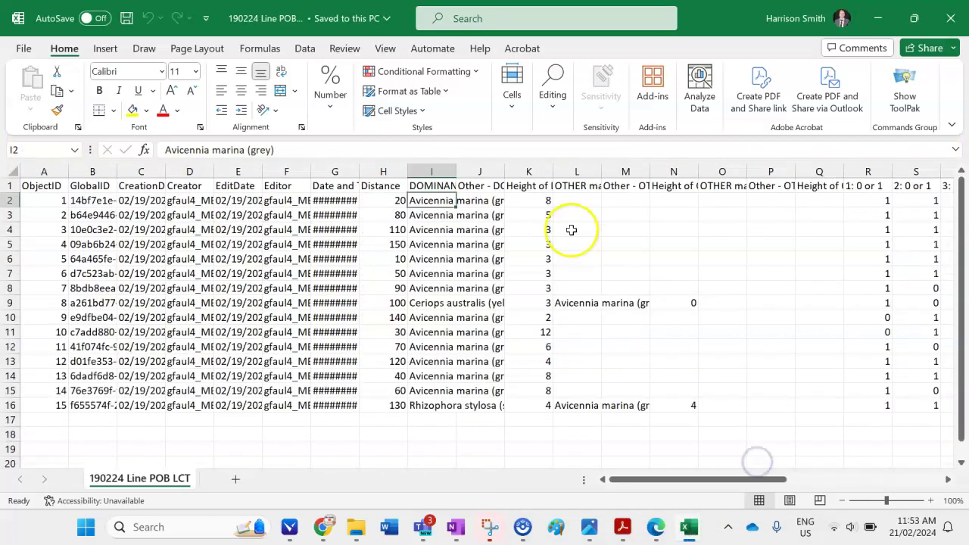
{"action": "scroll", "coordinate": [571, 229], "scroll_direction": "right", "scroll_amount": 3}
{"action": "scroll", "coordinate": [568, 230], "scroll_direction": "left", "scroll_amount": 3}
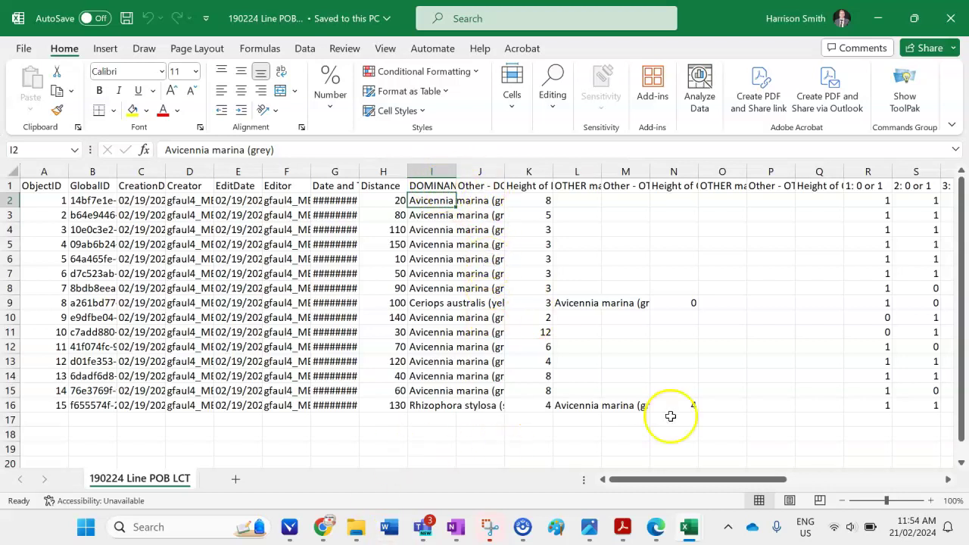
{"action": "mouse_move", "coordinate": [685, 535]}
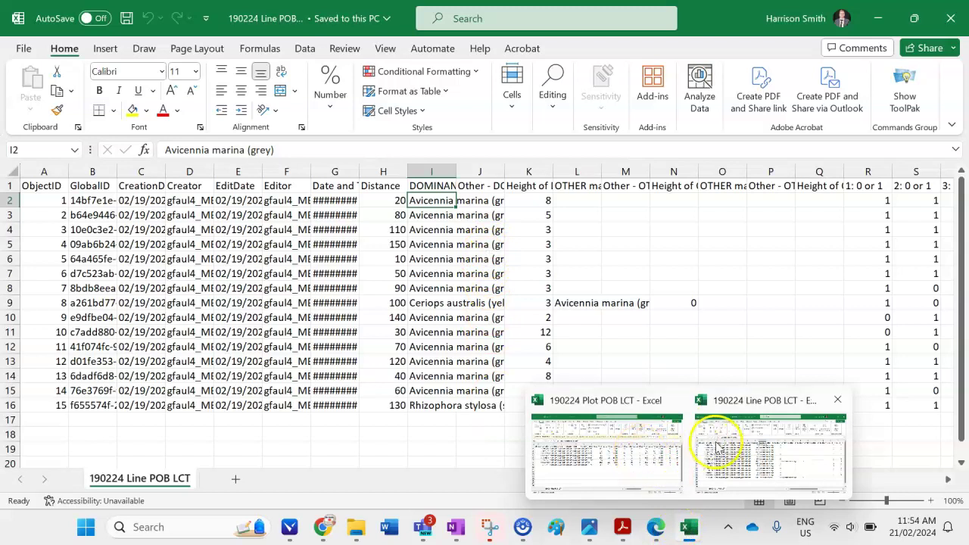
- Select the 190224 Line POB LCT - Tutorial2 file and import it as a map layer
{"action": "mouse_move", "coordinate": [325, 521]}
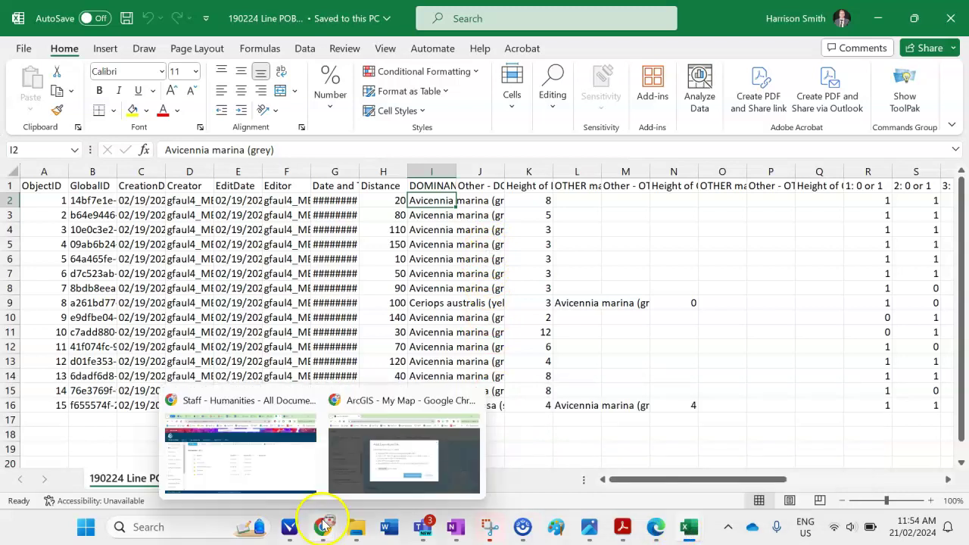
{"action": "left_click", "coordinate": [382, 442]}
{"action": "left_click", "coordinate": [362, 351]}
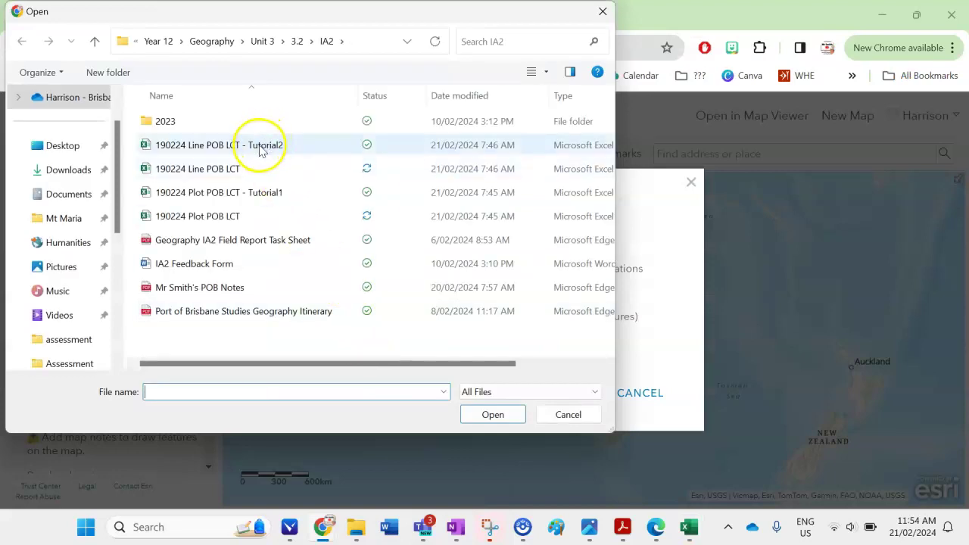
{"action": "left_click", "coordinate": [260, 150]}
{"action": "left_click", "coordinate": [183, 146]}
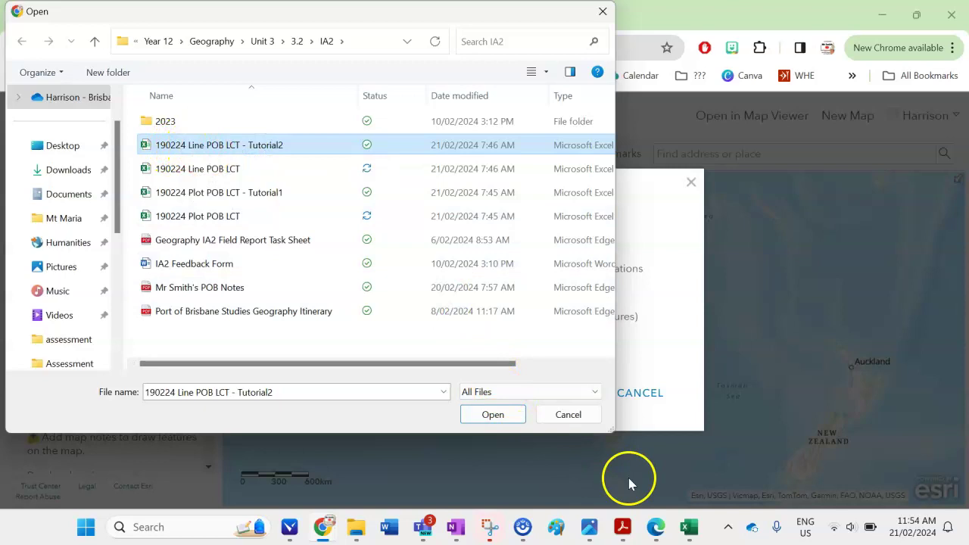
{"action": "mouse_move", "coordinate": [685, 524]}
{"action": "mouse_move", "coordinate": [734, 476]}
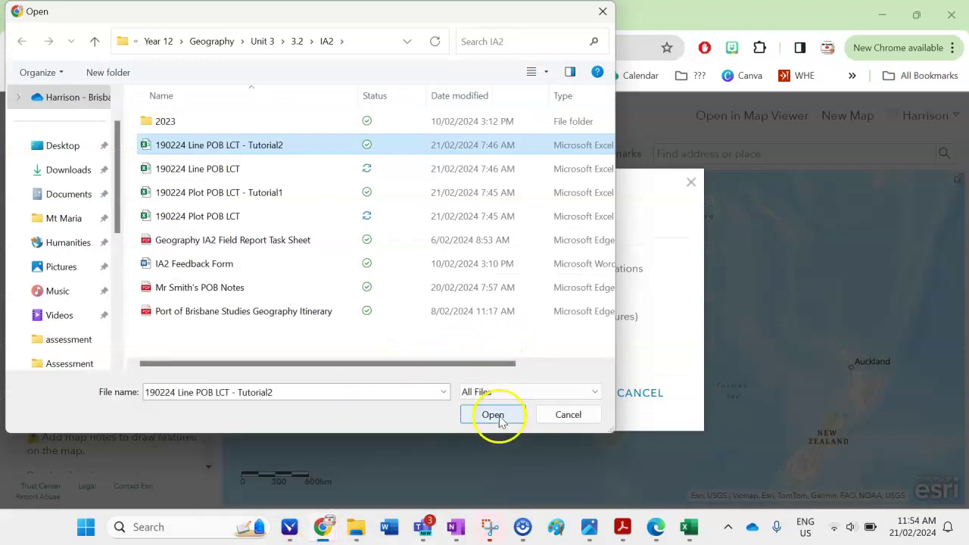
{"action": "left_click", "coordinate": [493, 416]}
{"action": "left_click", "coordinate": [535, 430]}
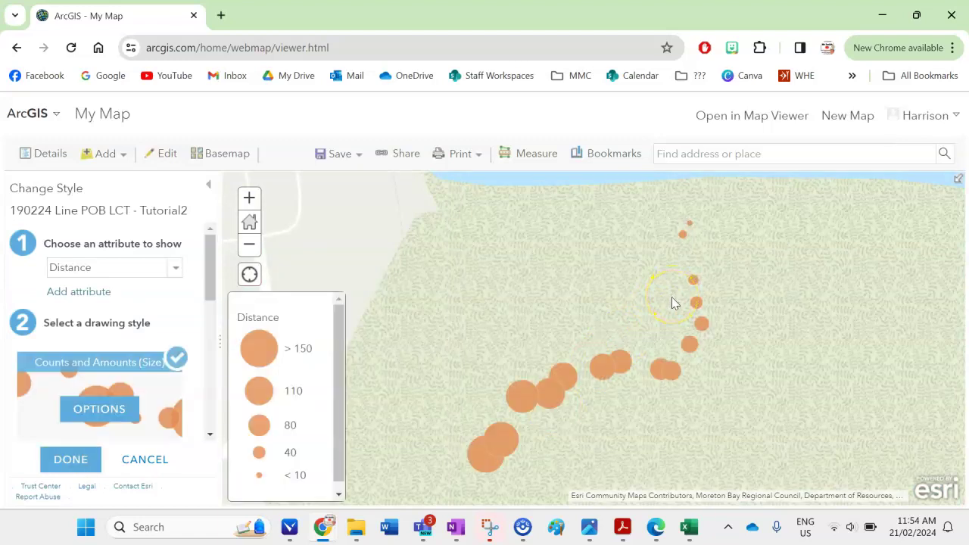
- Zoom around the imported survey points and keep them sized by the Distance attribute
{"action": "scroll", "coordinate": [671, 297], "scroll_direction": "down", "scroll_amount": 5}
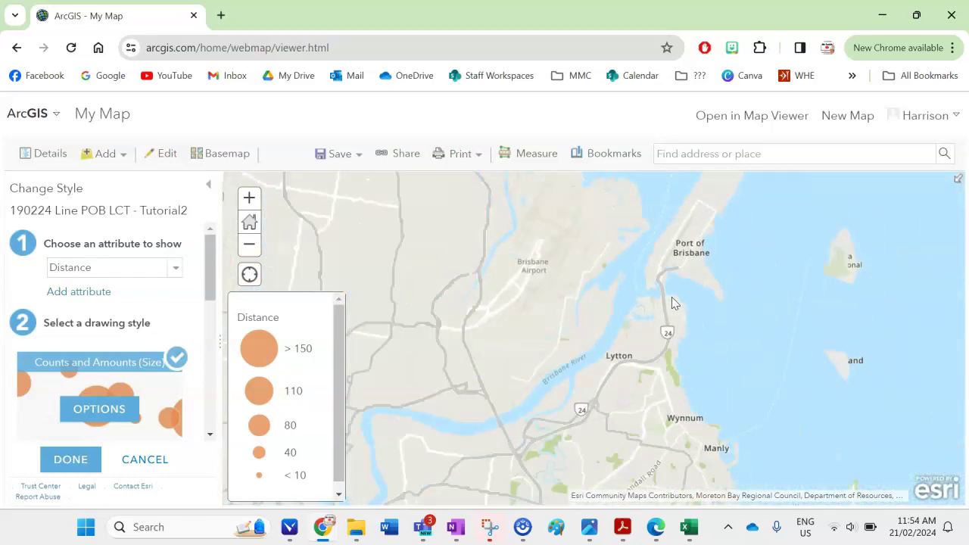
{"action": "scroll", "coordinate": [673, 296], "scroll_direction": "up", "scroll_amount": 5}
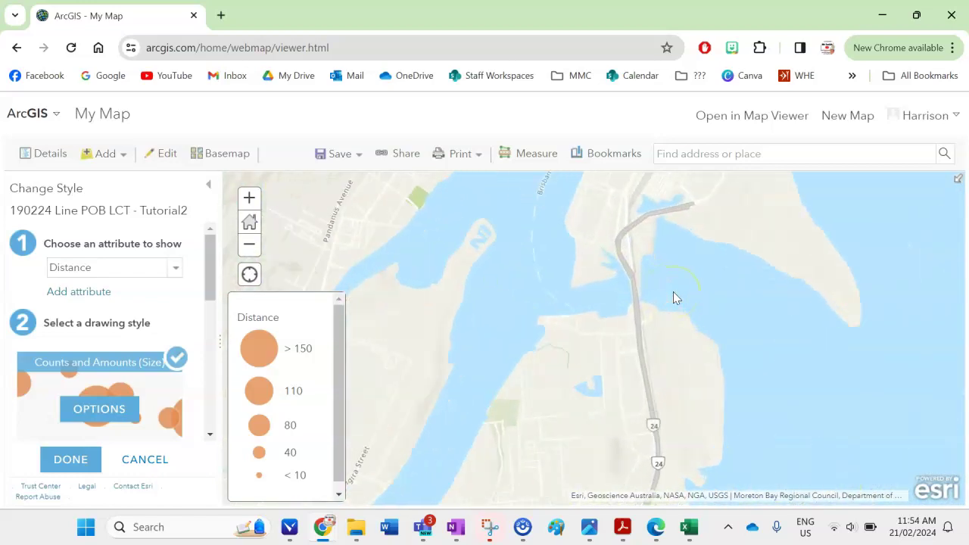
{"action": "scroll", "coordinate": [640, 391], "scroll_direction": "up", "scroll_amount": 3}
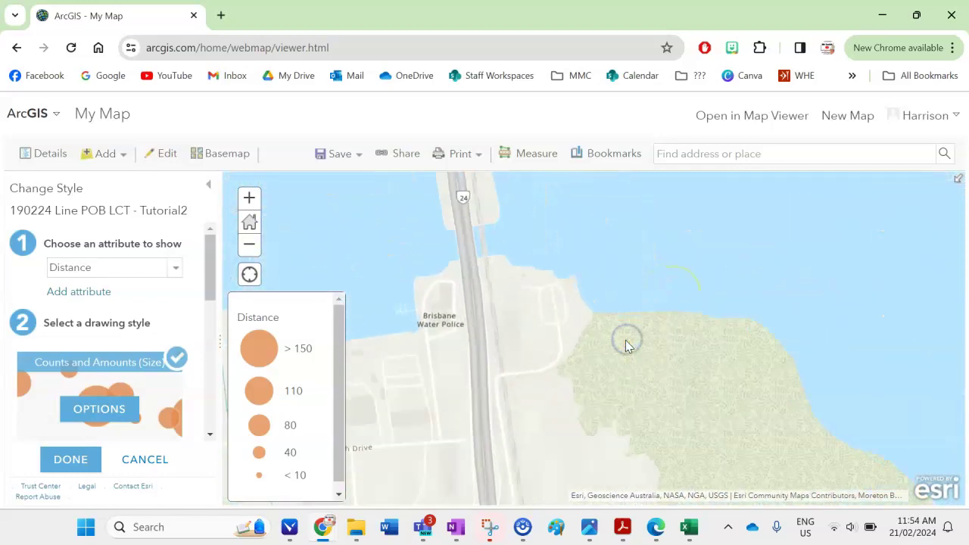
{"action": "left_click", "coordinate": [177, 269]}
{"action": "left_click", "coordinate": [176, 269]}
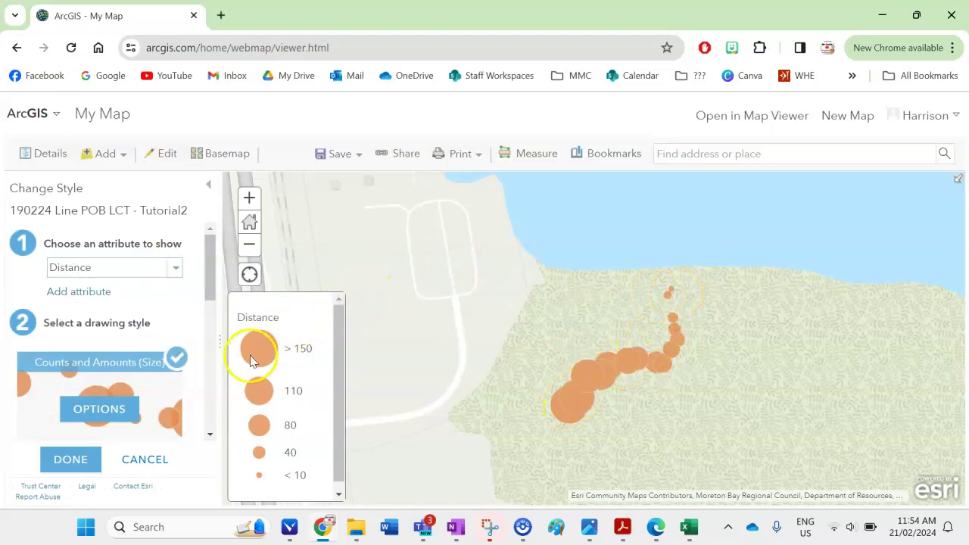
{"action": "left_click", "coordinate": [174, 270]}
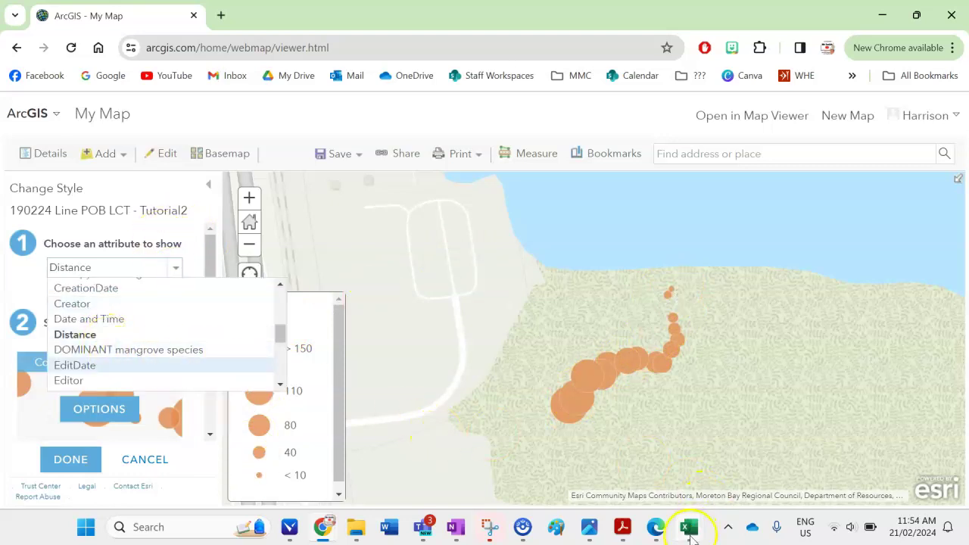
{"action": "left_click", "coordinate": [779, 446]}
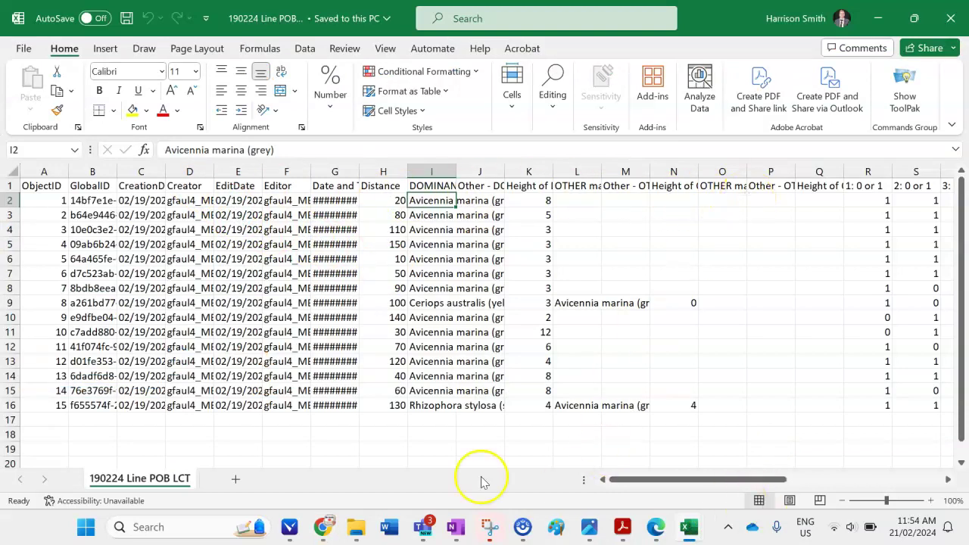
- Size the survey points by Height of DOMINANT mangrove species
{"action": "mouse_move", "coordinate": [323, 526]}
{"action": "left_click", "coordinate": [412, 454]}
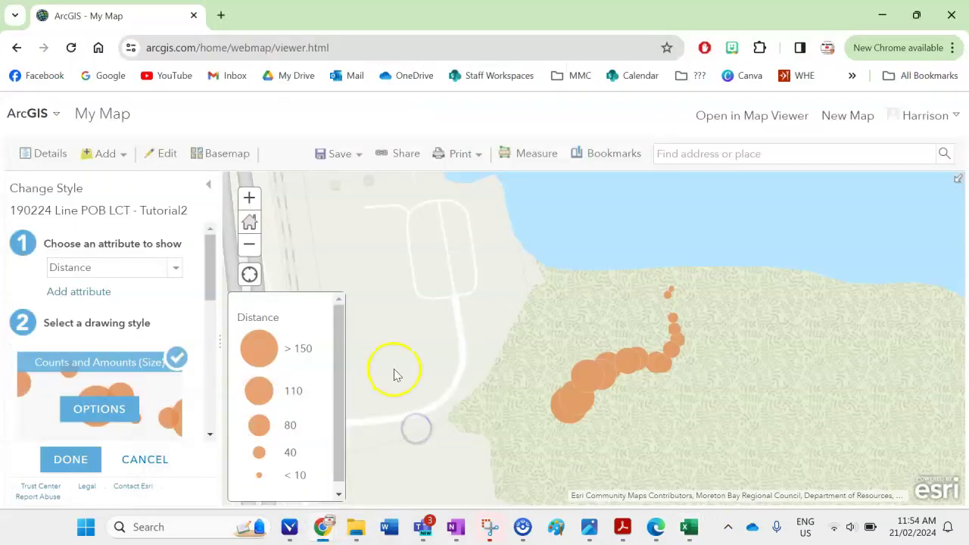
{"action": "left_click", "coordinate": [175, 267]}
{"action": "scroll", "coordinate": [144, 333], "scroll_direction": "down", "scroll_amount": 1}
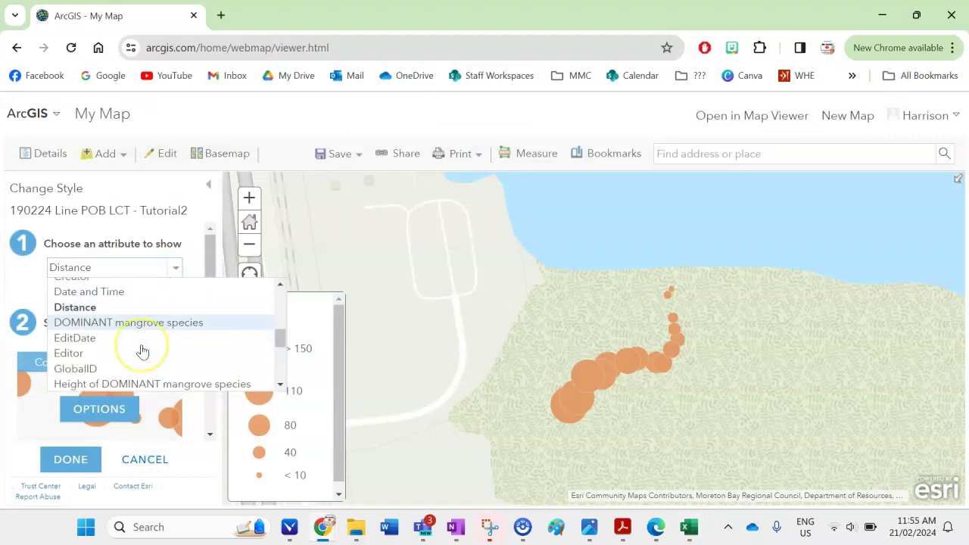
{"action": "scroll", "coordinate": [142, 350], "scroll_direction": "down", "scroll_amount": 2}
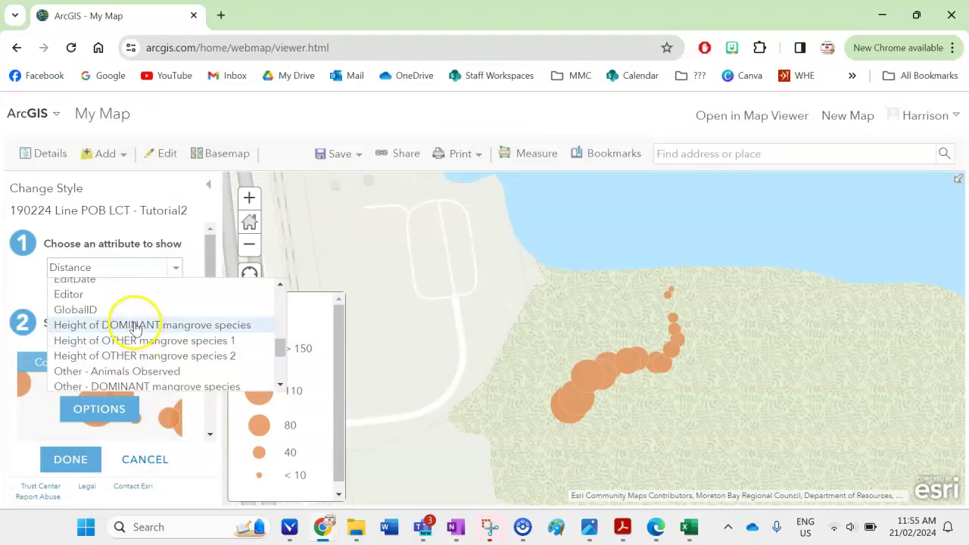
{"action": "left_click", "coordinate": [135, 325]}
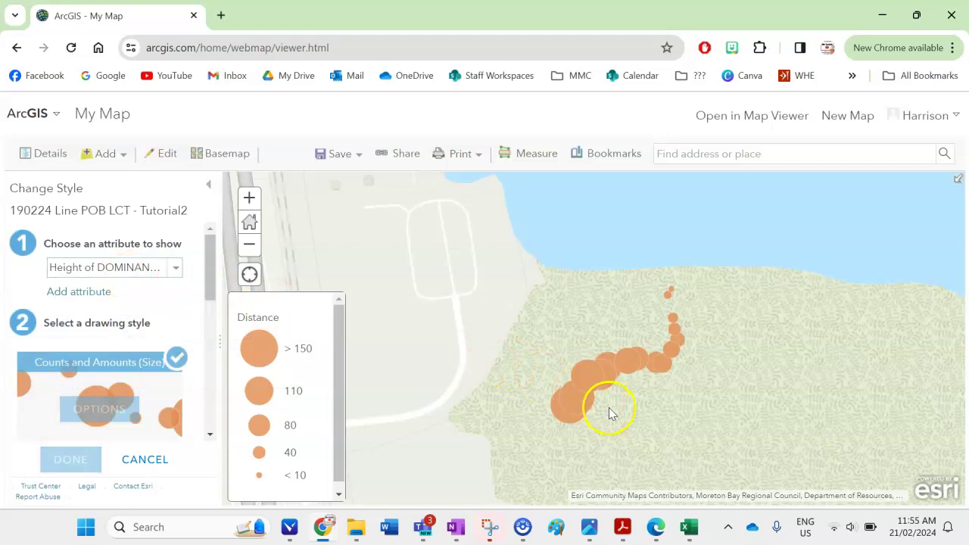
- Check a height value in column K of the survey spreadsheet, then return to the map
{"action": "mouse_move", "coordinate": [688, 526]}
{"action": "left_click", "coordinate": [749, 454]}
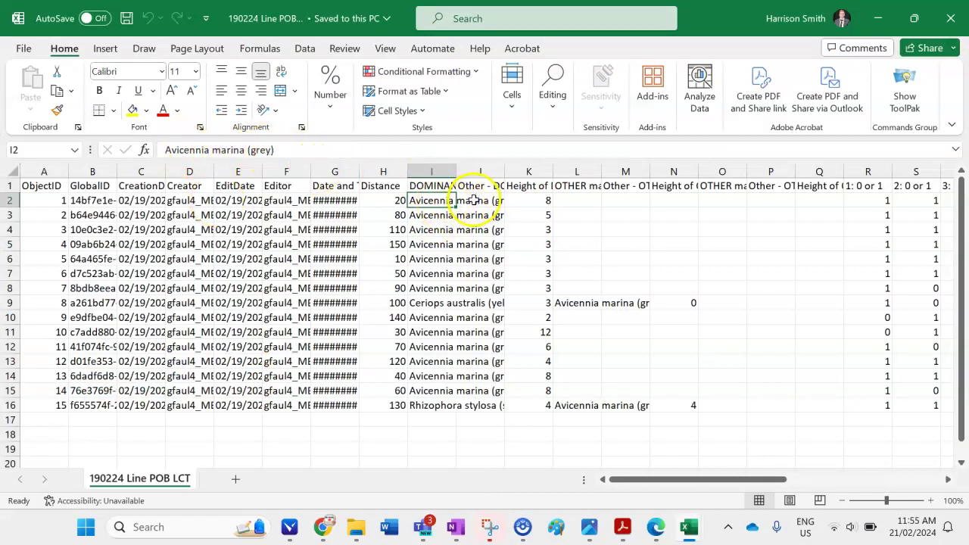
{"action": "left_click", "coordinate": [529, 212]}
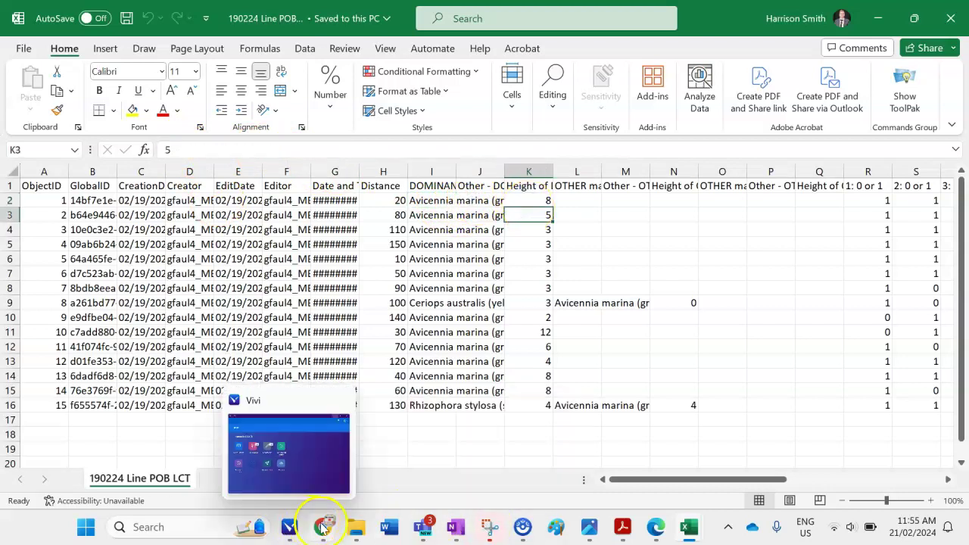
{"action": "mouse_move", "coordinate": [321, 525]}
{"action": "left_click", "coordinate": [411, 474]}
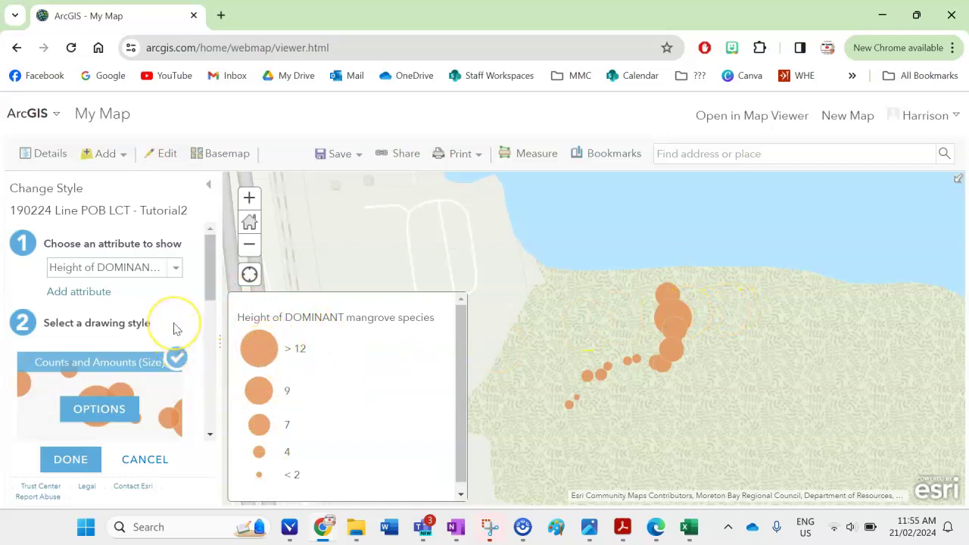
- Browse the drawing styles and render the heights as a Heat Map
{"action": "scroll", "coordinate": [170, 325], "scroll_direction": "down", "scroll_amount": 5}
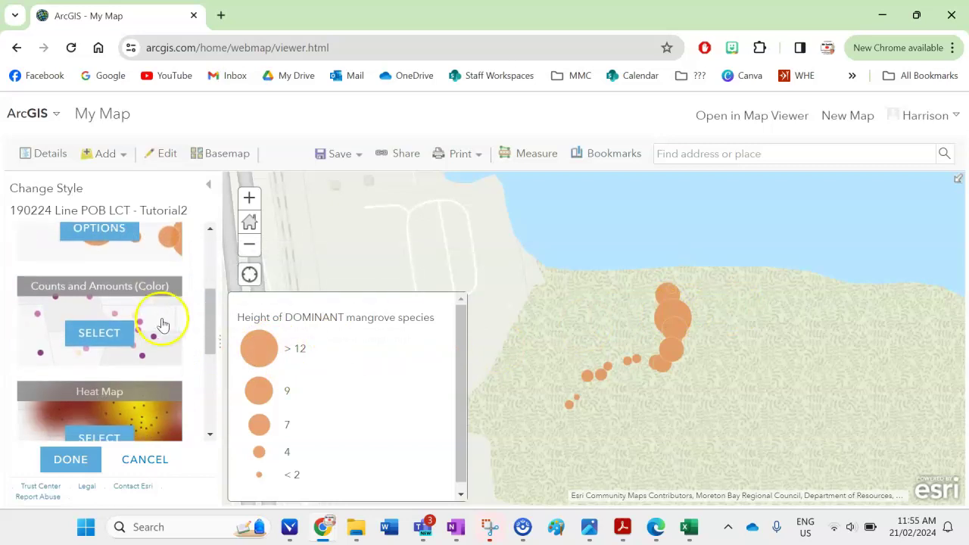
{"action": "scroll", "coordinate": [160, 322], "scroll_direction": "down", "scroll_amount": 1}
{"action": "scroll", "coordinate": [158, 320], "scroll_direction": "up", "scroll_amount": 1}
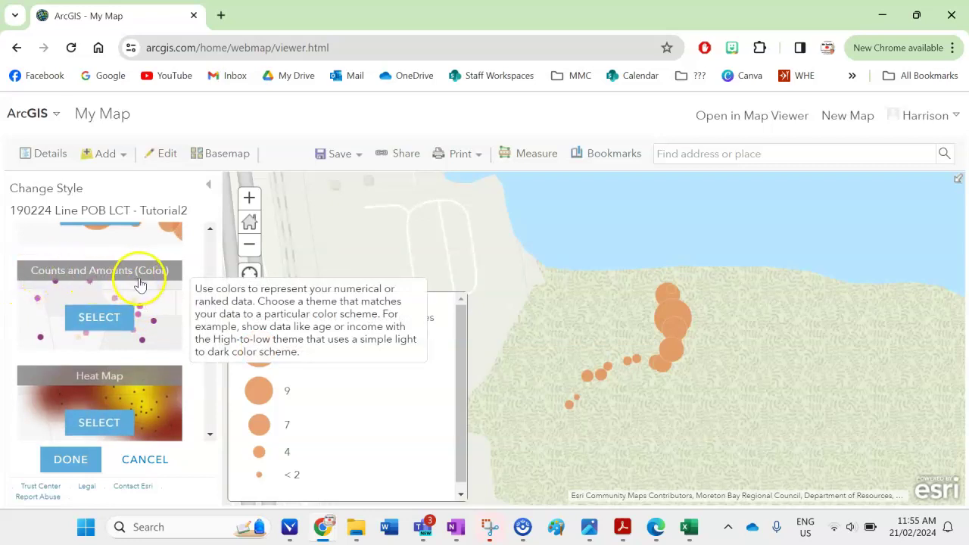
{"action": "scroll", "coordinate": [157, 312], "scroll_direction": "down", "scroll_amount": 3}
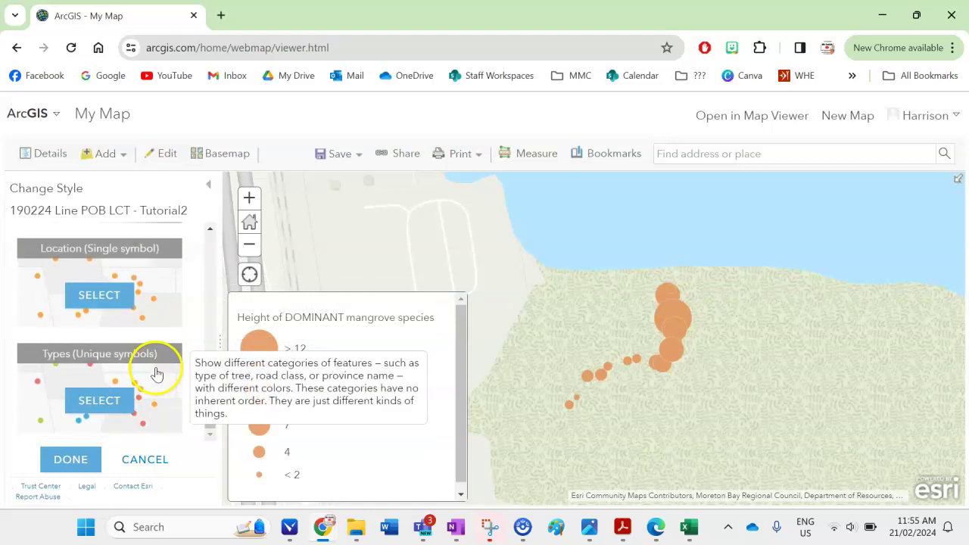
{"action": "scroll", "coordinate": [121, 378], "scroll_direction": "up", "scroll_amount": 2}
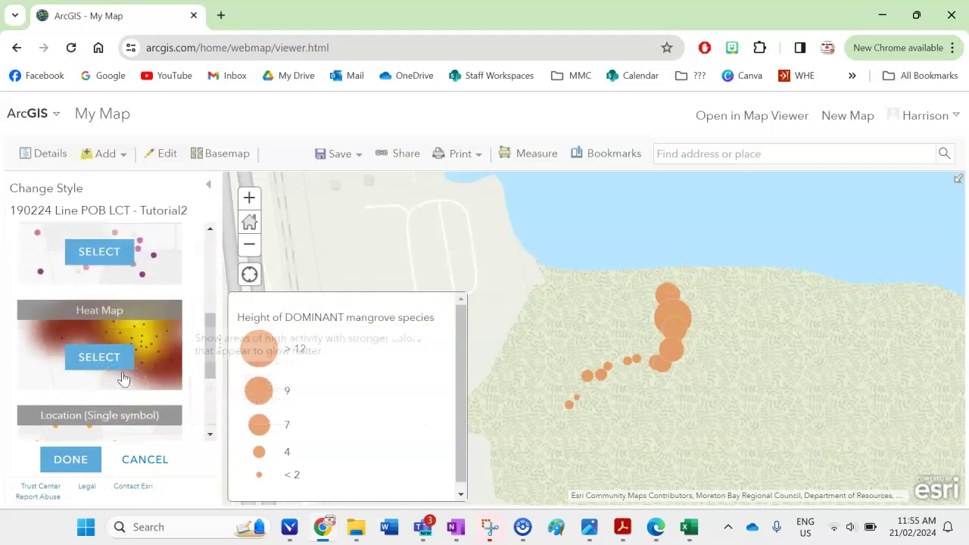
{"action": "left_click", "coordinate": [148, 331]}
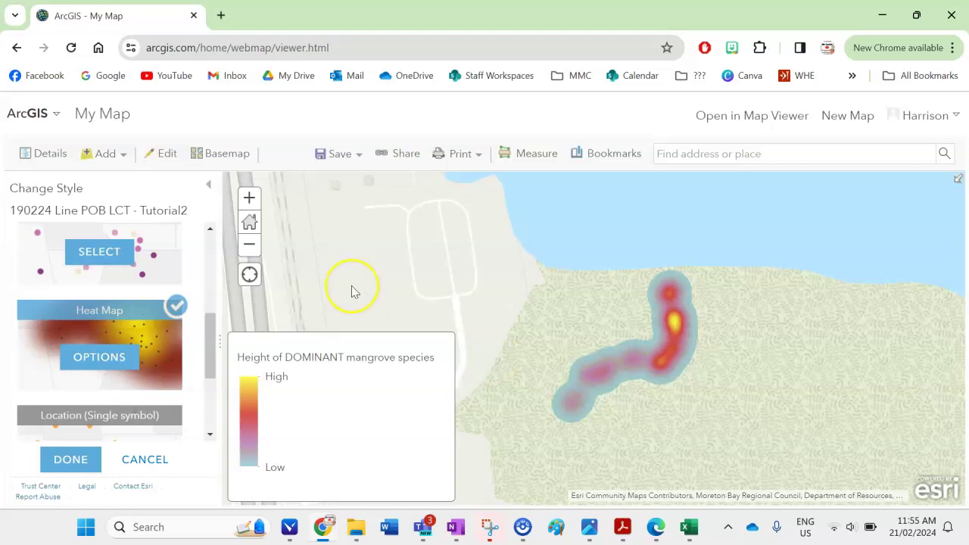
- Try the Types and Location styles, then go back to Heat Map
{"action": "scroll", "coordinate": [144, 348], "scroll_direction": "down", "scroll_amount": 3}
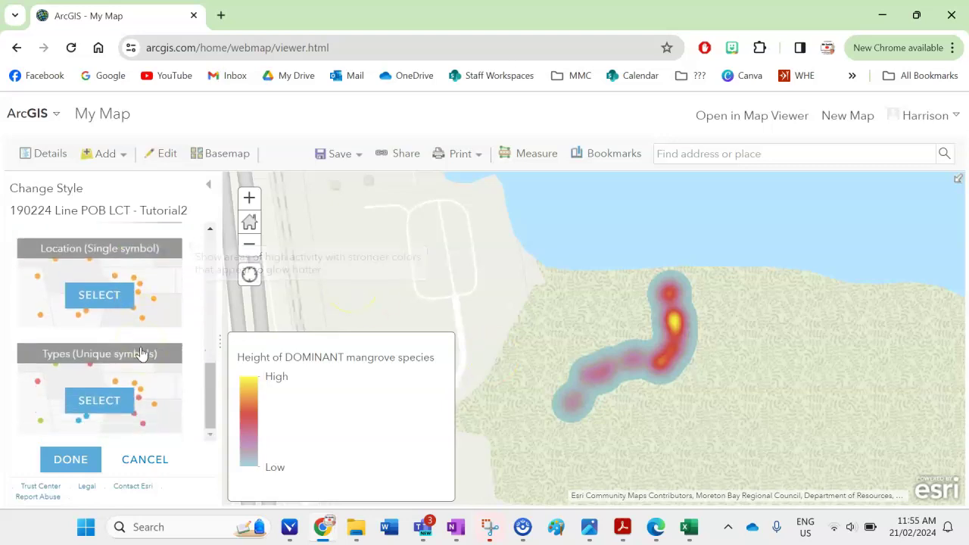
{"action": "left_click", "coordinate": [157, 364]}
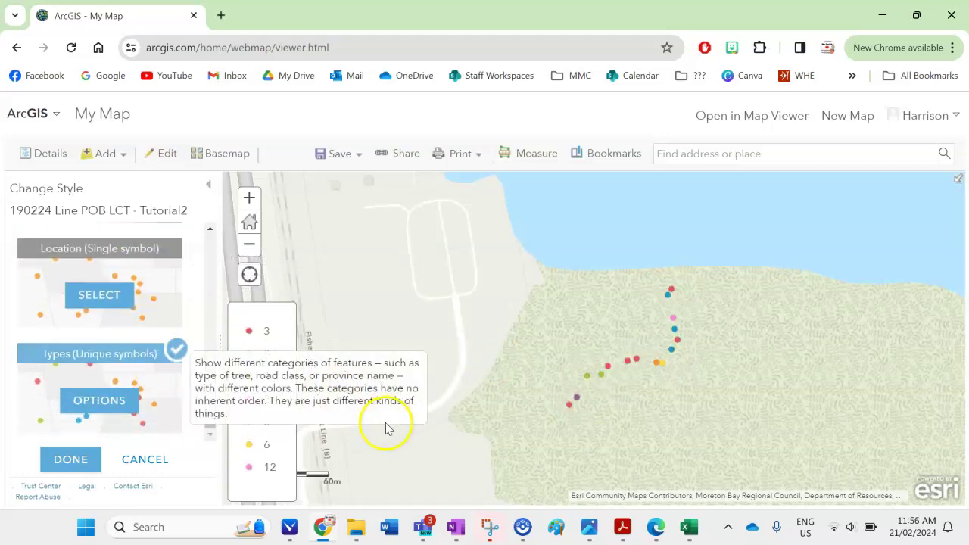
{"action": "left_click", "coordinate": [142, 290]}
{"action": "scroll", "coordinate": [144, 289], "scroll_direction": "up", "scroll_amount": 2}
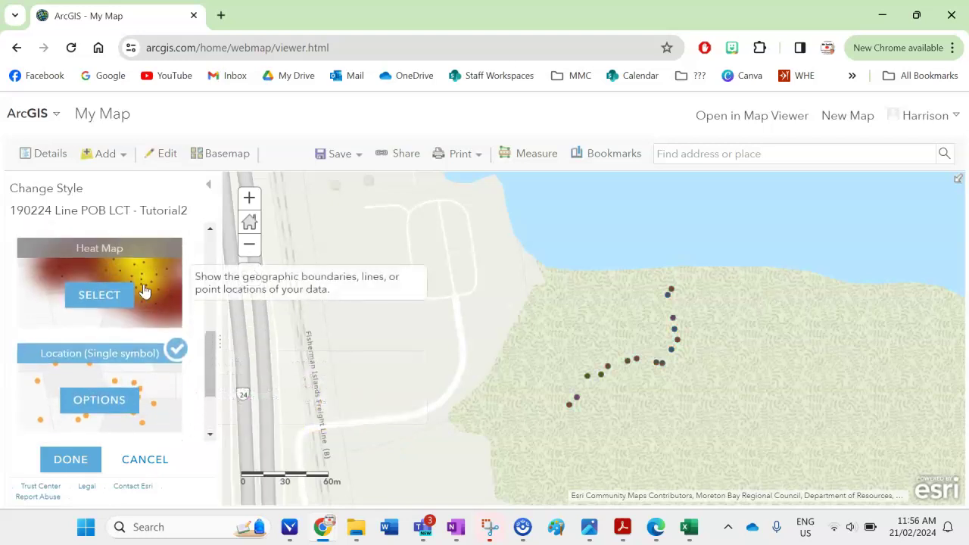
{"action": "left_click", "coordinate": [141, 276]}
{"action": "scroll", "coordinate": [144, 324], "scroll_direction": "up", "scroll_amount": 5}
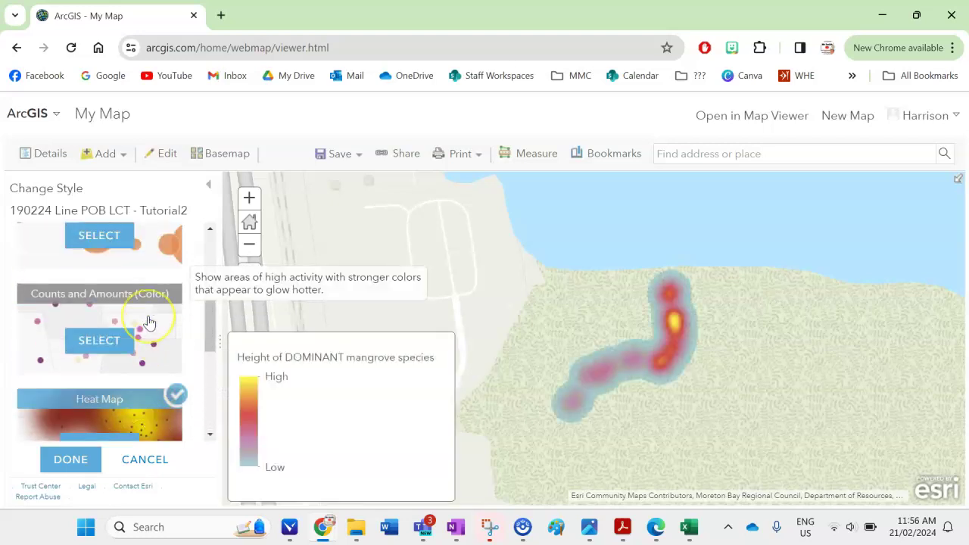
- Colour points by DOMINANT mangrove species (Avicennia, Ceriops, Rhizophora) and pan to frame the transect
{"action": "left_click", "coordinate": [173, 267]}
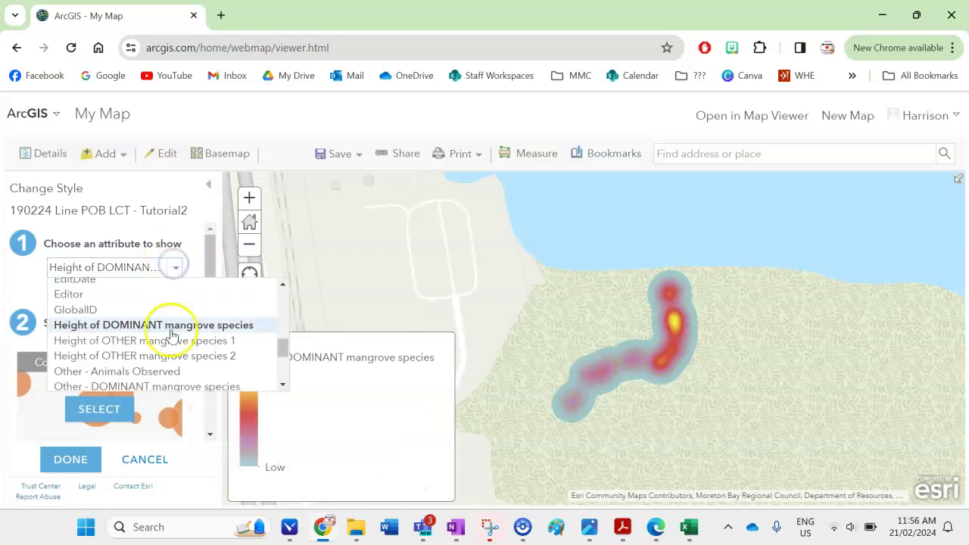
{"action": "scroll", "coordinate": [170, 333], "scroll_direction": "down", "scroll_amount": 1}
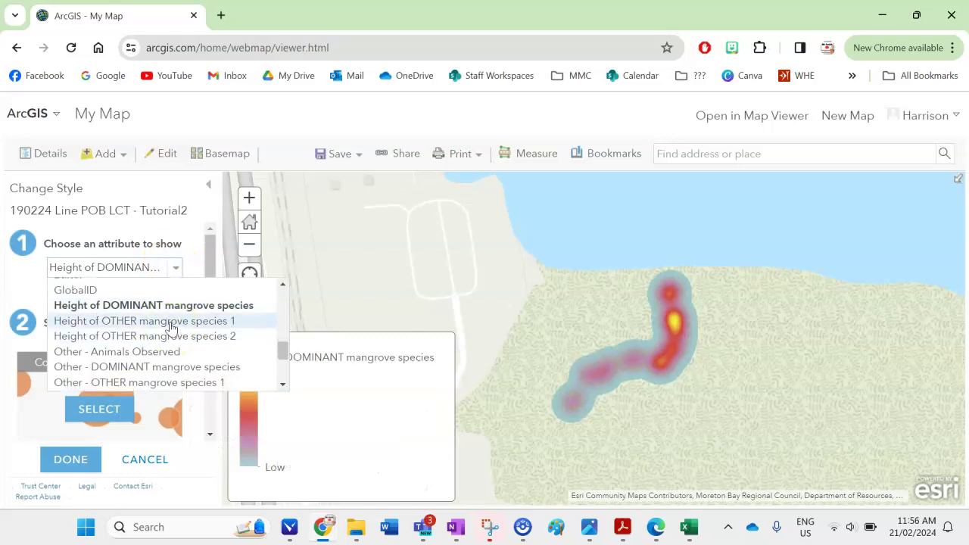
{"action": "scroll", "coordinate": [171, 327], "scroll_direction": "down", "scroll_amount": 3}
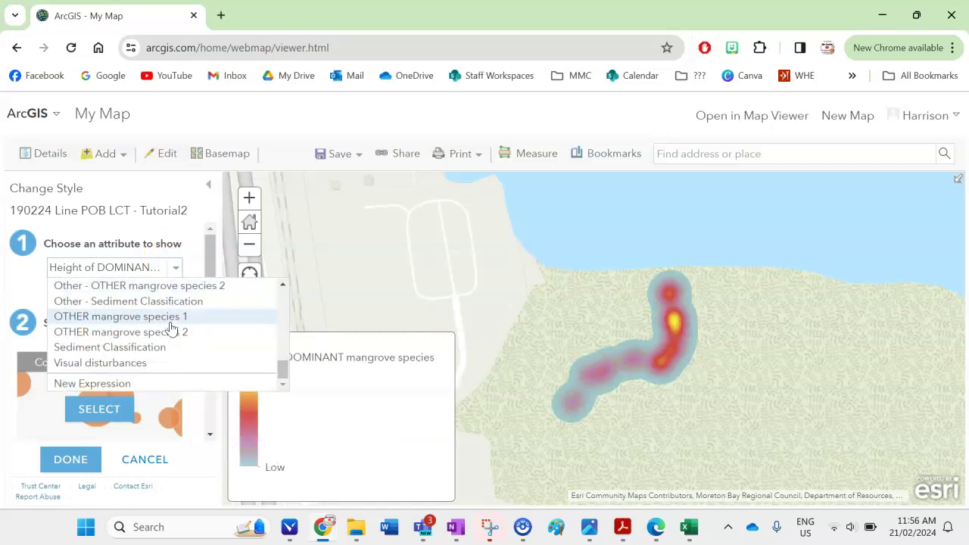
{"action": "scroll", "coordinate": [170, 327], "scroll_direction": "up", "scroll_amount": 3}
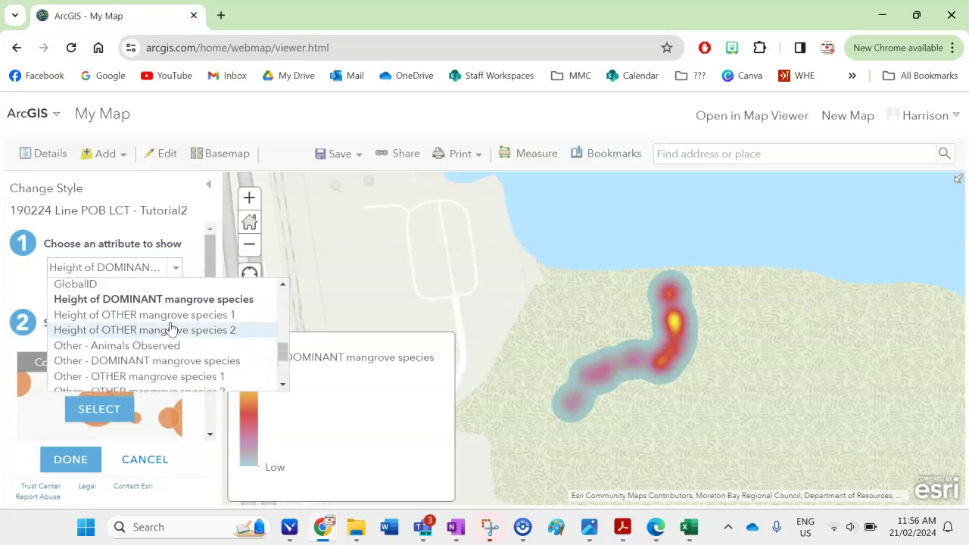
{"action": "scroll", "coordinate": [171, 327], "scroll_direction": "up", "scroll_amount": 5}
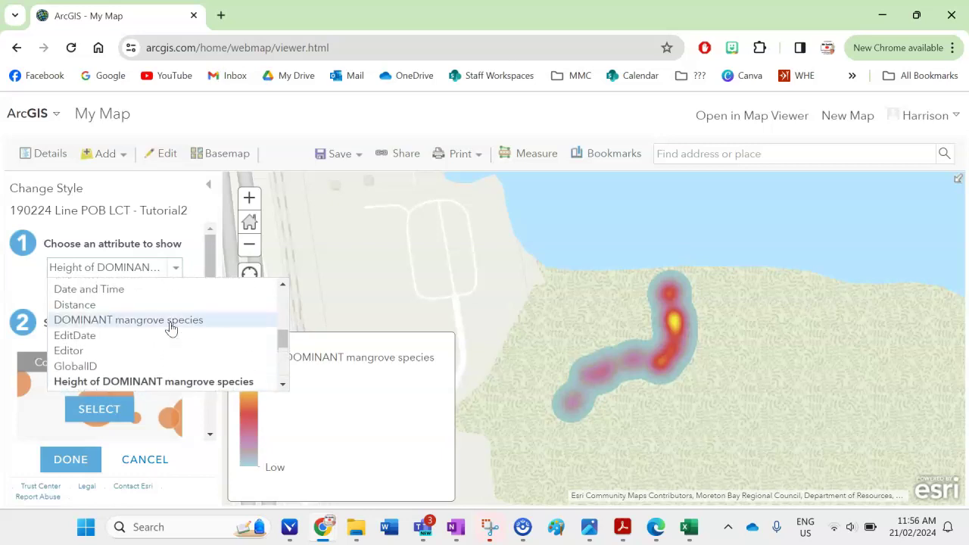
{"action": "left_click", "coordinate": [165, 322]}
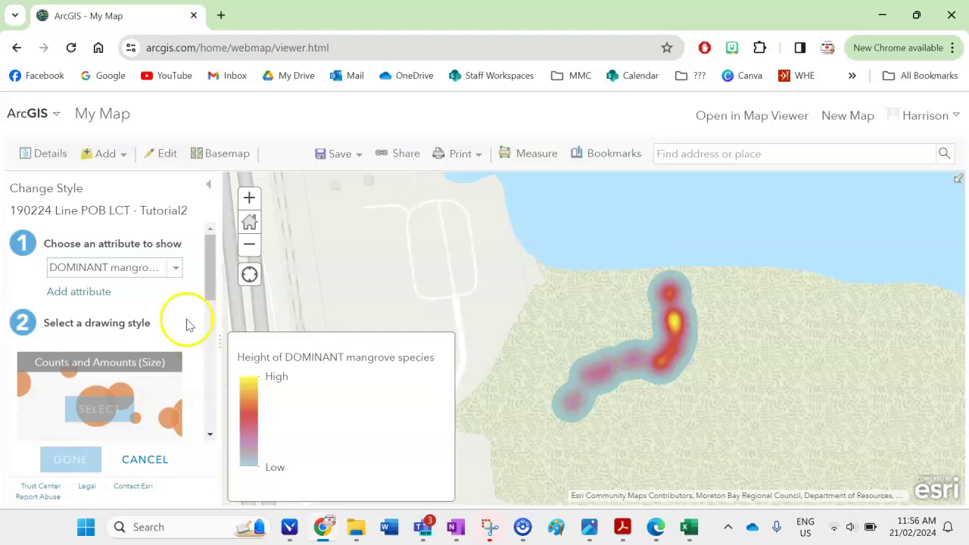
{"action": "scroll", "coordinate": [156, 296], "scroll_direction": "down", "scroll_amount": 3}
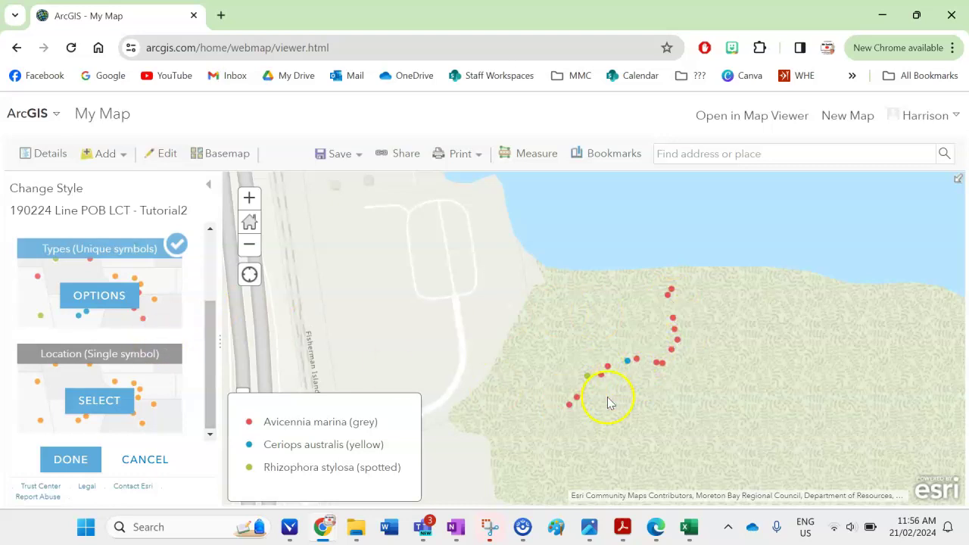
{"action": "mouse_move", "coordinate": [488, 533]}
{"action": "left_click_drag", "start_coordinate": [735, 346], "coordinate": [794, 311]}
- Snip the map area around the coloured transect points and copy the capture
{"action": "left_click", "coordinate": [521, 524]}
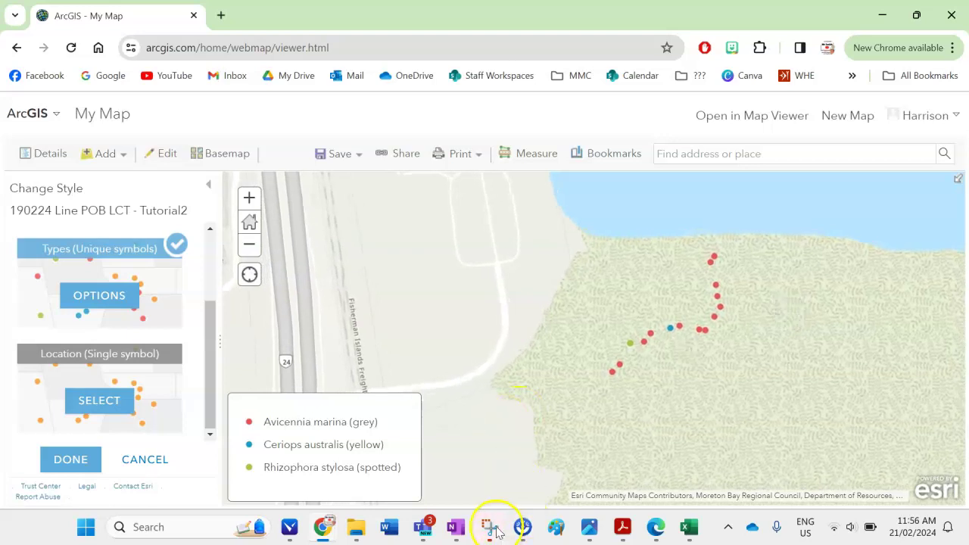
{"action": "left_click", "coordinate": [493, 528]}
{"action": "left_click", "coordinate": [298, 82]}
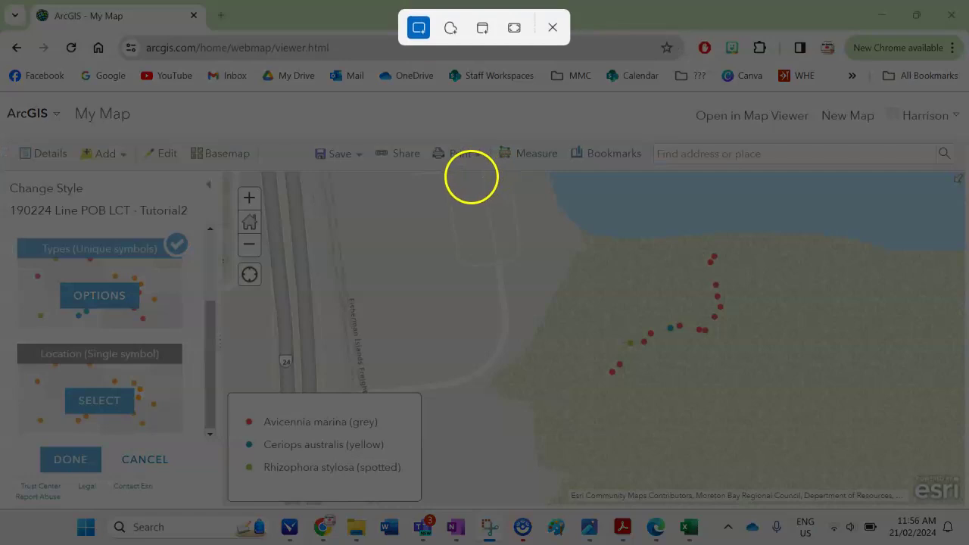
{"action": "left_click_drag", "start_coordinate": [466, 174], "coordinate": [839, 477]}
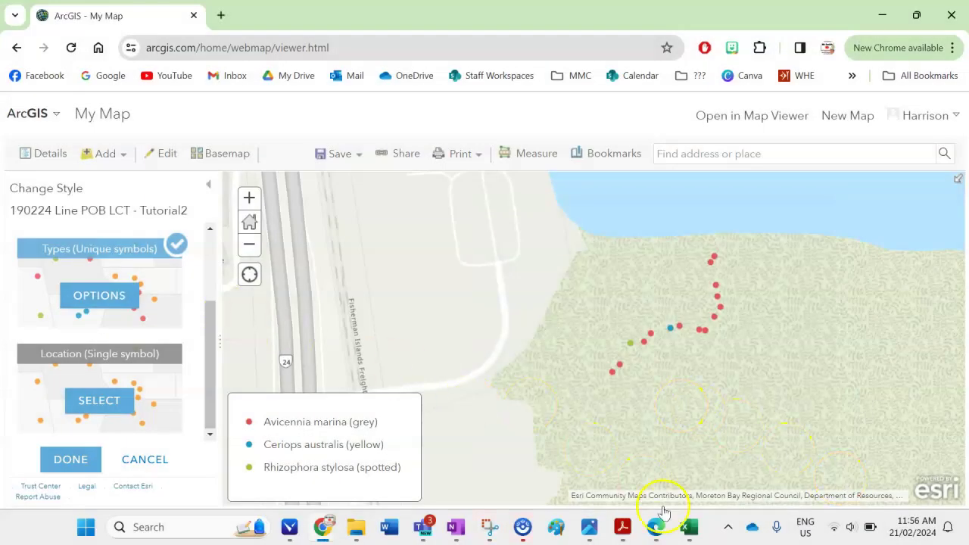
{"action": "left_click", "coordinate": [500, 537]}
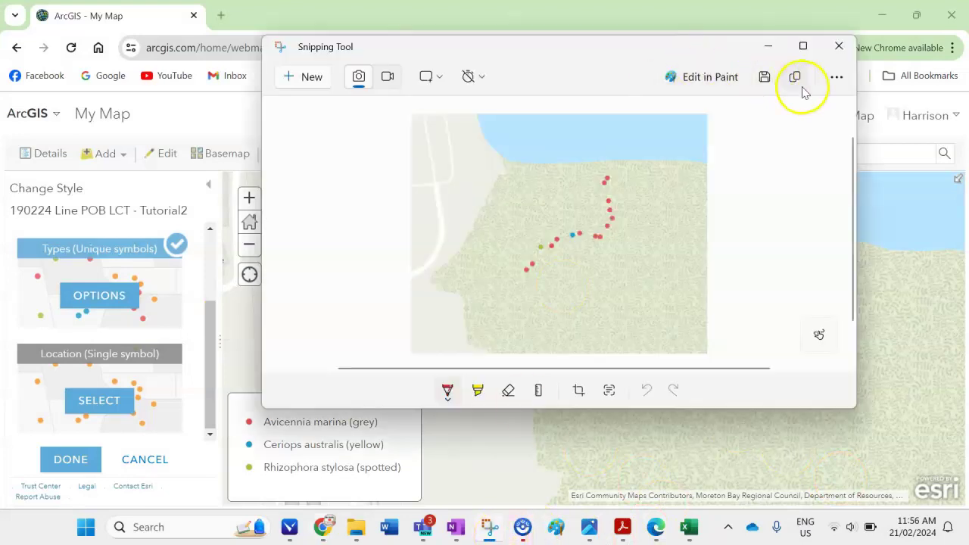
{"action": "left_click", "coordinate": [553, 530]}
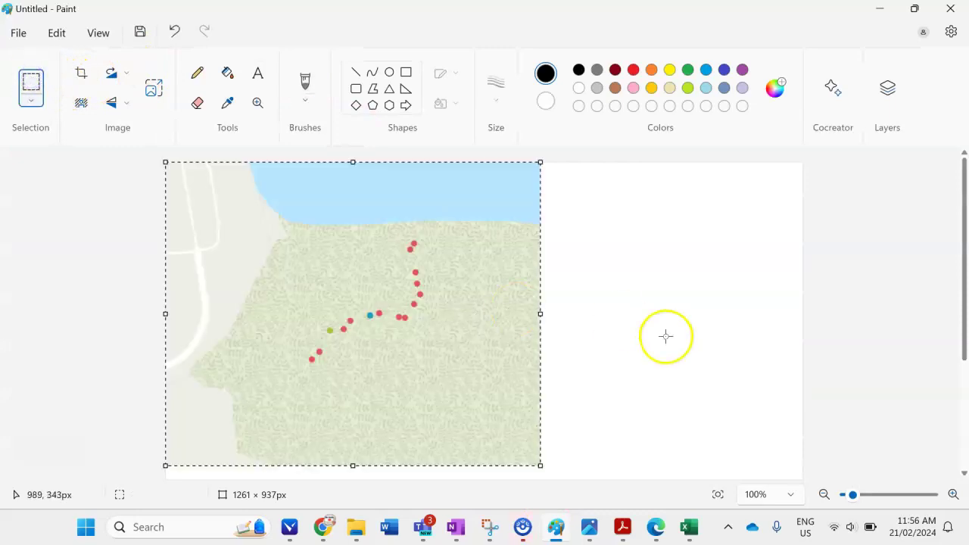
- Trim the Paint canvas down to the pasted map image
{"action": "key", "text": "ctrl+a"}
{"action": "scroll", "coordinate": [665, 335], "scroll_direction": "down", "scroll_amount": 5}
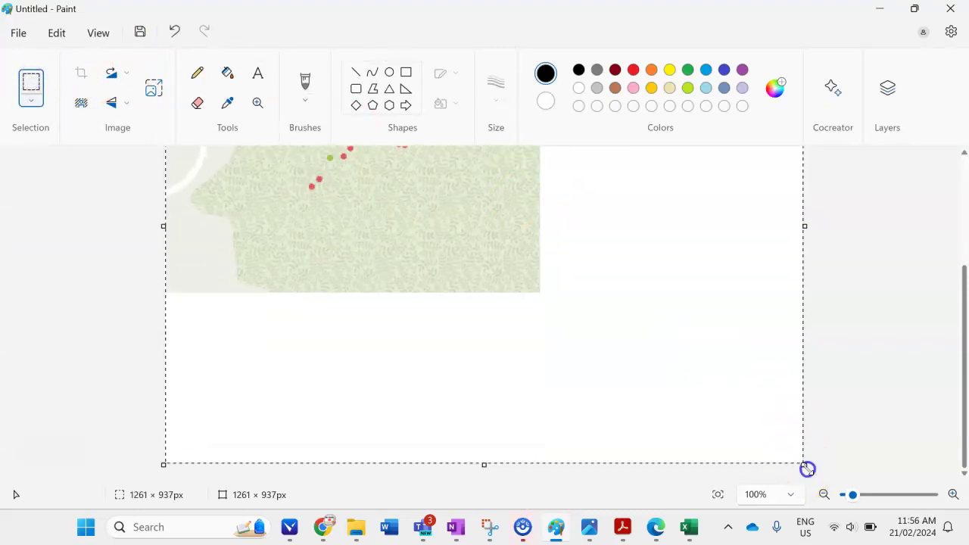
{"action": "left_click_drag", "start_coordinate": [806, 469], "coordinate": [539, 439]}
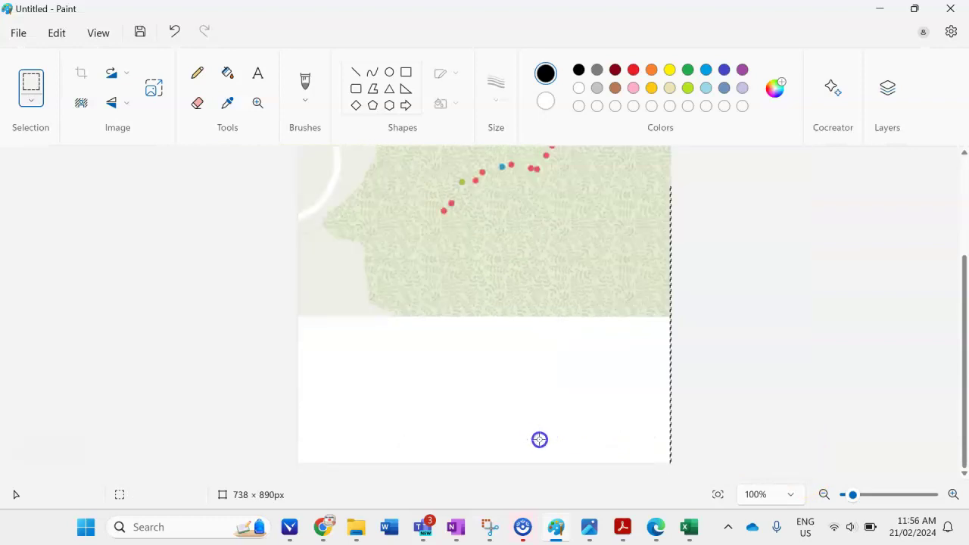
{"action": "scroll", "coordinate": [530, 352], "scroll_direction": "up", "scroll_amount": 3}
{"action": "scroll", "coordinate": [589, 373], "scroll_direction": "down", "scroll_amount": 3}
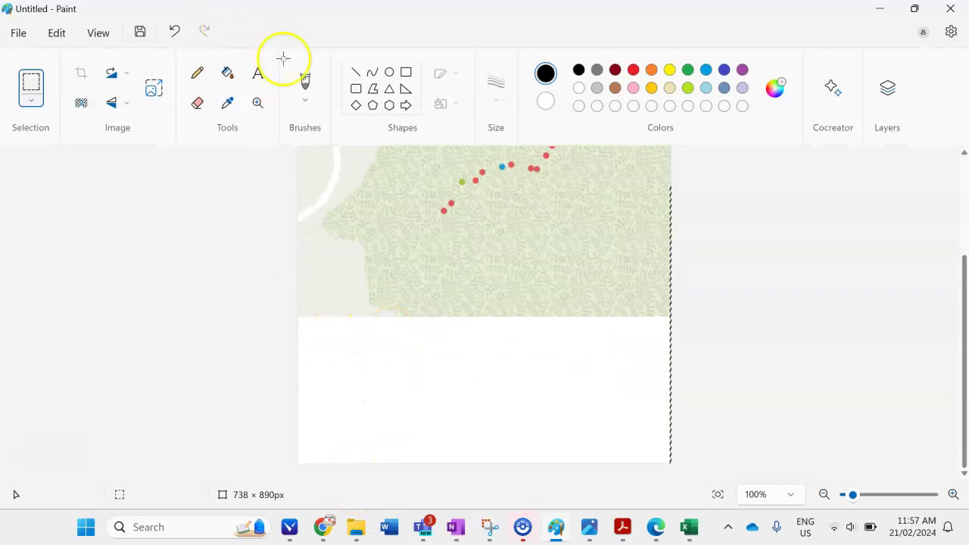
- Draw a rectangle box below the map and head it with the text 'Legend'
{"action": "left_click", "coordinate": [406, 71]}
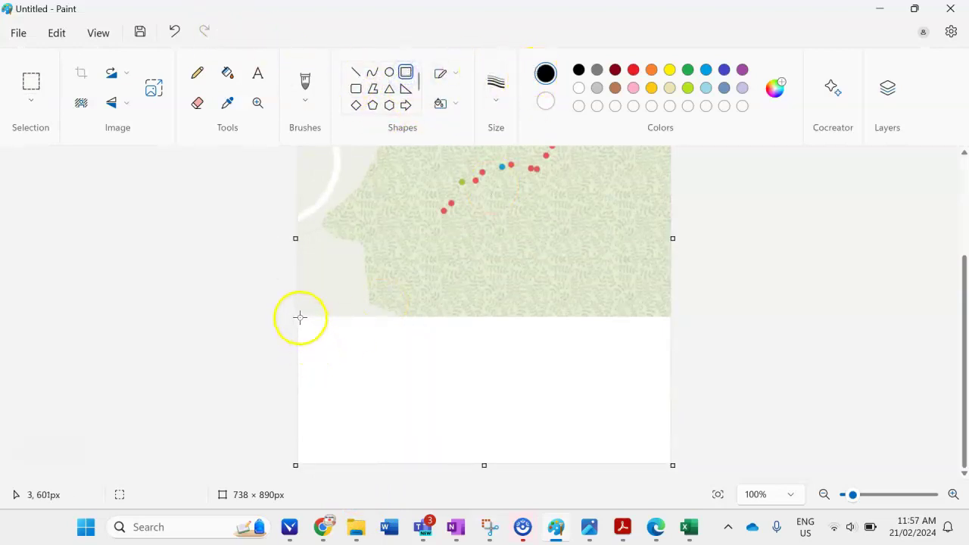
{"action": "mouse_move", "coordinate": [297, 317]}
{"action": "left_mouse_down"}
{"action": "mouse_move", "coordinate": [521, 419]}
{"action": "mouse_move", "coordinate": [669, 461]}
{"action": "left_mouse_up"}
{"action": "left_click", "coordinate": [258, 73]}
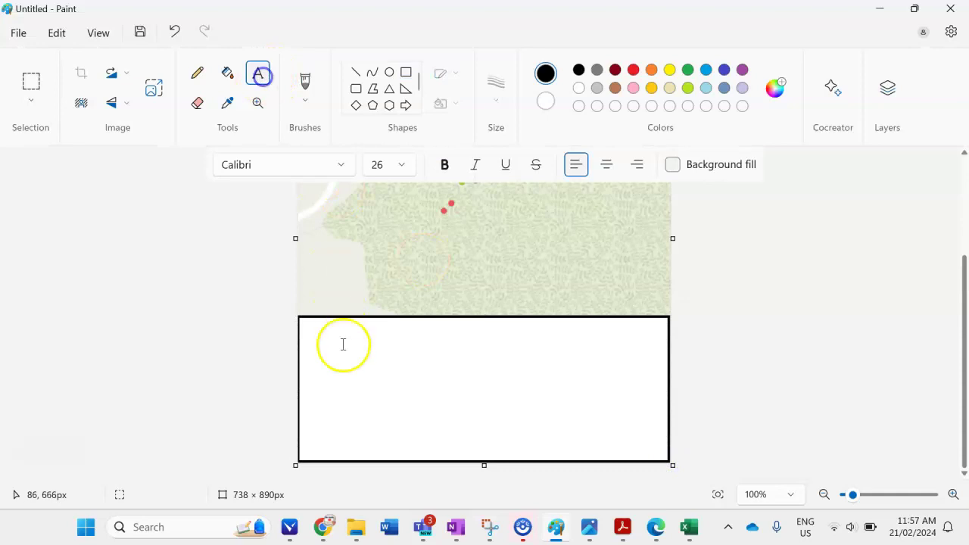
{"action": "left_click", "coordinate": [313, 335]}
{"action": "type", "text": "Legend"}
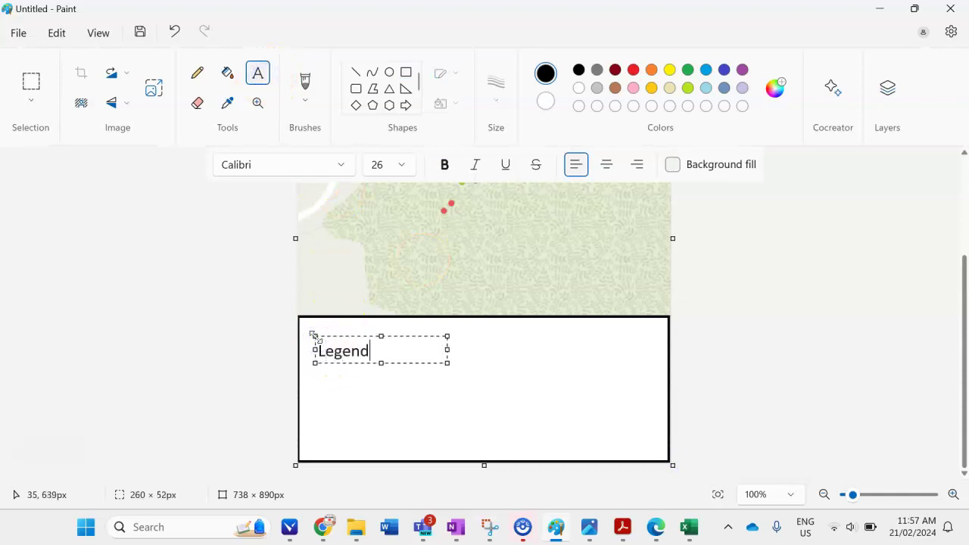
{"action": "left_click_drag", "start_coordinate": [342, 336], "coordinate": [336, 325]}
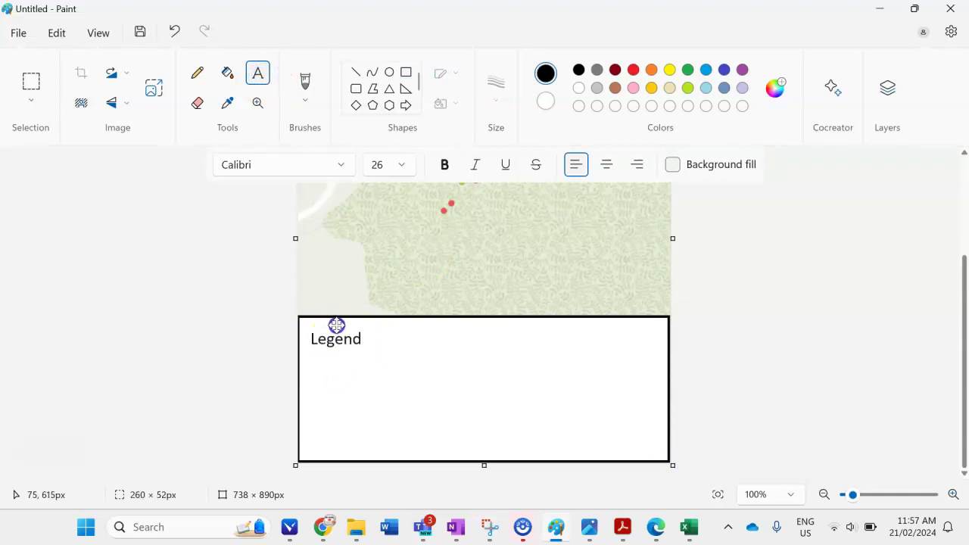
{"action": "left_click", "coordinate": [476, 387]}
- Snip the ArcGIS legend panel listing the three mangrove species
{"action": "mouse_move", "coordinate": [322, 525]}
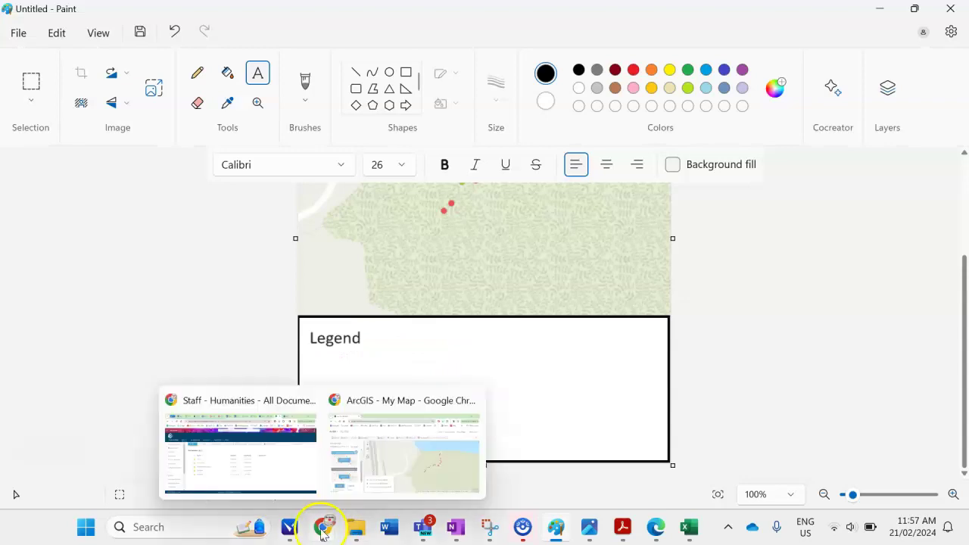
{"action": "left_click", "coordinate": [436, 442]}
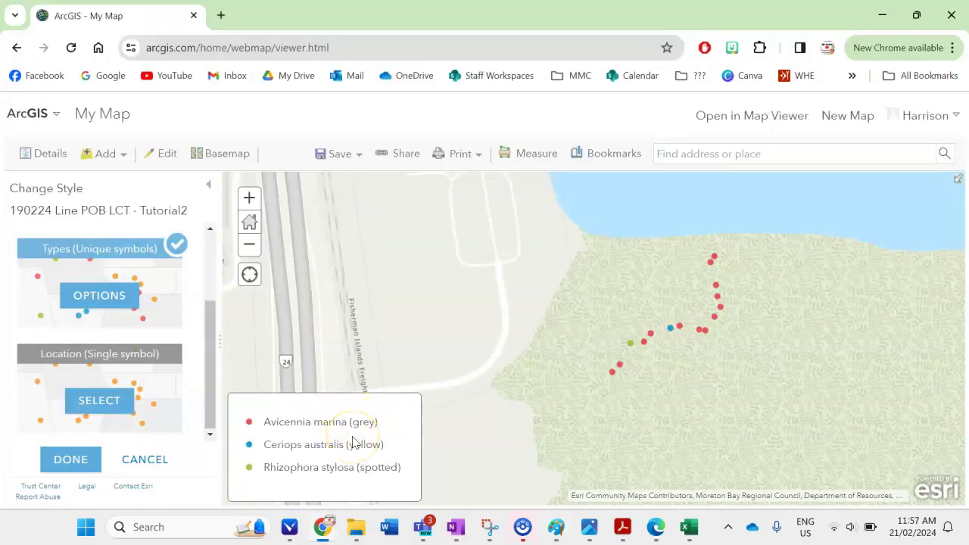
{"action": "left_click", "coordinate": [490, 525]}
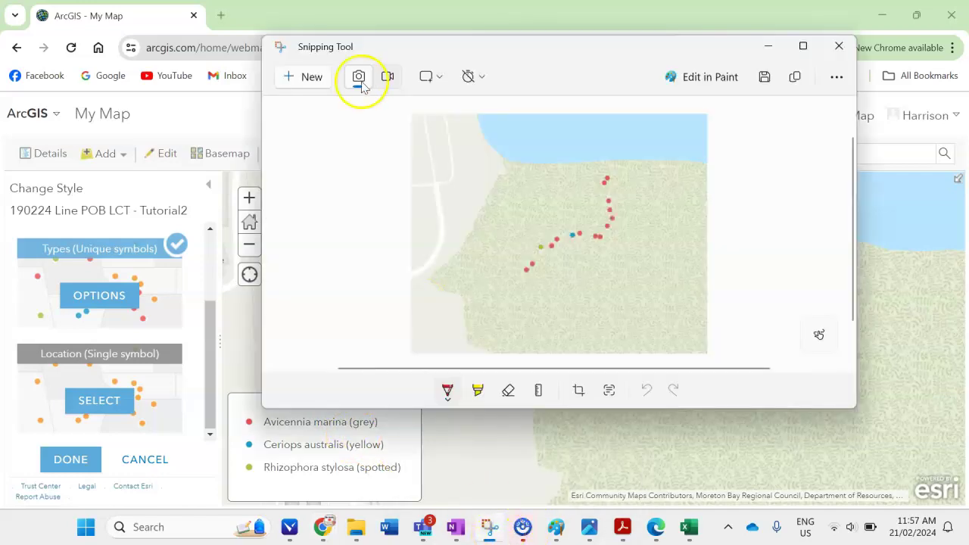
{"action": "left_click", "coordinate": [298, 81]}
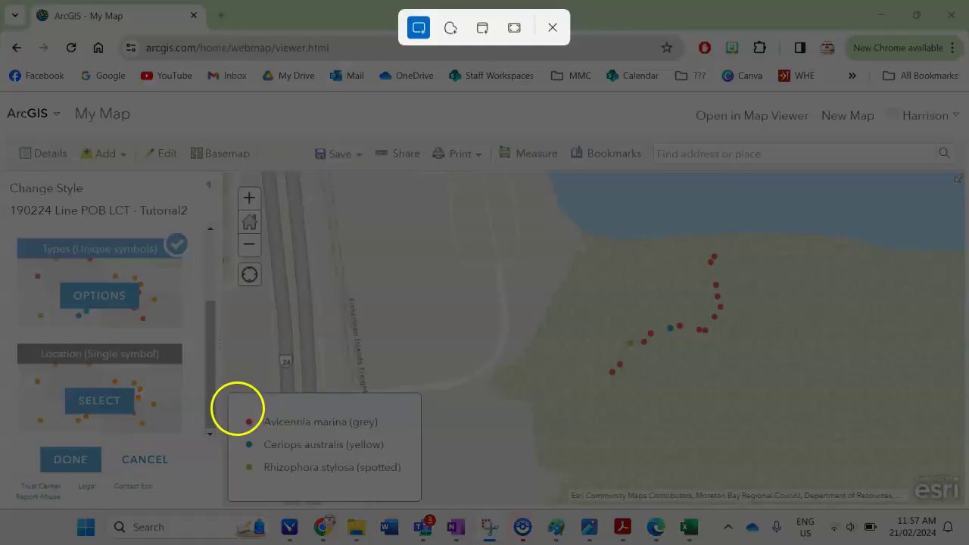
{"action": "left_click_drag", "start_coordinate": [236, 407], "coordinate": [412, 485]}
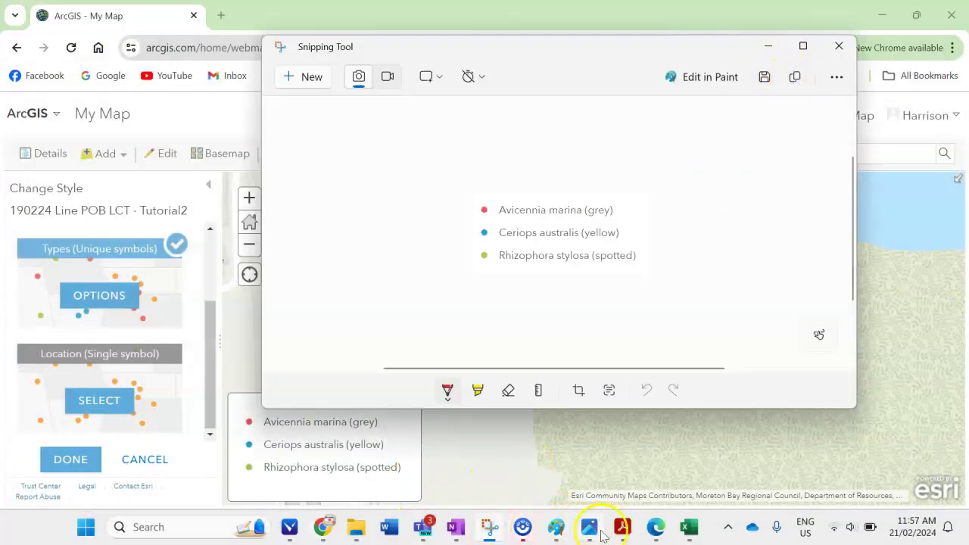
- Paste the snipped three-species legend into Paint's Legend box beneath its heading
{"action": "mouse_move", "coordinate": [599, 534]}
{"action": "left_click", "coordinate": [589, 473]}
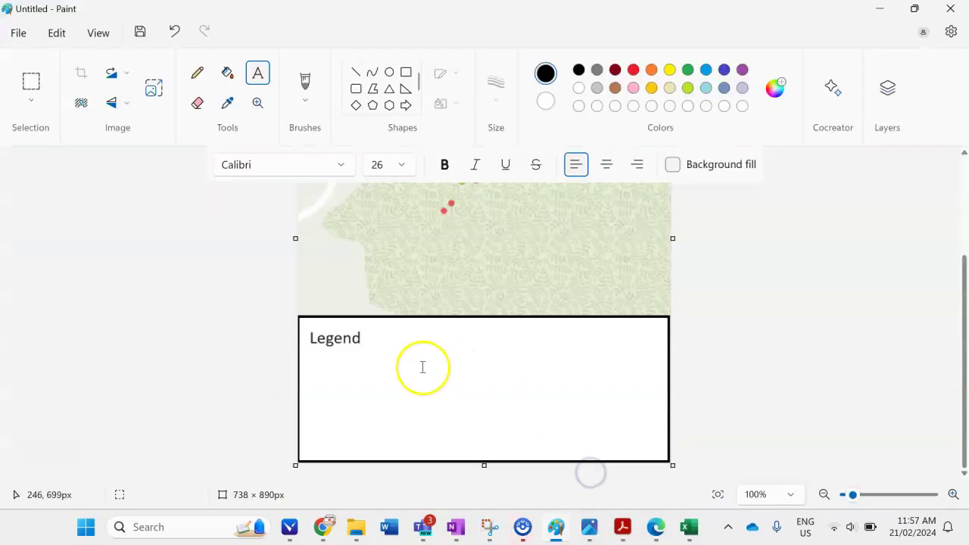
{"action": "left_click", "coordinate": [30, 81]}
{"action": "left_click_drag", "start_coordinate": [396, 340], "coordinate": [527, 402]}
{"action": "key", "text": "ctrl+v"}
{"action": "left_click_drag", "start_coordinate": [417, 216], "coordinate": [417, 402]}
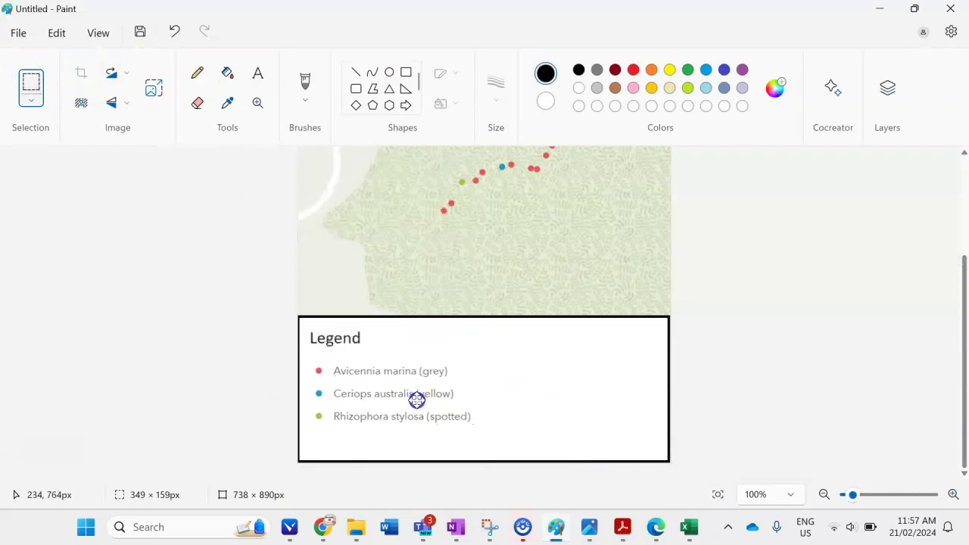
{"action": "left_click", "coordinate": [607, 383]}
{"action": "scroll", "coordinate": [609, 384], "scroll_direction": "up", "scroll_amount": 3}
{"action": "left_click", "coordinate": [607, 291]}
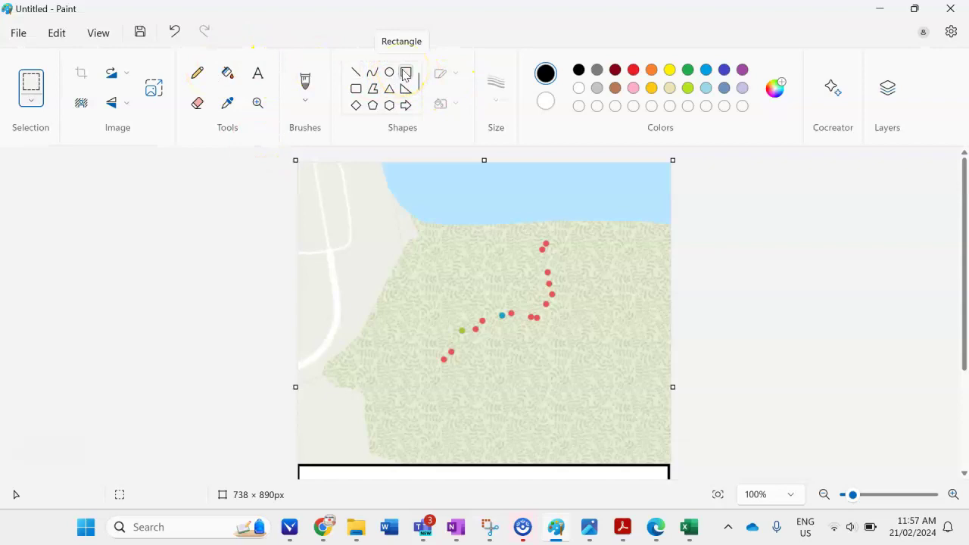
- Select and delete a small patch of water in the map's top-right corner
{"action": "left_click", "coordinate": [30, 85]}
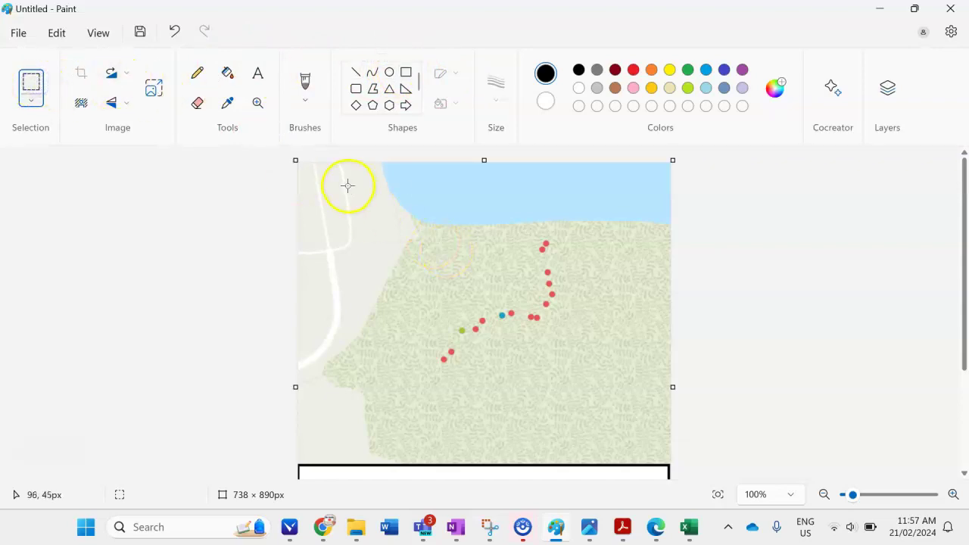
{"action": "left_click_drag", "start_coordinate": [305, 168], "coordinate": [335, 214]}
{"action": "left_click", "coordinate": [423, 198]}
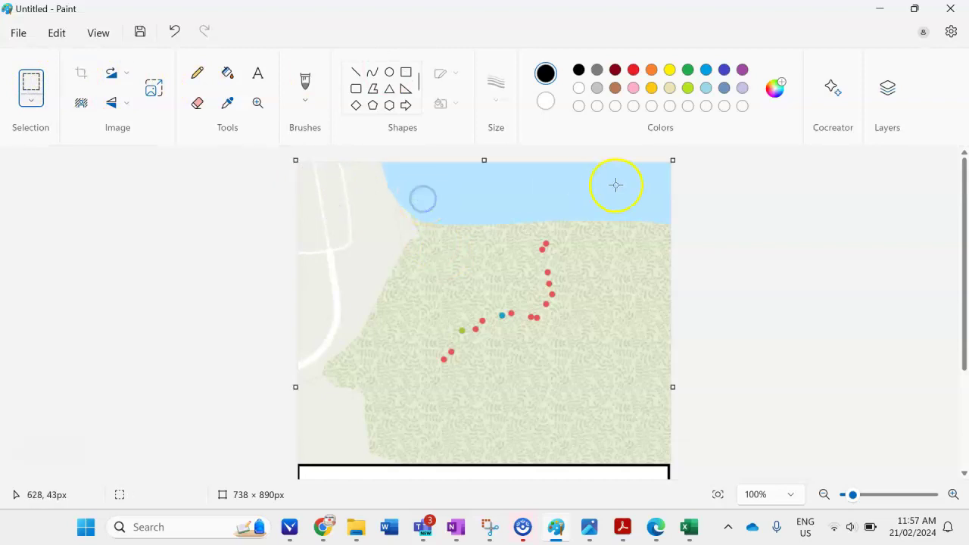
{"action": "left_click_drag", "start_coordinate": [625, 168], "coordinate": [655, 212]}
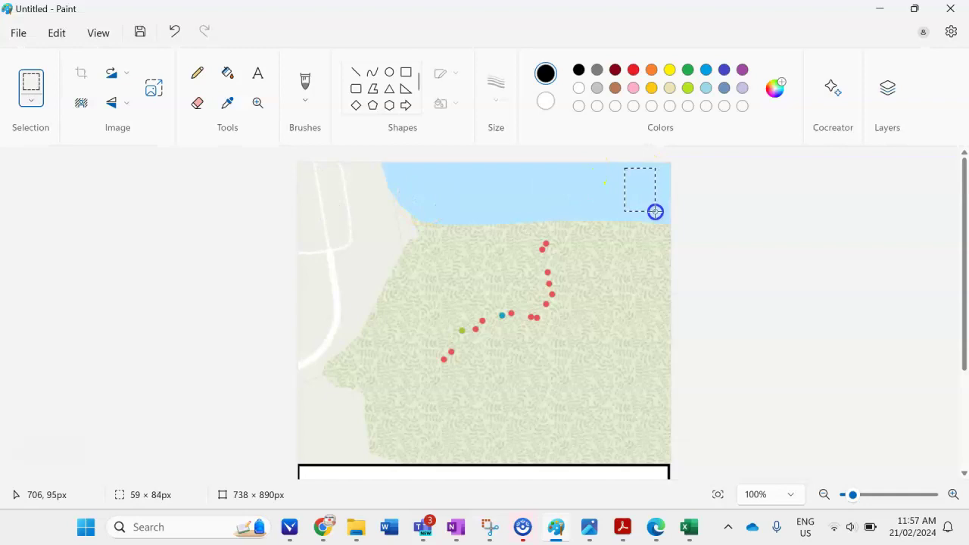
{"action": "key", "text": "Delete"}
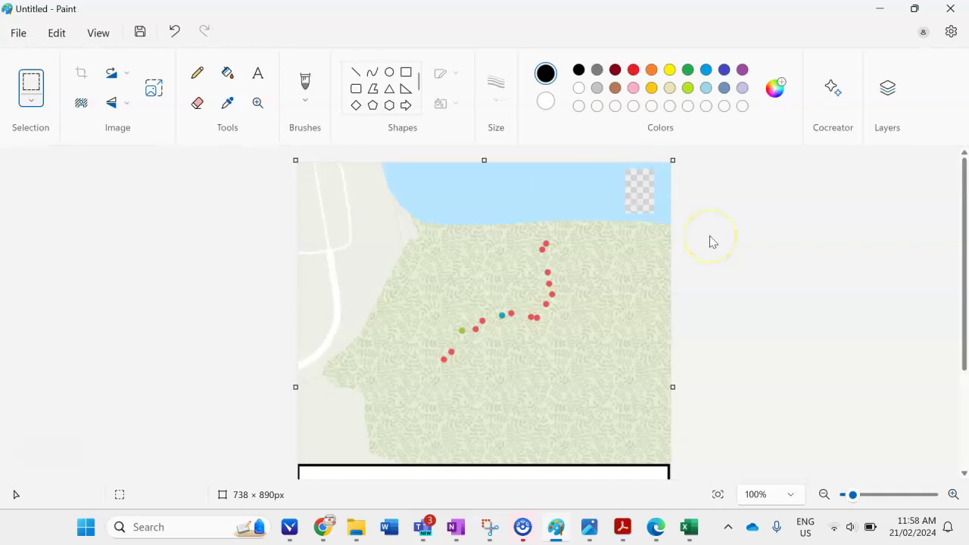
- Fill the cleared patch with white, then set the colour back to black
{"action": "left_click", "coordinate": [227, 73]}
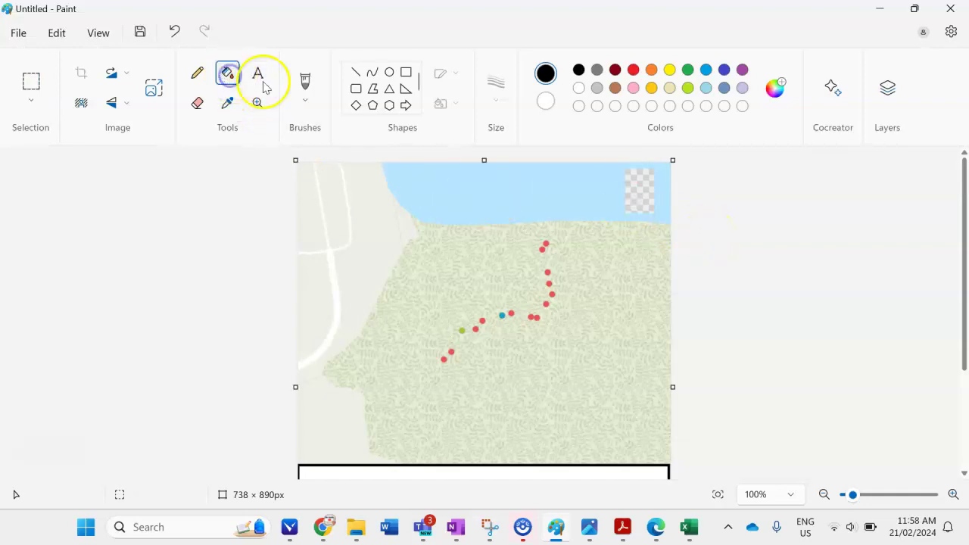
{"action": "left_click", "coordinate": [578, 88]}
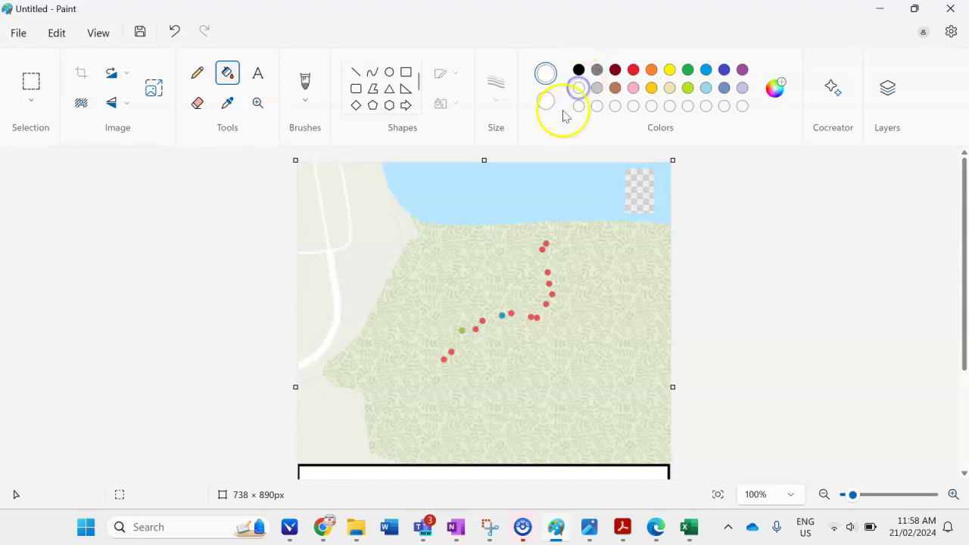
{"action": "left_click", "coordinate": [640, 190]}
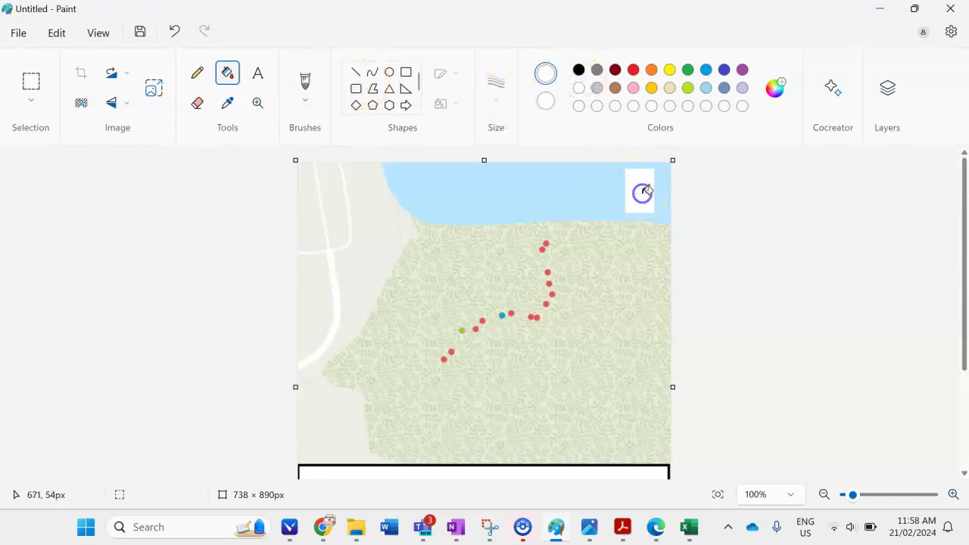
{"action": "left_click", "coordinate": [578, 70]}
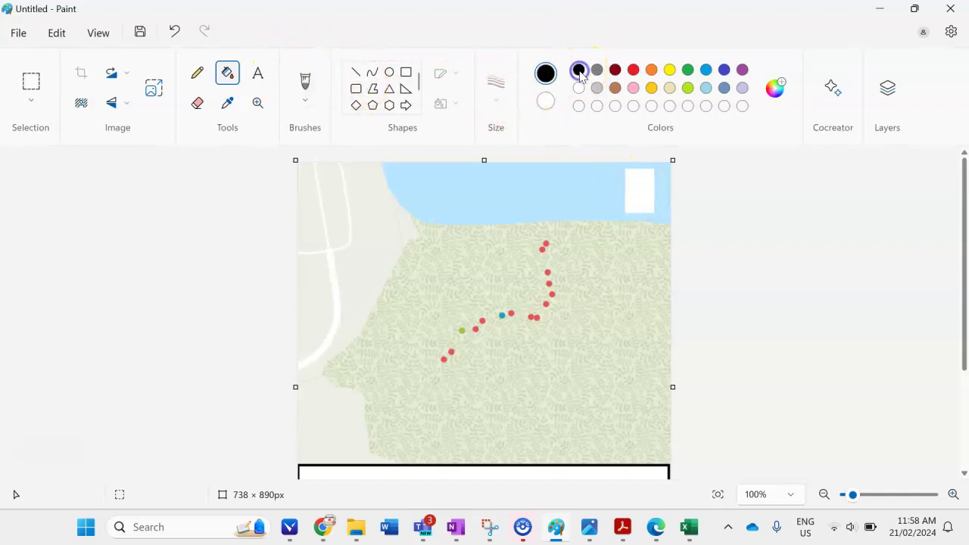
- Draw a black rectangle around the white patch with an up arrow inside at 3px outline
{"action": "left_click", "coordinate": [406, 72]}
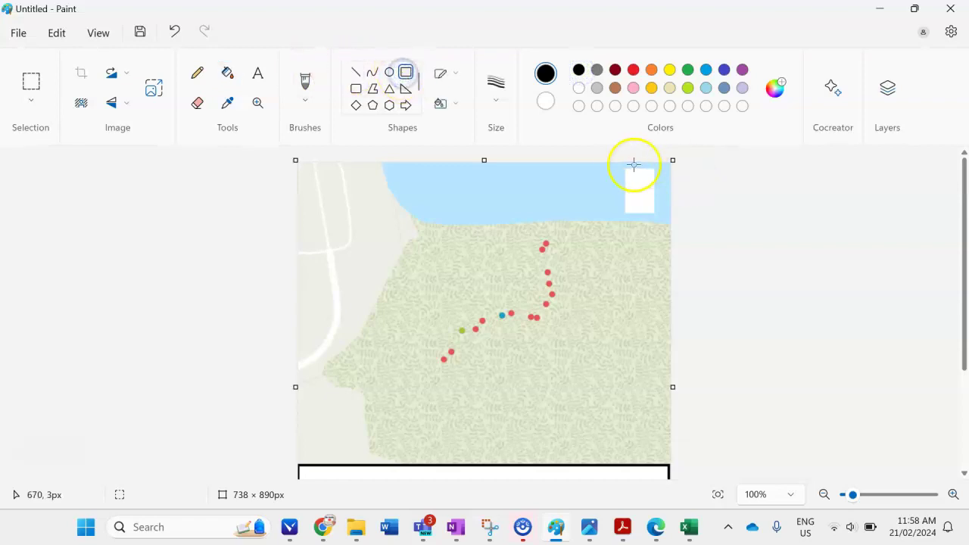
{"action": "scroll", "coordinate": [628, 169], "scroll_direction": "up", "scroll_amount": 2}
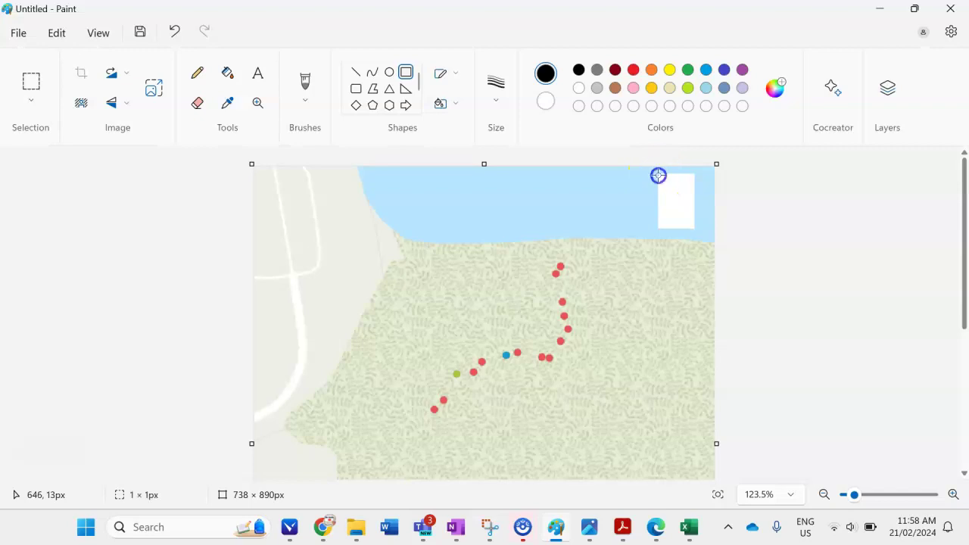
{"action": "left_click_drag", "start_coordinate": [657, 175], "coordinate": [695, 229]}
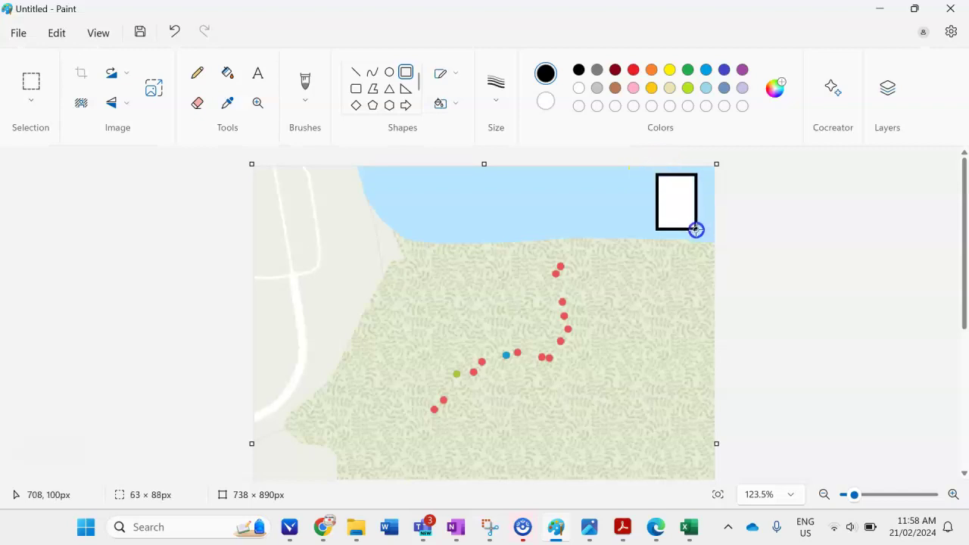
{"action": "left_click", "coordinate": [422, 109]}
{"action": "left_click", "coordinate": [372, 110]}
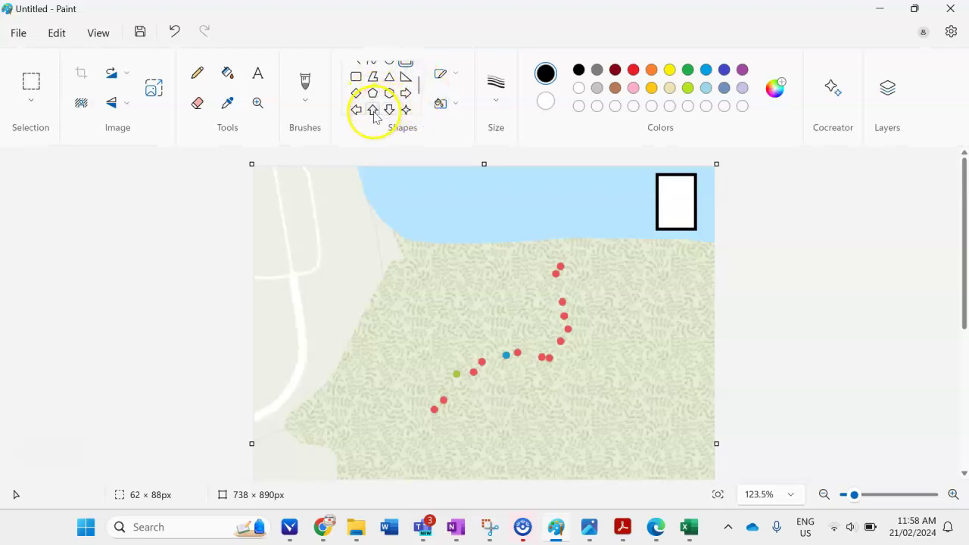
{"action": "left_click_drag", "start_coordinate": [668, 179], "coordinate": [672, 189]}
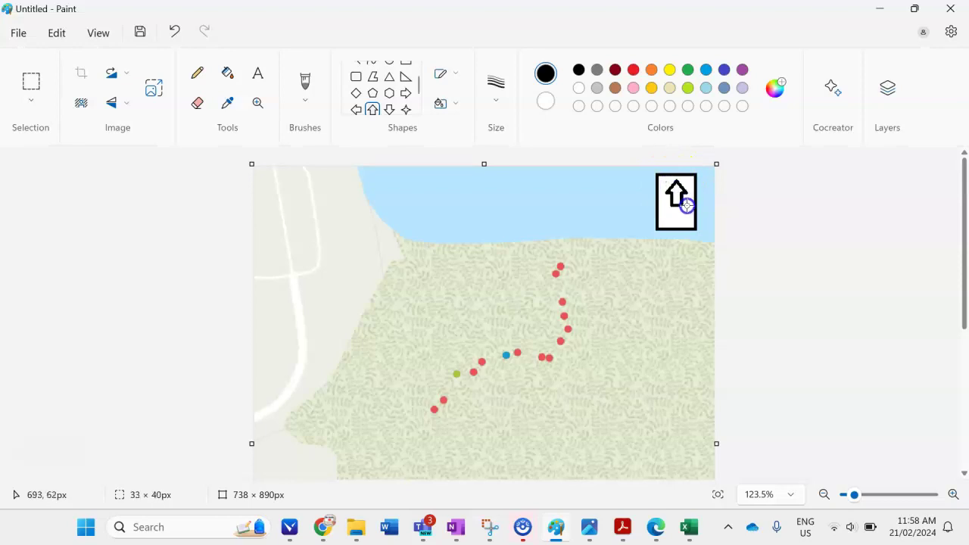
{"action": "left_click", "coordinate": [497, 90]}
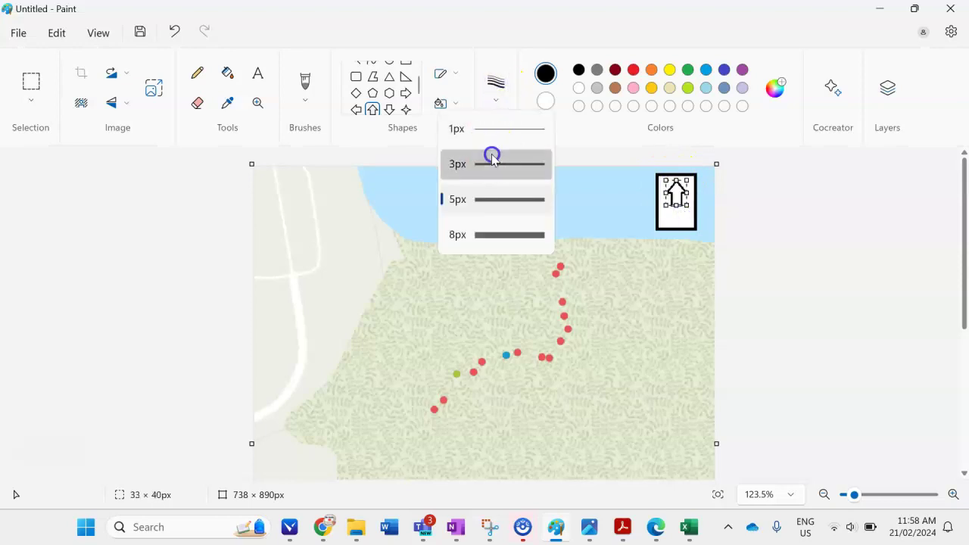
{"action": "left_click", "coordinate": [492, 157]}
{"action": "left_click", "coordinate": [774, 277]}
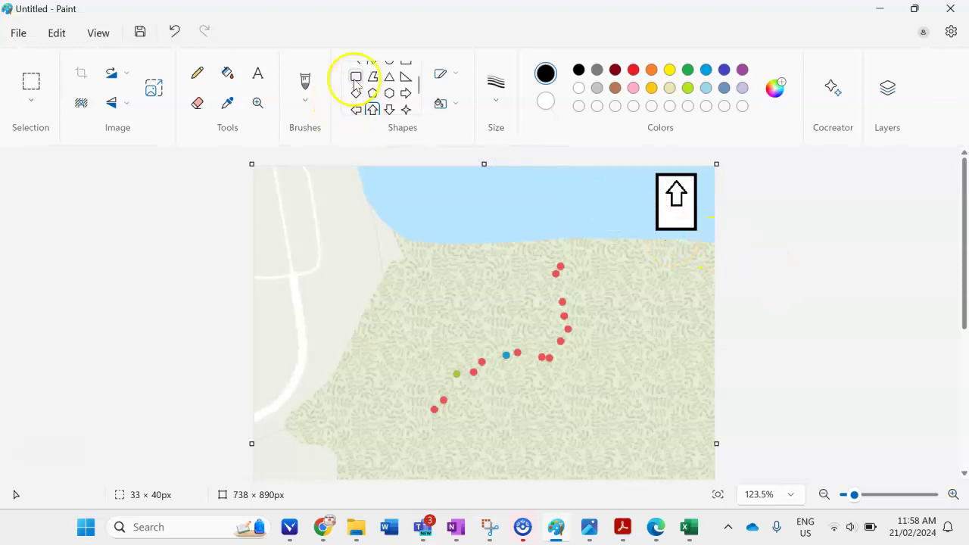
- Add the letter N below the arrow to complete the north arrow
{"action": "left_click", "coordinate": [258, 73]}
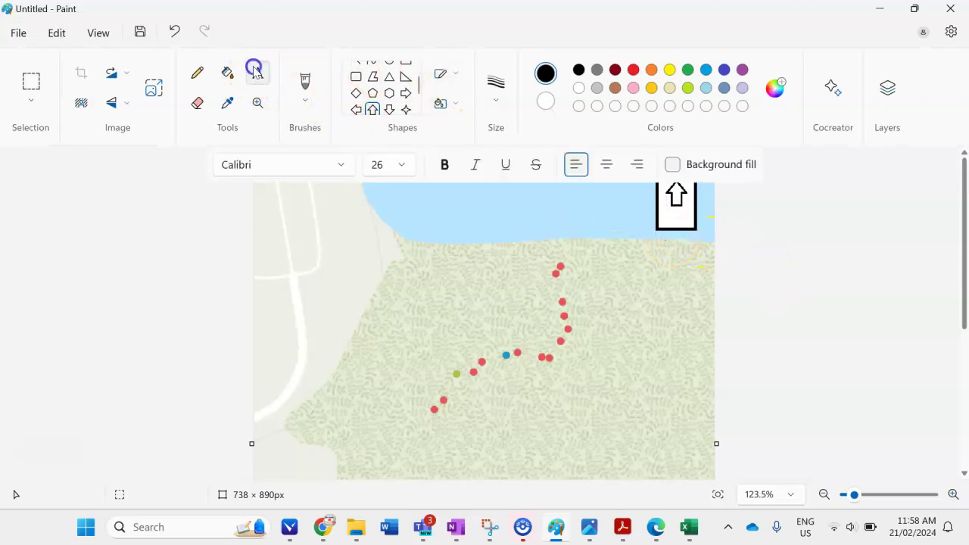
{"action": "left_click", "coordinate": [666, 216]}
{"action": "type", "text": "N"}
{"action": "left_click", "coordinate": [700, 215]}
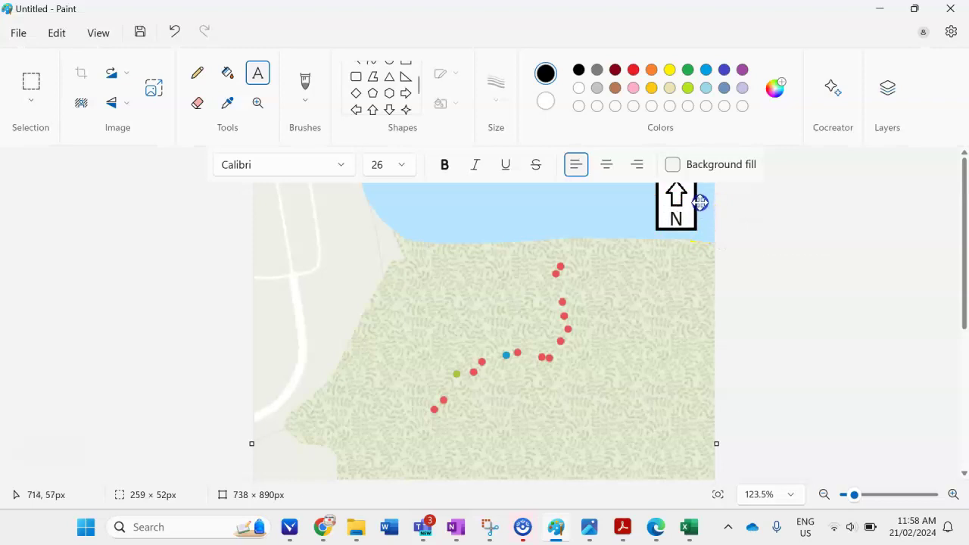
{"action": "left_click", "coordinate": [797, 295]}
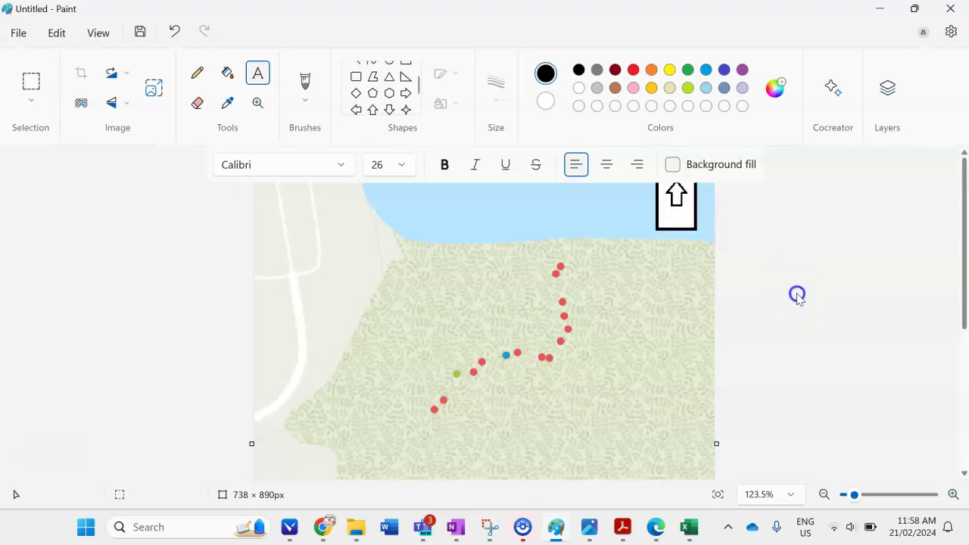
{"action": "scroll", "coordinate": [674, 334], "scroll_direction": "down", "scroll_amount": 3, "text": "ctrl"}
{"action": "scroll", "coordinate": [614, 329], "scroll_direction": "down", "scroll_amount": 5}
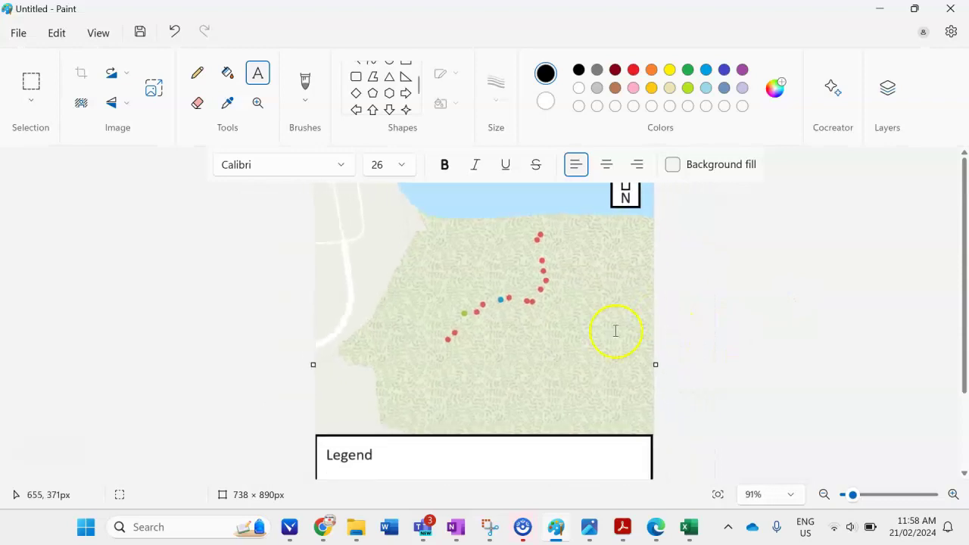
{"action": "scroll", "coordinate": [553, 331], "scroll_direction": "up", "scroll_amount": 2}
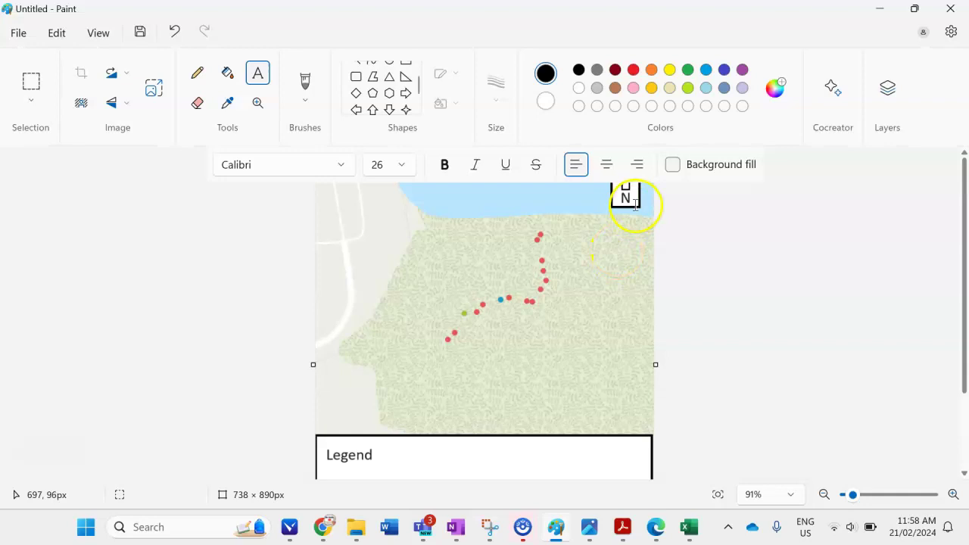
{"action": "scroll", "coordinate": [590, 280], "scroll_direction": "down", "scroll_amount": 3}
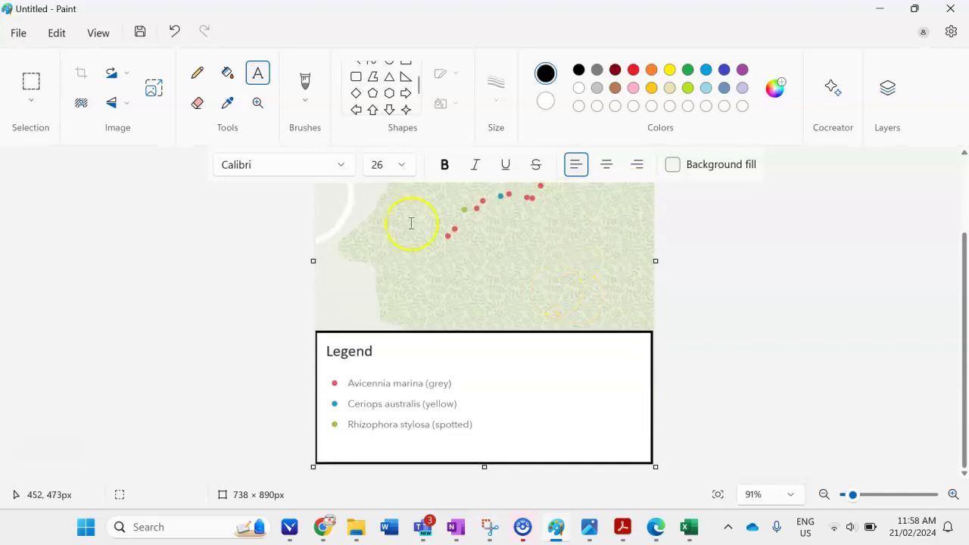
{"action": "left_click", "coordinate": [31, 81]}
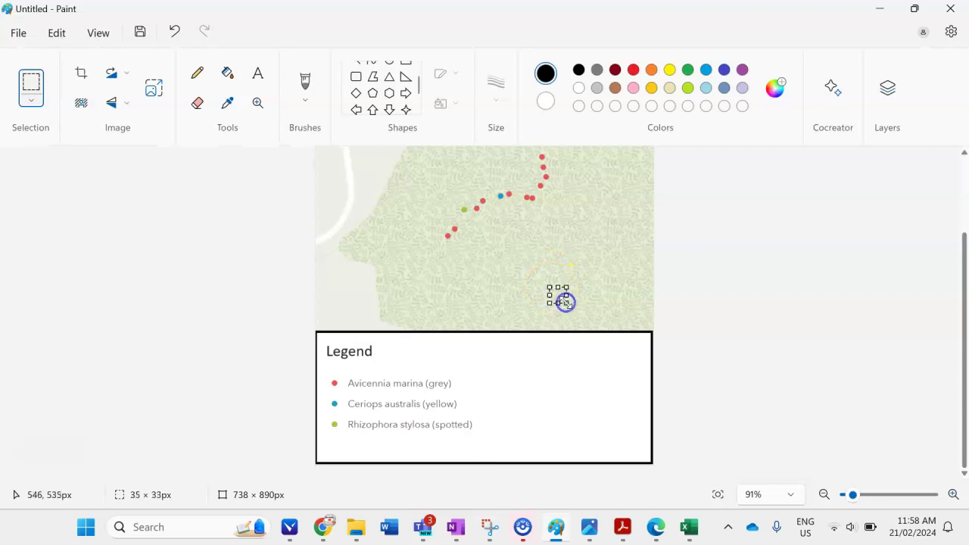
- Select a small patch of the map's textured mangrove area
{"action": "left_click_drag", "start_coordinate": [529, 361], "coordinate": [568, 392]}
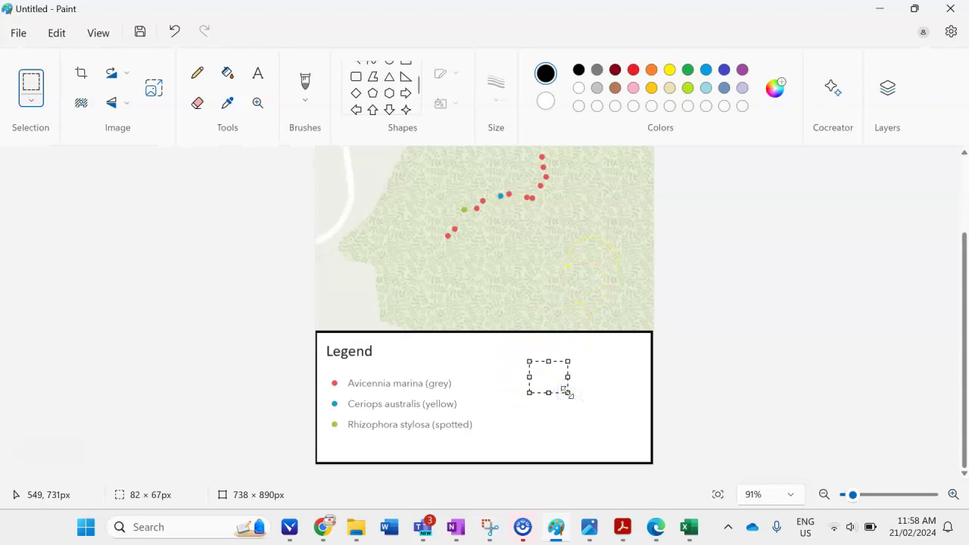
{"action": "left_click", "coordinate": [568, 392]}
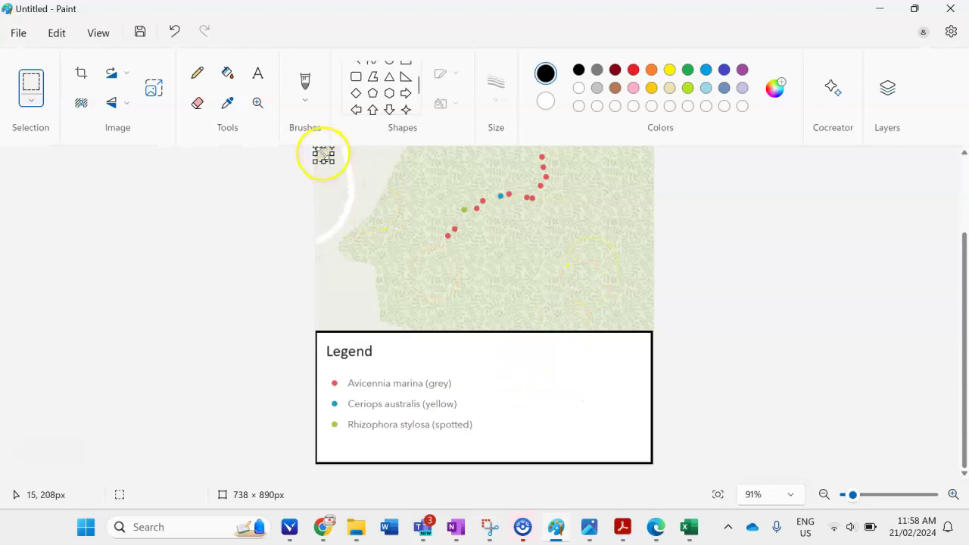
{"action": "scroll", "coordinate": [323, 162], "scroll_direction": "up", "scroll_amount": 1}
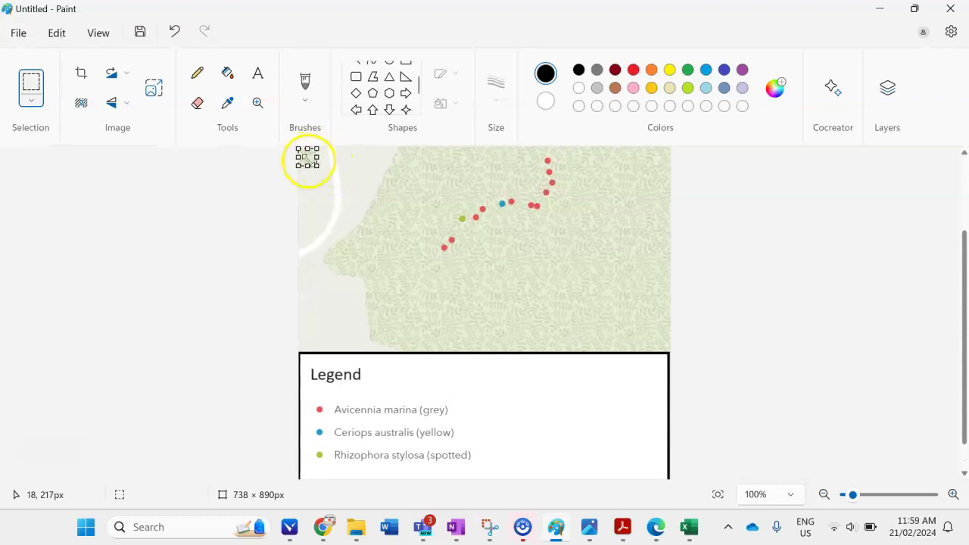
{"action": "scroll", "coordinate": [308, 157], "scroll_direction": "up", "scroll_amount": 2}
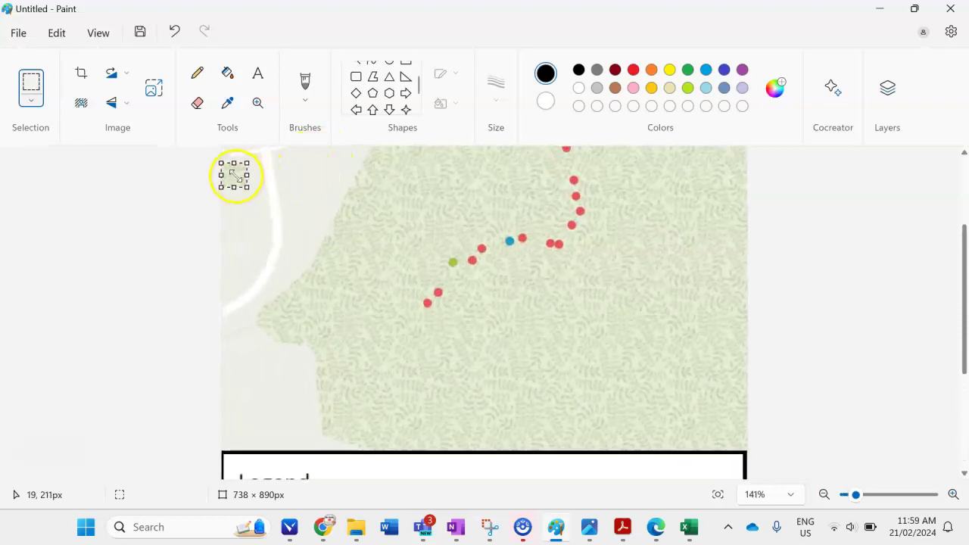
{"action": "scroll", "coordinate": [227, 177], "scroll_direction": "up", "scroll_amount": 2}
{"action": "left_click_drag", "start_coordinate": [139, 197], "coordinate": [669, 398]}
{"action": "scroll", "coordinate": [676, 398], "scroll_direction": "down", "scroll_amount": 4}
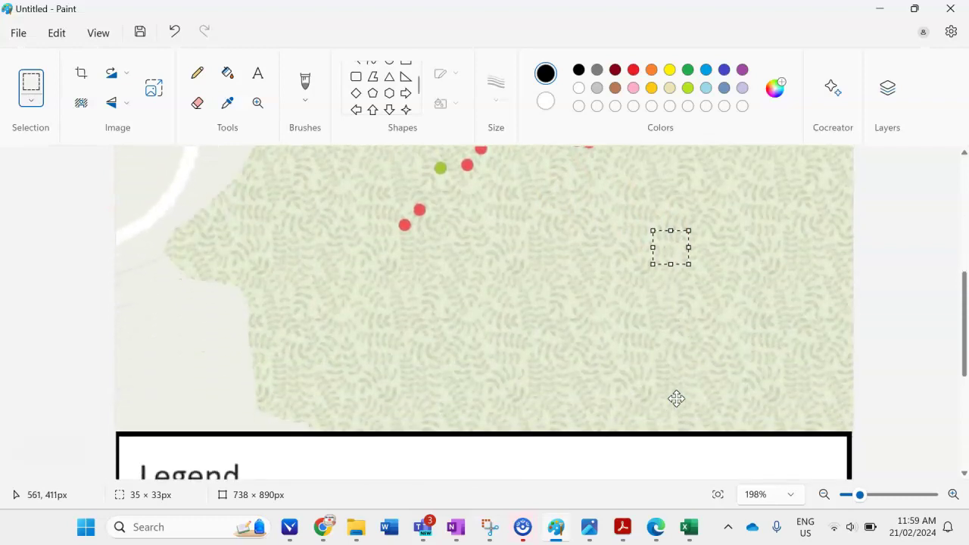
- Move the texture patch into the legend beside Avicennia marina (grey) as a 20 × 19 px swatch
{"action": "left_click", "coordinate": [672, 247]}
{"action": "scroll", "coordinate": [656, 394], "scroll_direction": "down", "scroll_amount": 3}
{"action": "left_click", "coordinate": [654, 313]}
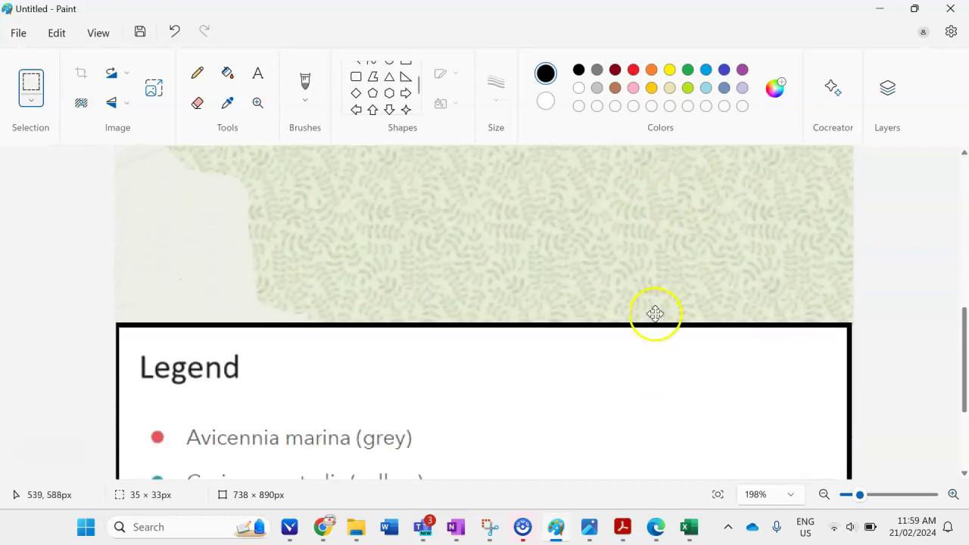
{"action": "left_click_drag", "start_coordinate": [650, 298], "coordinate": [579, 391]}
{"action": "scroll", "coordinate": [580, 391], "scroll_direction": "down", "scroll_amount": 2}
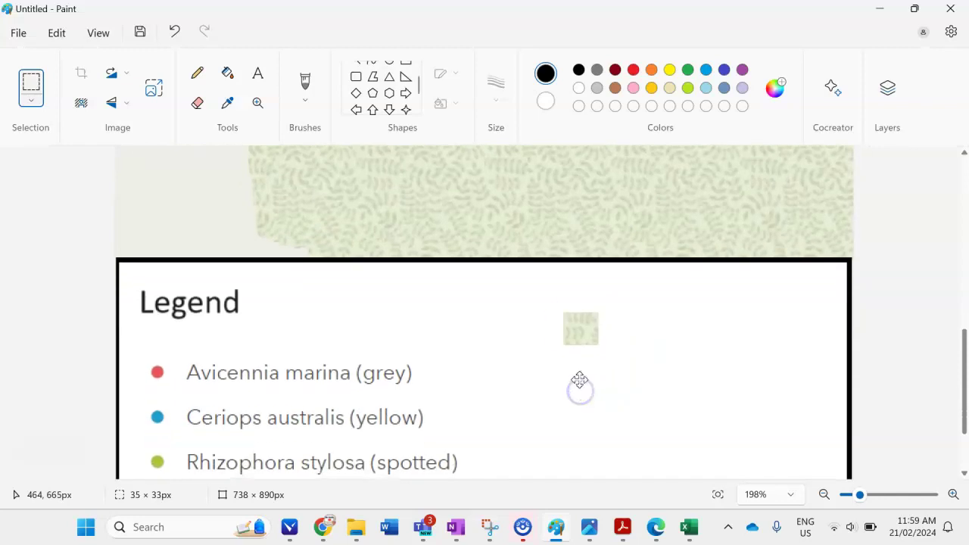
{"action": "left_click", "coordinate": [577, 326]}
{"action": "left_click_drag", "start_coordinate": [576, 326], "coordinate": [561, 366]}
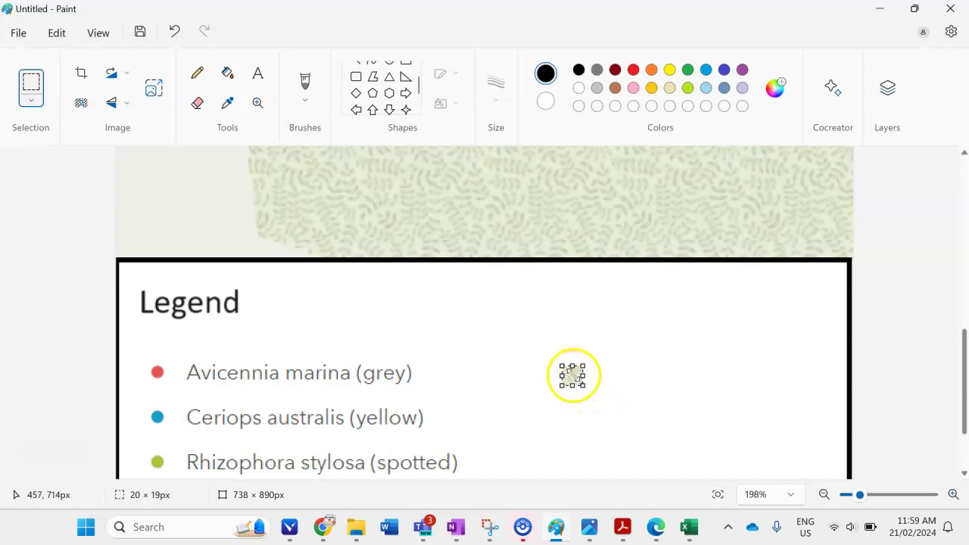
{"action": "scroll", "coordinate": [623, 385], "scroll_direction": "down", "scroll_amount": 1}
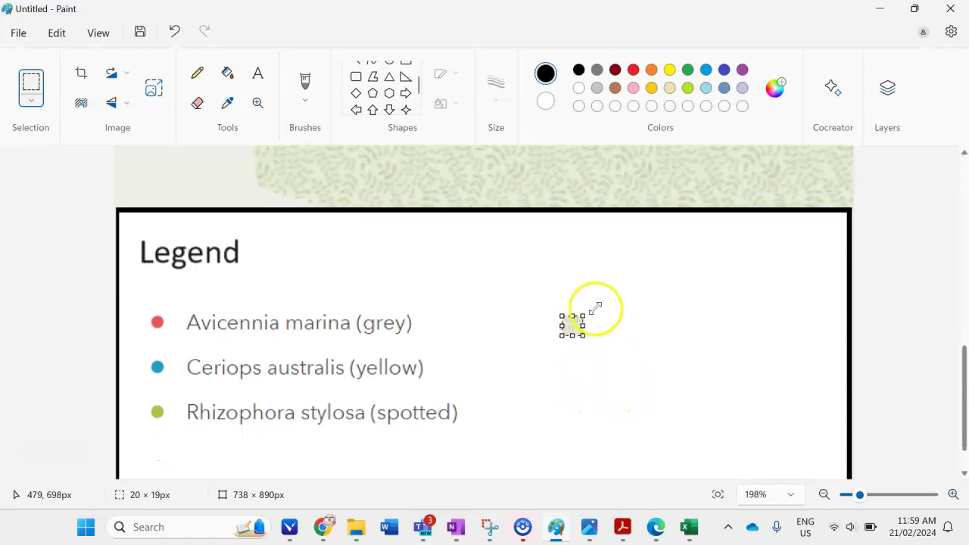
{"action": "left_click", "coordinate": [499, 288]}
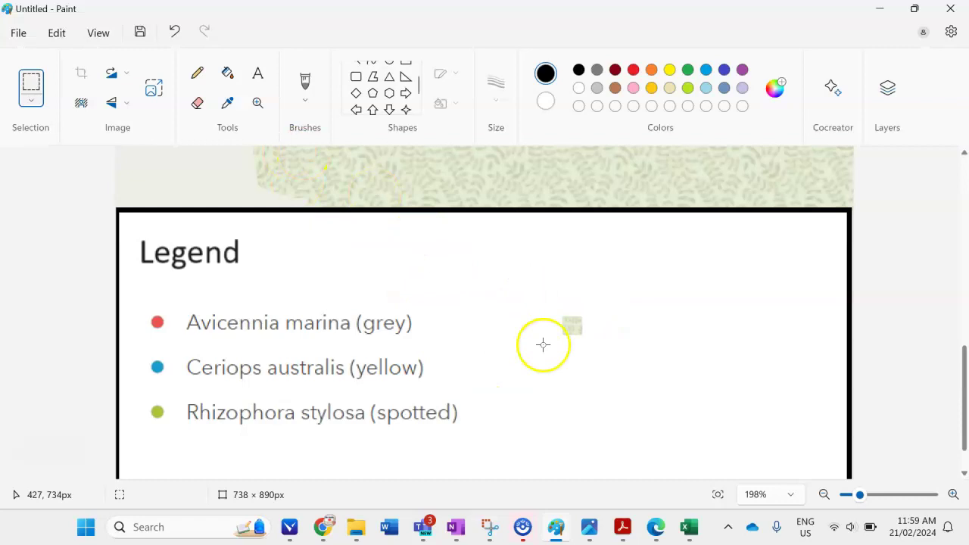
- Paste a pale grey patch and place it beside Ceriops australis as its swatch
{"action": "scroll", "coordinate": [543, 344], "scroll_direction": "down", "scroll_amount": 3}
{"action": "scroll", "coordinate": [485, 300], "scroll_direction": "up", "scroll_amount": 3}
{"action": "scroll", "coordinate": [485, 300], "scroll_direction": "down", "scroll_amount": 2}
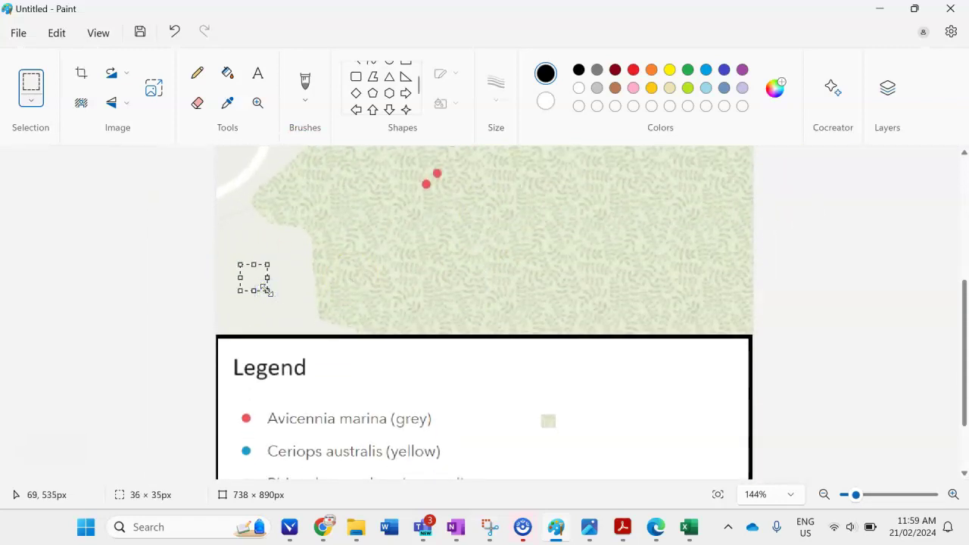
{"action": "scroll", "coordinate": [609, 382], "scroll_direction": "down", "scroll_amount": 2}
{"action": "left_click_drag", "start_coordinate": [591, 375], "coordinate": [625, 401]}
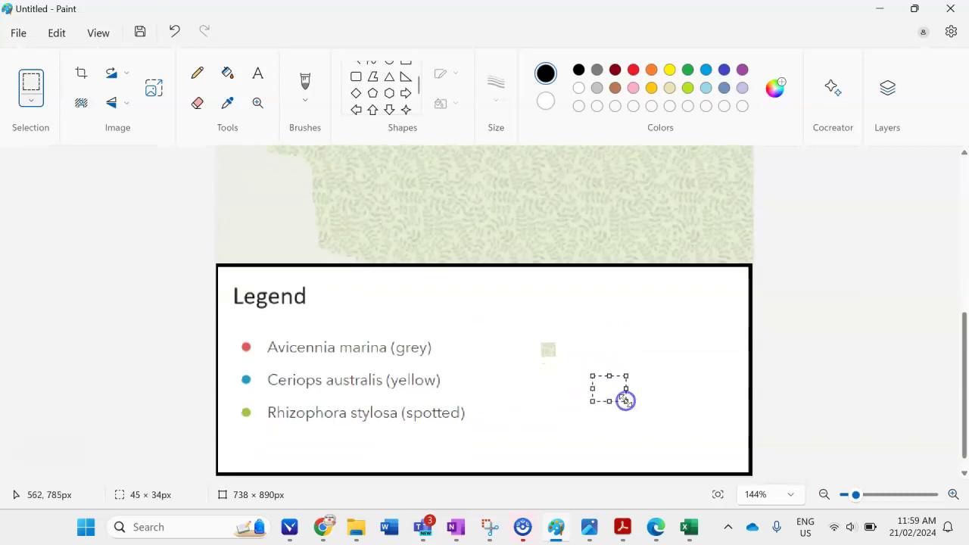
{"action": "key", "text": "ctrl+v"}
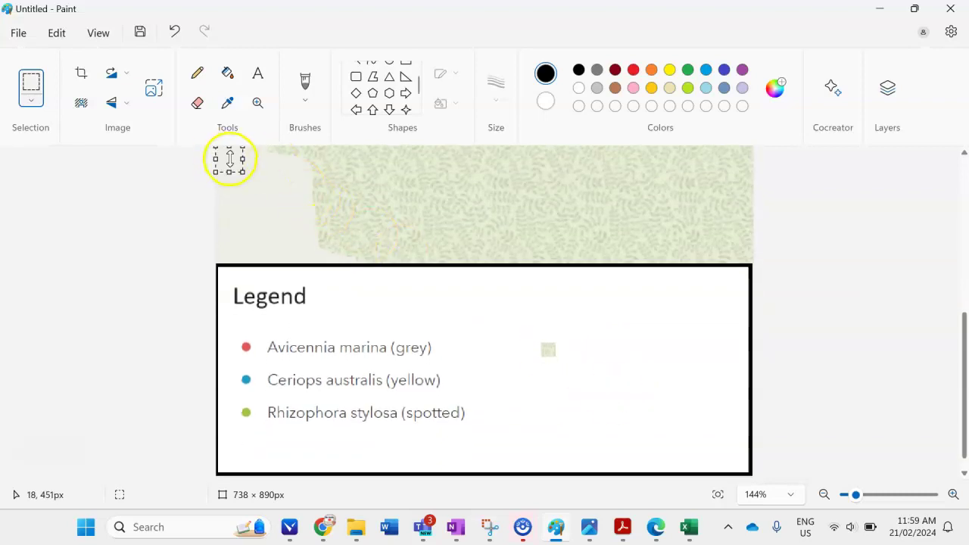
{"action": "scroll", "coordinate": [229, 157], "scroll_direction": "up", "scroll_amount": 1}
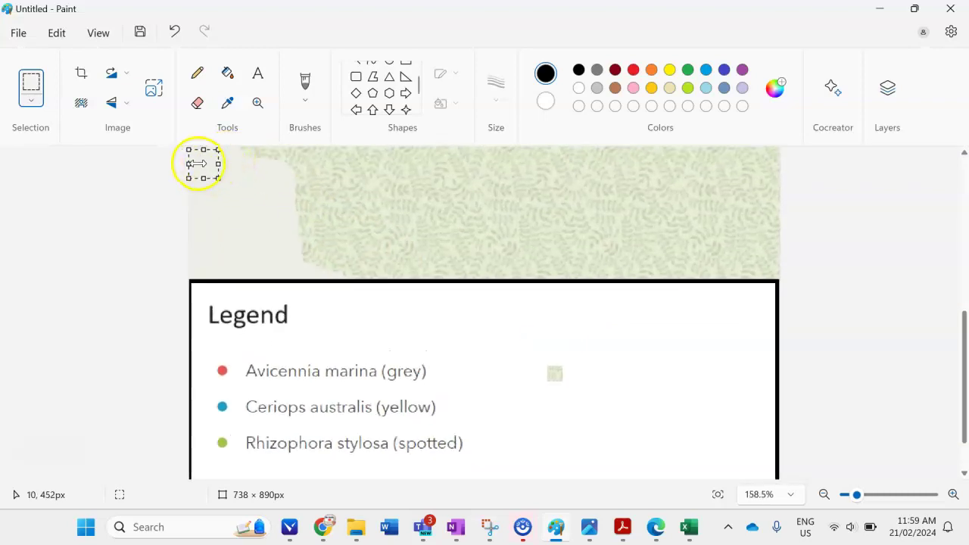
{"action": "left_click_drag", "start_coordinate": [203, 164], "coordinate": [559, 411]}
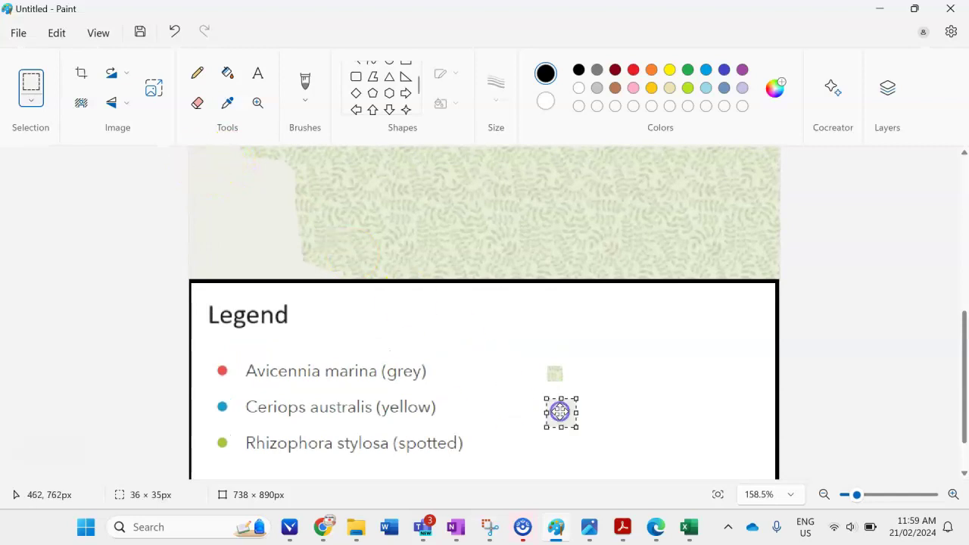
{"action": "scroll", "coordinate": [559, 411], "scroll_direction": "up", "scroll_amount": 2, "text": "ctrl"}
{"action": "scroll", "coordinate": [636, 421], "scroll_direction": "down", "scroll_amount": 2}
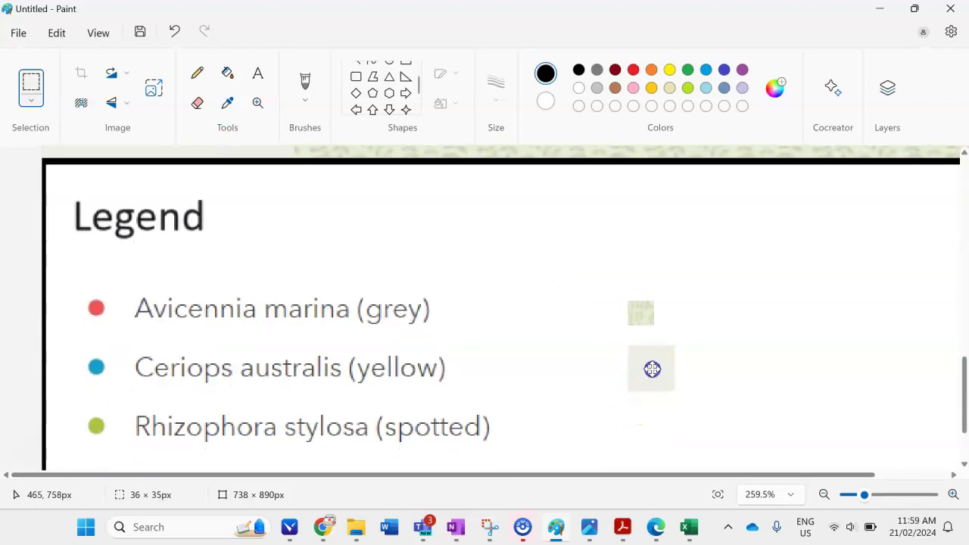
{"action": "left_click_drag", "start_coordinate": [652, 368], "coordinate": [655, 327]}
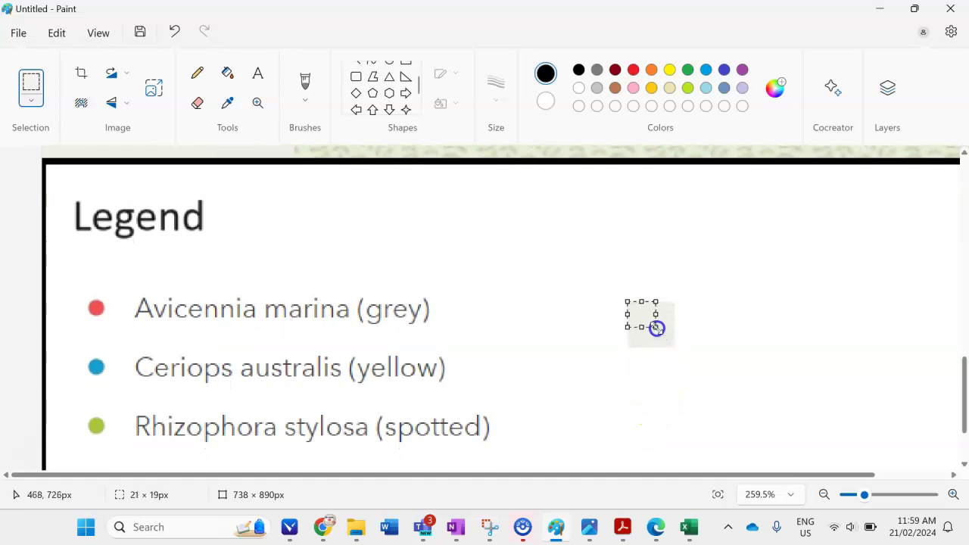
{"action": "scroll", "coordinate": [640, 313], "scroll_direction": "up", "scroll_amount": 1, "text": "ctrl"}
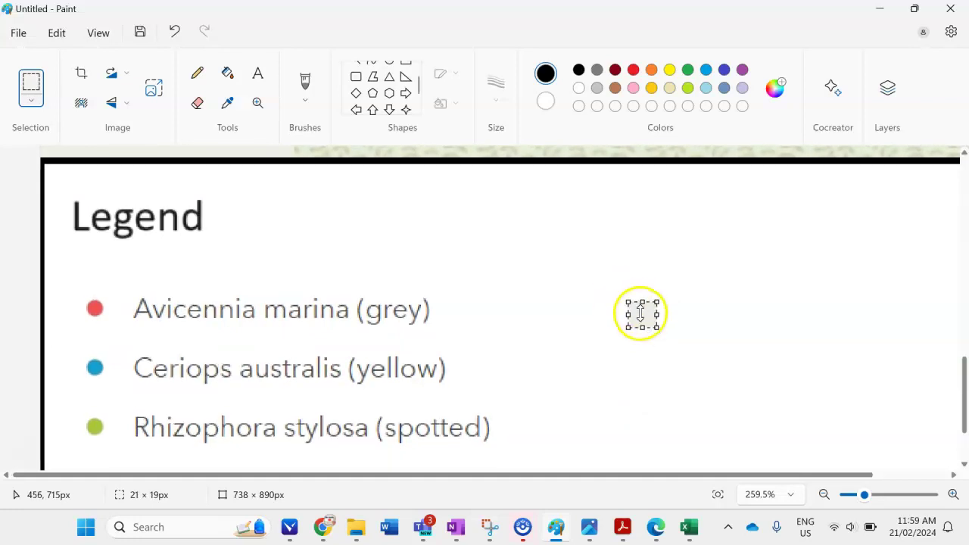
{"action": "left_click_drag", "start_coordinate": [688, 335], "coordinate": [689, 406], "text": "ctrl"}
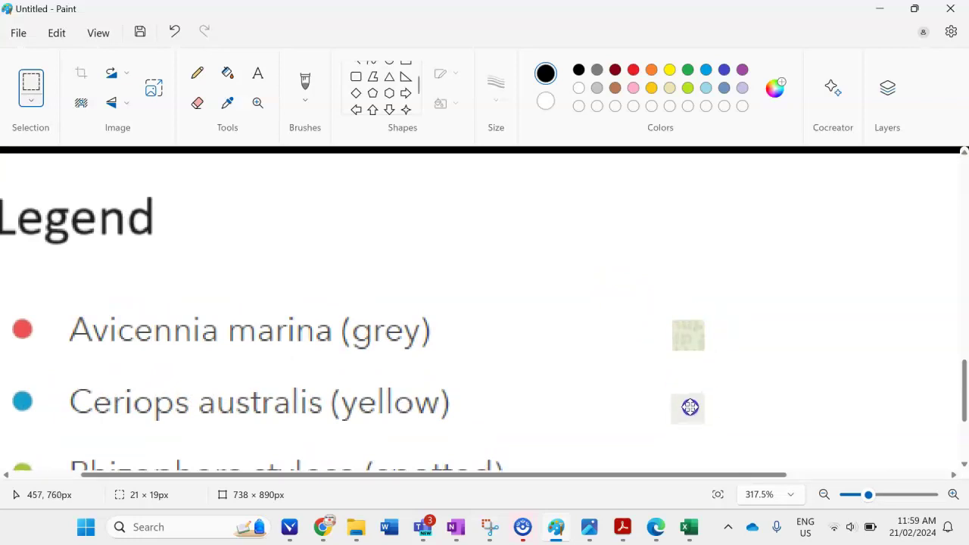
- Copy a patch of light blue water and place it beside Rhizophora stylosa
{"action": "scroll", "coordinate": [768, 363], "scroll_direction": "down", "scroll_amount": 4, "text": "ctrl"}
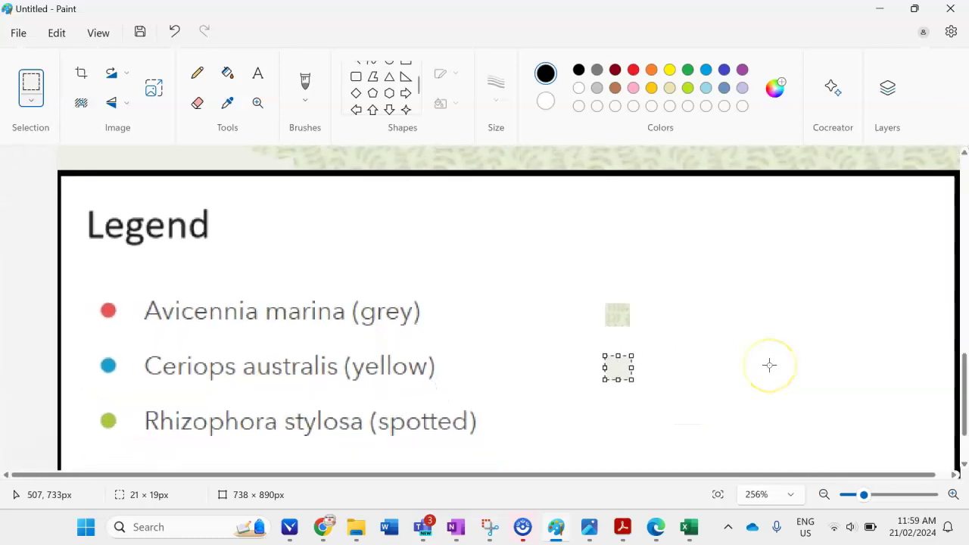
{"action": "scroll", "coordinate": [689, 321], "scroll_direction": "up", "scroll_amount": 3}
{"action": "scroll", "coordinate": [689, 321], "scroll_direction": "up", "scroll_amount": 5}
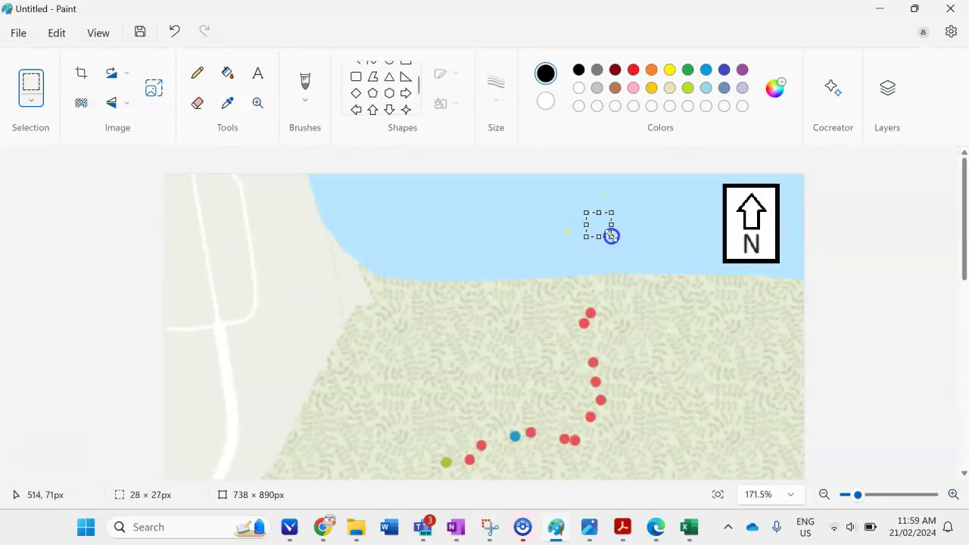
{"action": "scroll", "coordinate": [674, 323], "scroll_direction": "down", "scroll_amount": 6}
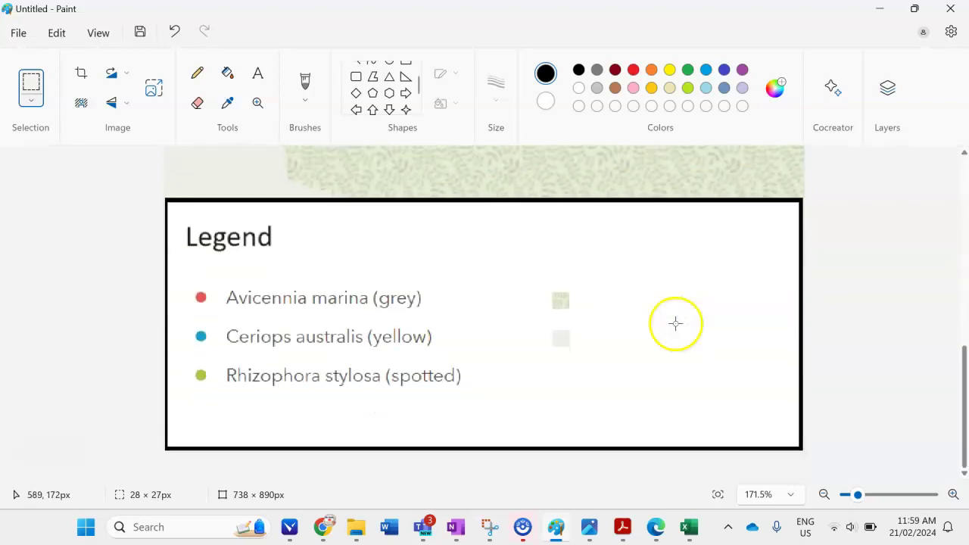
{"action": "left_click_drag", "start_coordinate": [572, 375], "coordinate": [629, 421]}
{"action": "key", "text": "ctrl+v"}
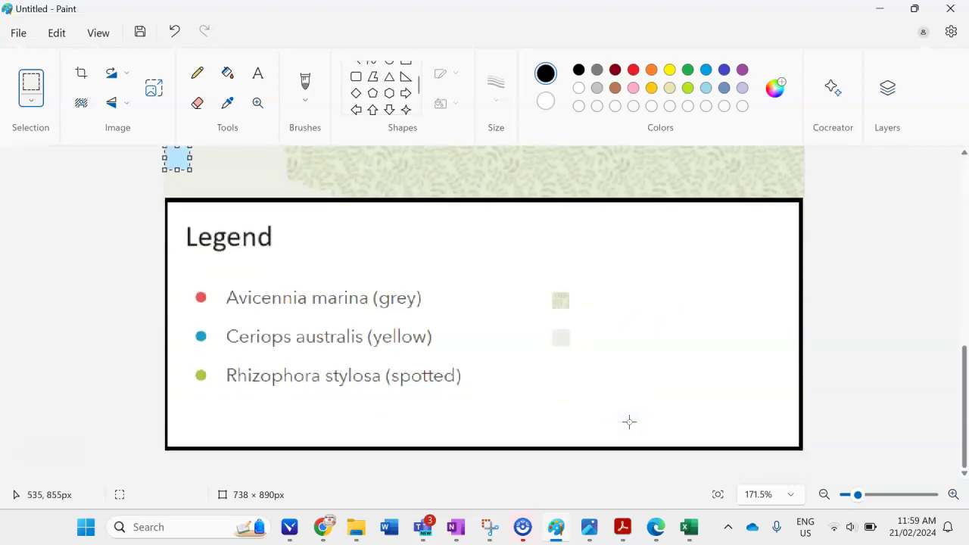
{"action": "scroll", "coordinate": [204, 205], "scroll_direction": "up", "scroll_amount": 3, "text": "ctrl"}
{"action": "left_click_drag", "start_coordinate": [68, 167], "coordinate": [681, 401]}
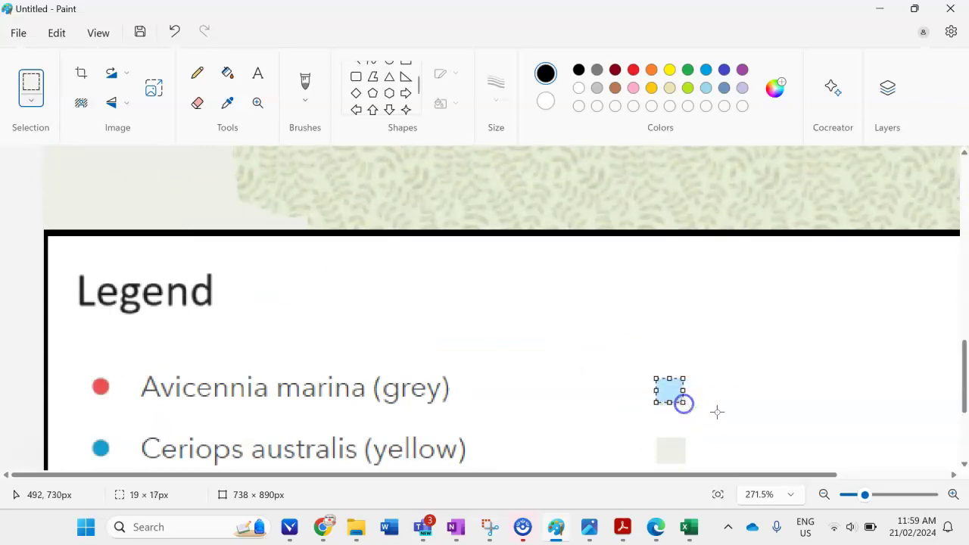
{"action": "scroll", "coordinate": [724, 415], "scroll_direction": "down", "scroll_amount": 1}
{"action": "scroll", "coordinate": [724, 415], "scroll_direction": "down", "scroll_amount": 2}
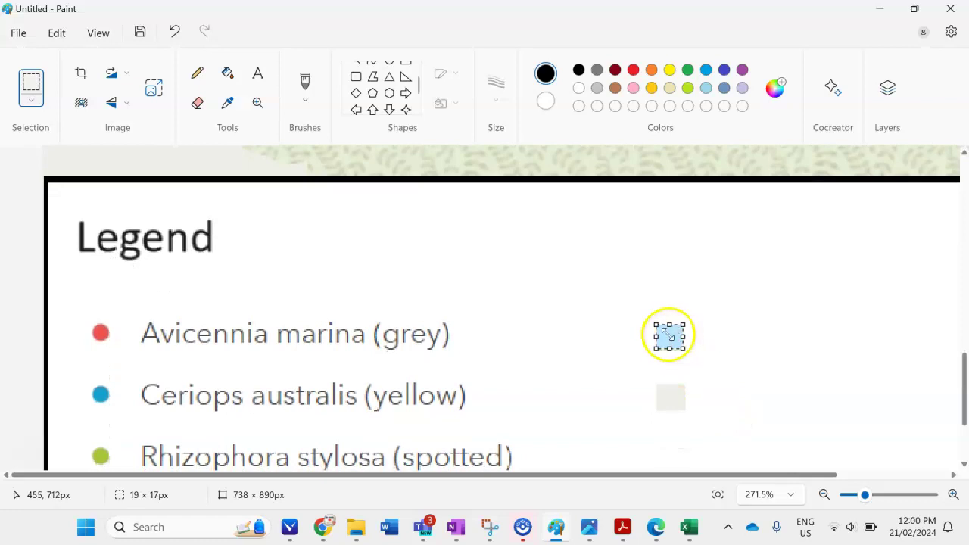
{"action": "scroll", "coordinate": [669, 336], "scroll_direction": "up", "scroll_amount": 1}
{"action": "scroll", "coordinate": [704, 287], "scroll_direction": "down", "scroll_amount": 2}
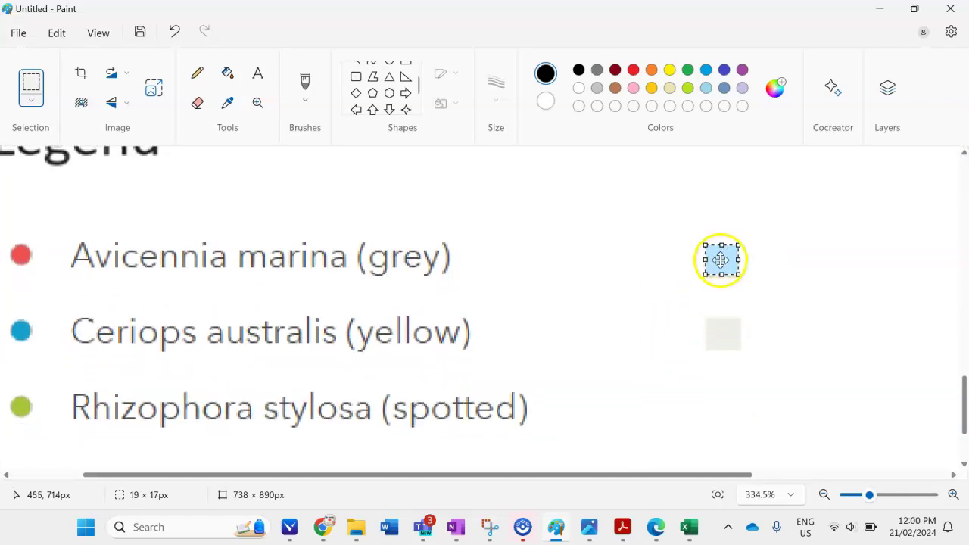
{"action": "left_click_drag", "start_coordinate": [720, 260], "coordinate": [720, 409]}
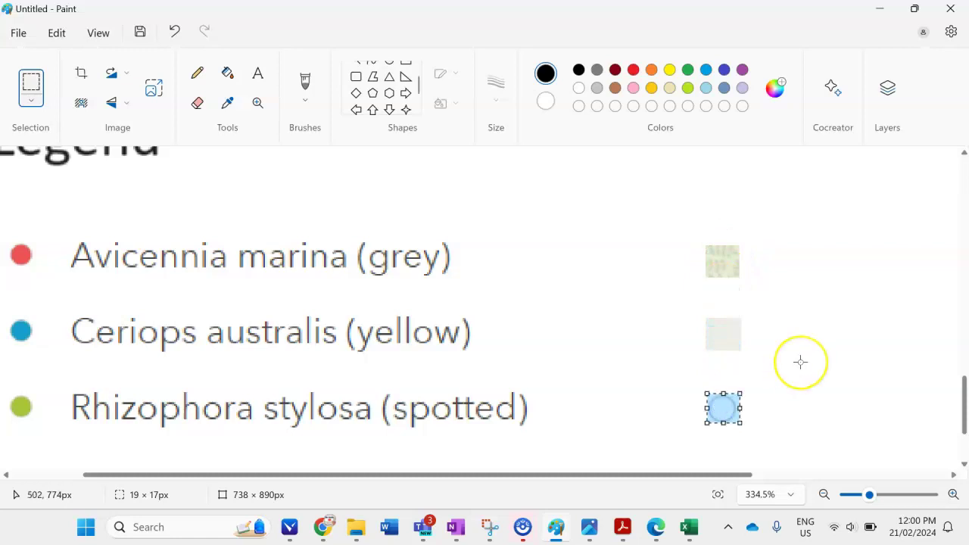
{"action": "scroll", "coordinate": [800, 361], "scroll_direction": "down", "scroll_amount": 3}
- Label the first legend swatch 'Mangrove forest' in 12-point text
{"action": "left_click", "coordinate": [646, 327]}
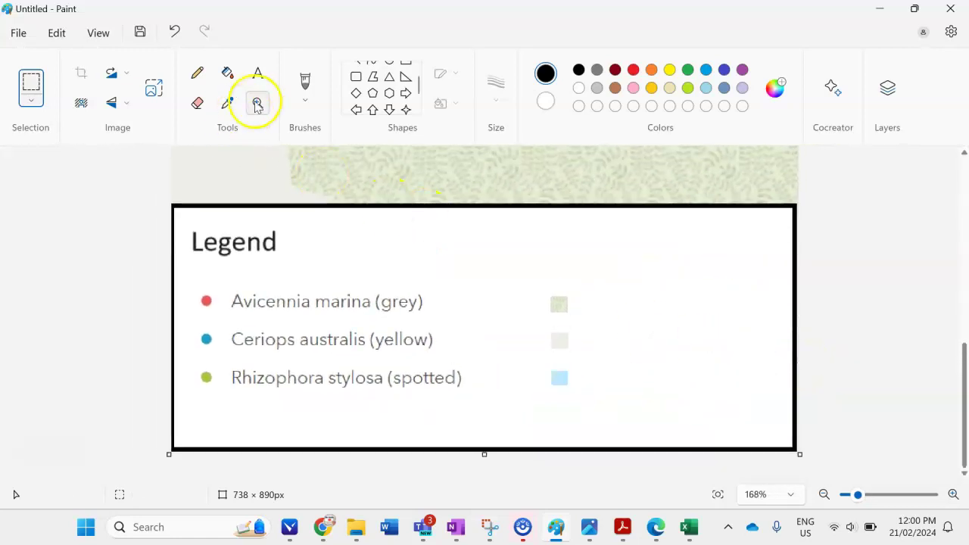
{"action": "left_click", "coordinate": [257, 72]}
{"action": "left_click", "coordinate": [401, 165]}
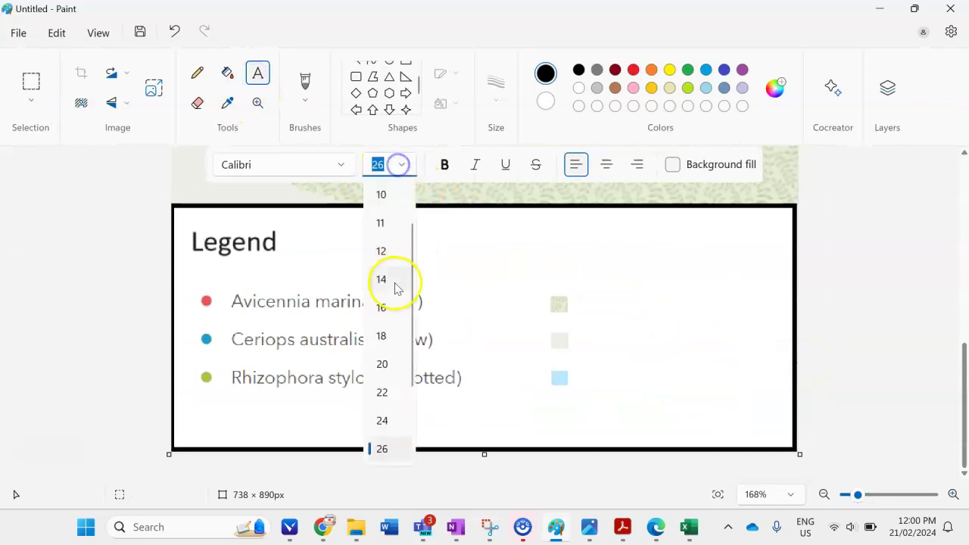
{"action": "left_click", "coordinate": [386, 333]}
{"action": "left_click", "coordinate": [592, 302]}
{"action": "left_click_drag", "start_coordinate": [593, 302], "coordinate": [747, 320]}
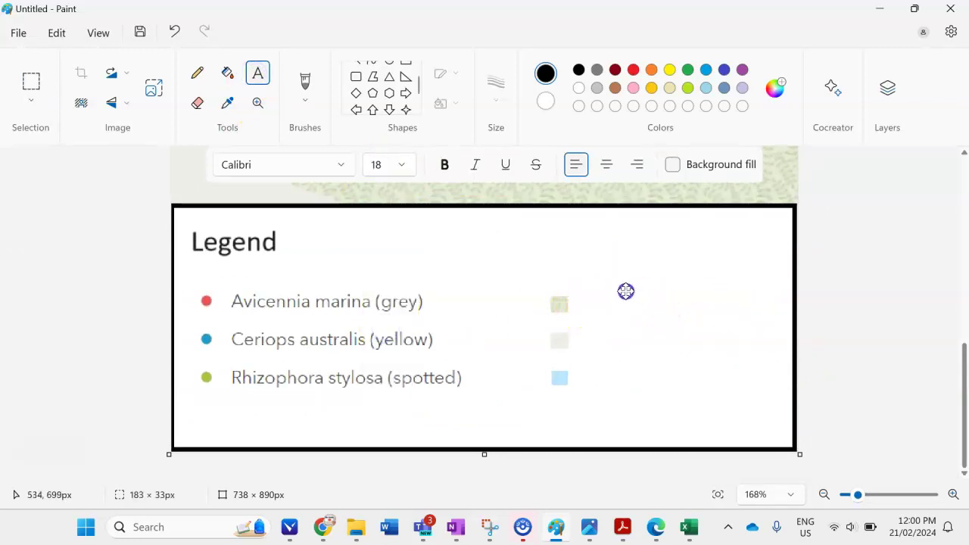
{"action": "type", "text": "Mangrove"}
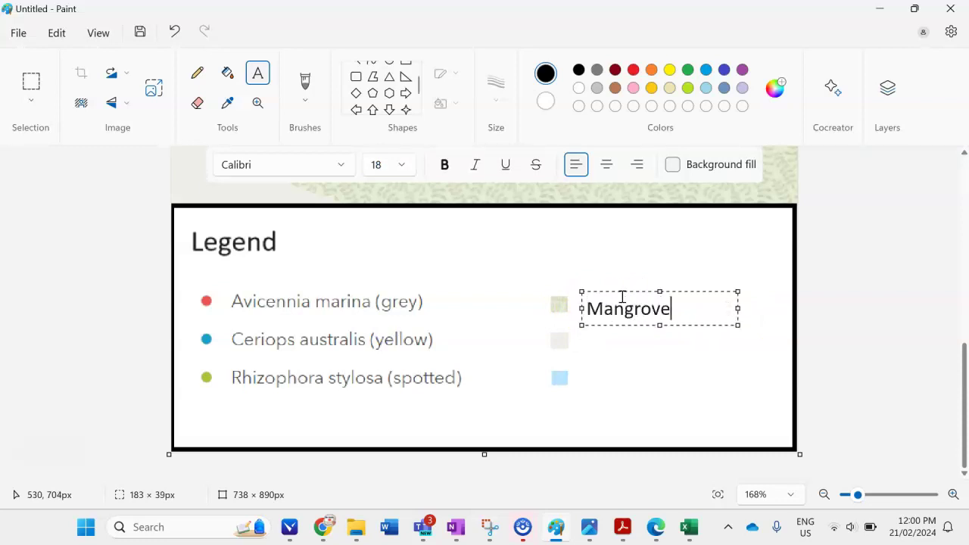
{"action": "left_click_drag", "start_coordinate": [684, 308], "coordinate": [567, 305]}
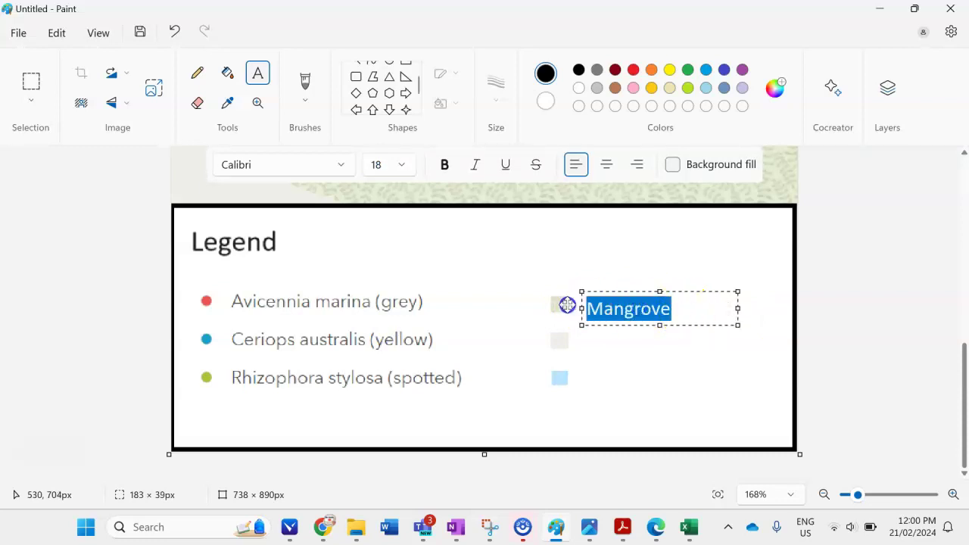
{"action": "left_click", "coordinate": [395, 167]}
{"action": "left_click", "coordinate": [380, 247]}
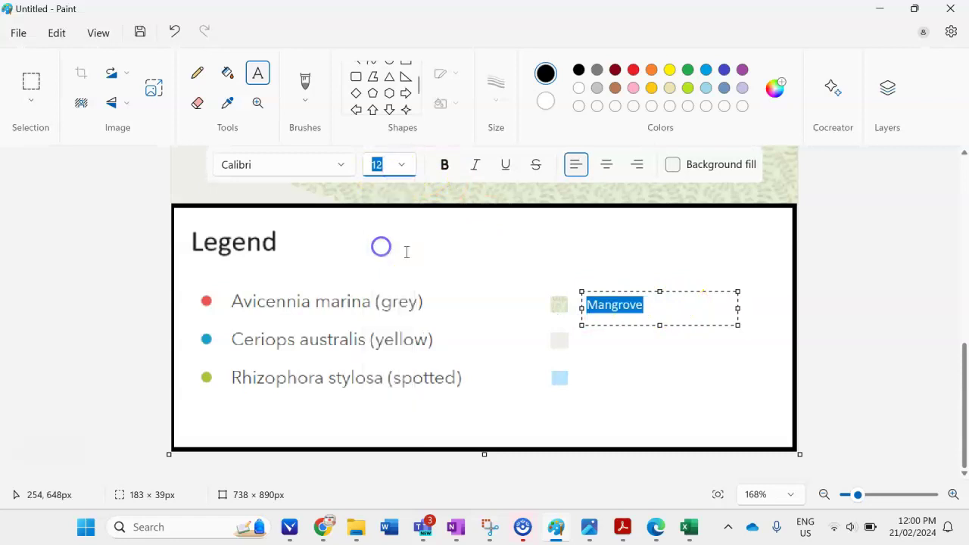
{"action": "left_click", "coordinate": [638, 303]}
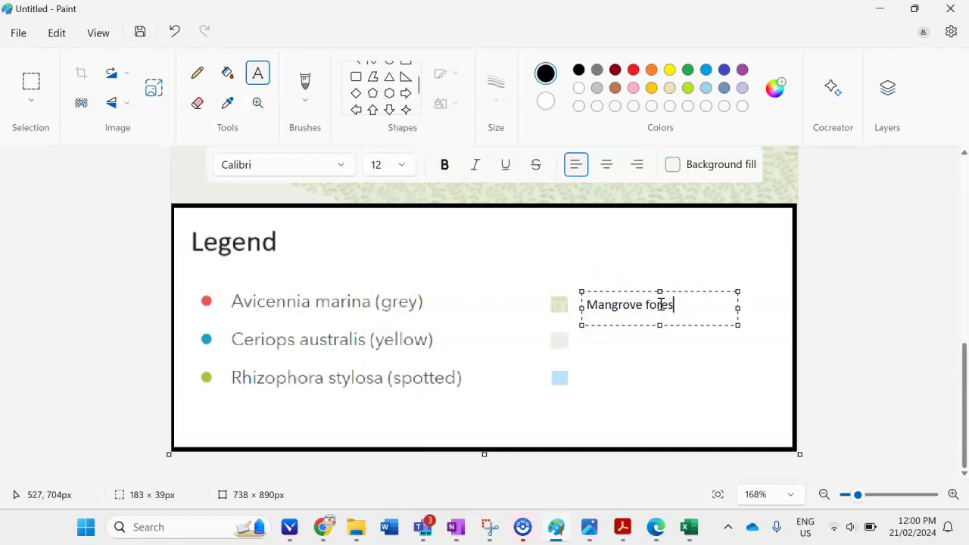
{"action": "type", "text": "forest"}
{"action": "left_click", "coordinate": [627, 336]}
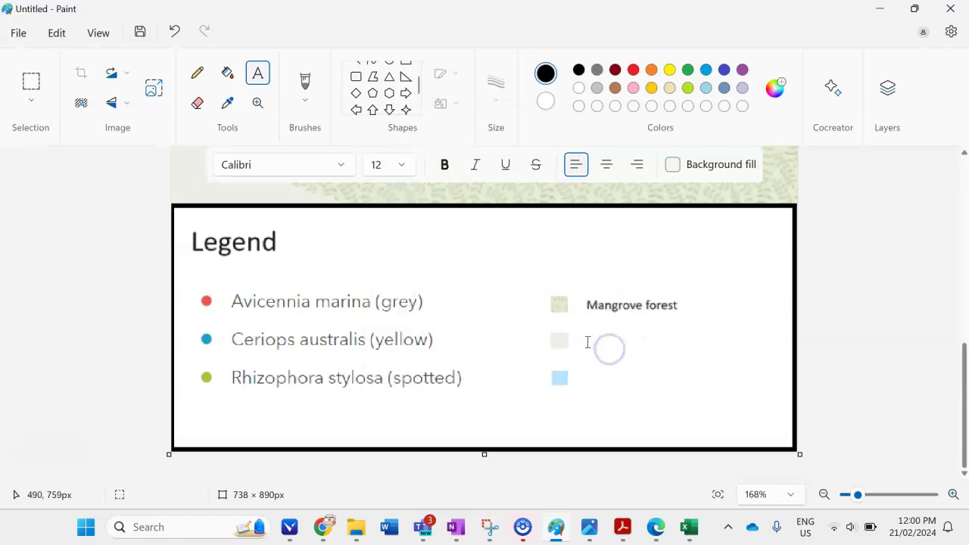
- Add 'Urban land cover' and 'Port of Brisbane waterway' labels beside the grey and blue swatches
{"action": "left_click", "coordinate": [587, 341]}
{"action": "type", "text": "Urban land cover"}
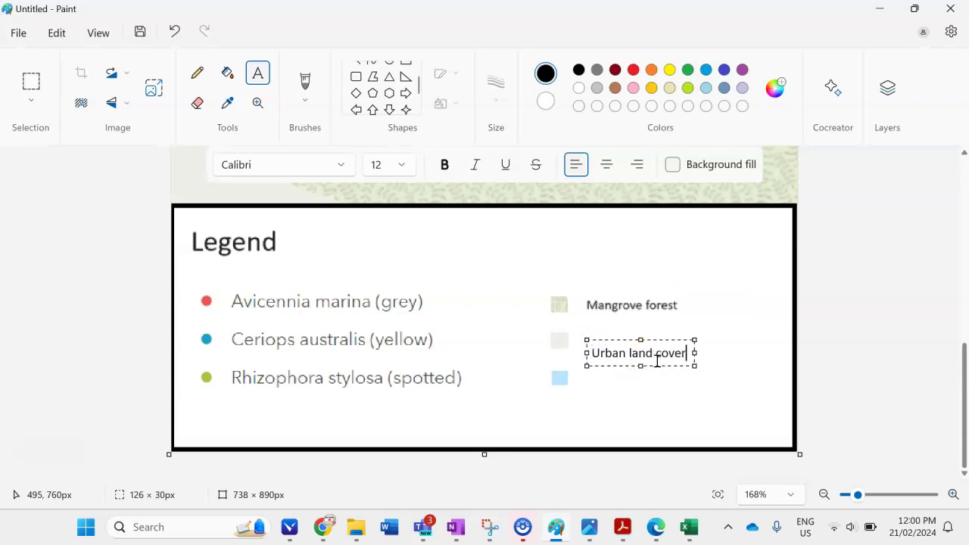
{"action": "left_click", "coordinate": [657, 361]}
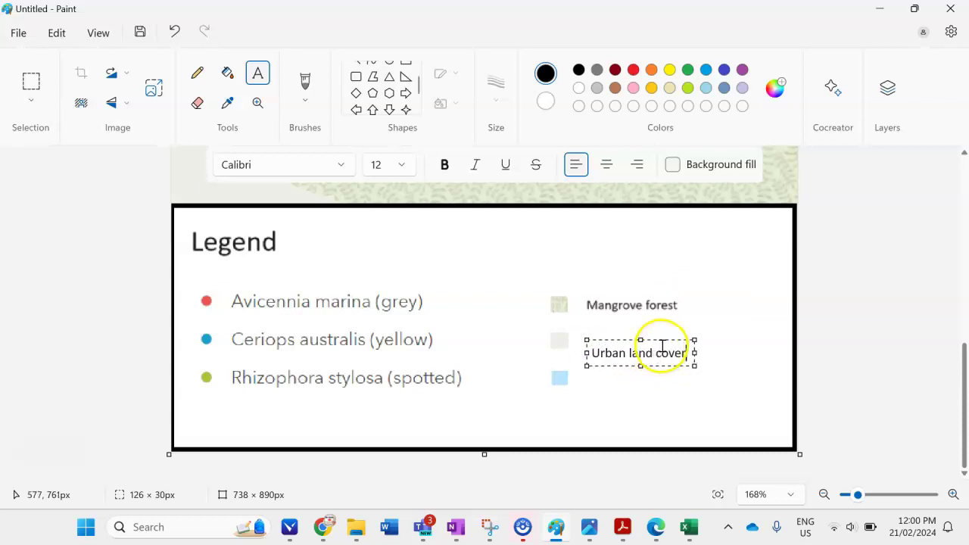
{"action": "left_click_drag", "start_coordinate": [662, 341], "coordinate": [657, 330]}
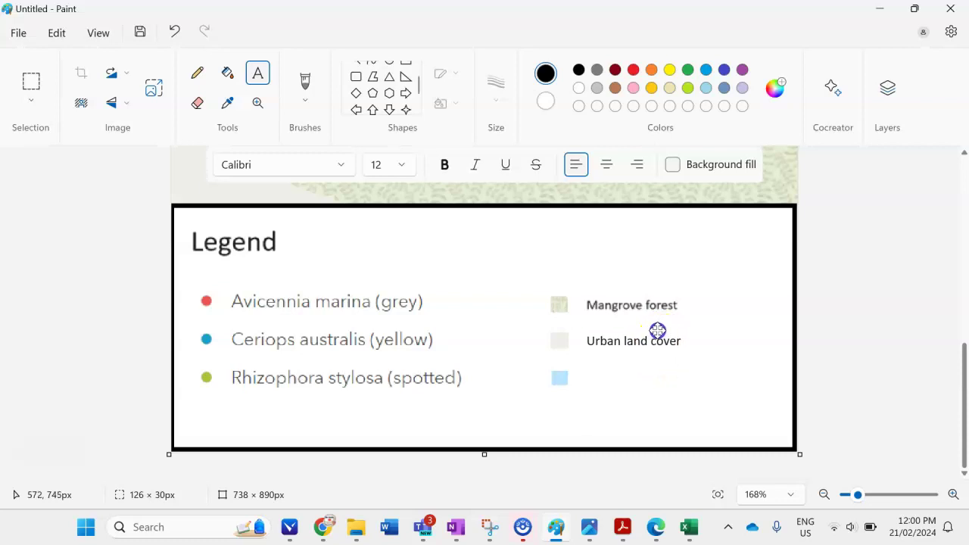
{"action": "left_click", "coordinate": [659, 387]}
{"action": "left_click", "coordinate": [603, 377]}
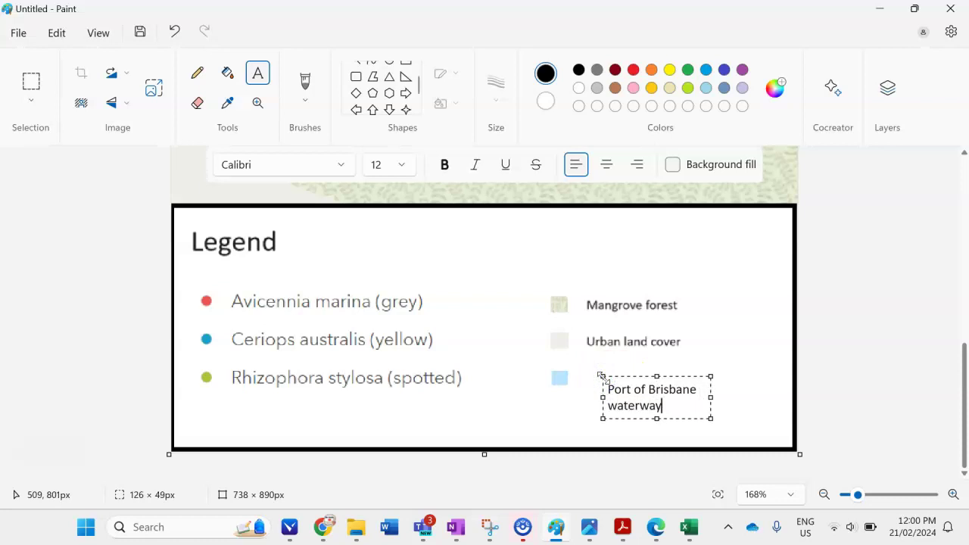
{"action": "left_click_drag", "start_coordinate": [672, 373], "coordinate": [745, 391]}
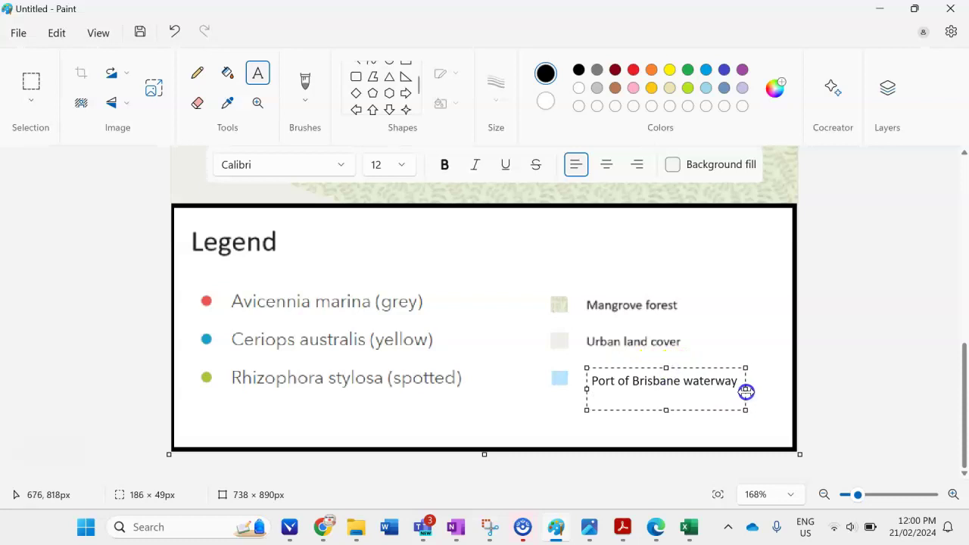
{"action": "left_click", "coordinate": [552, 413]}
{"action": "scroll", "coordinate": [640, 342], "scroll_direction": "up", "scroll_amount": 2}
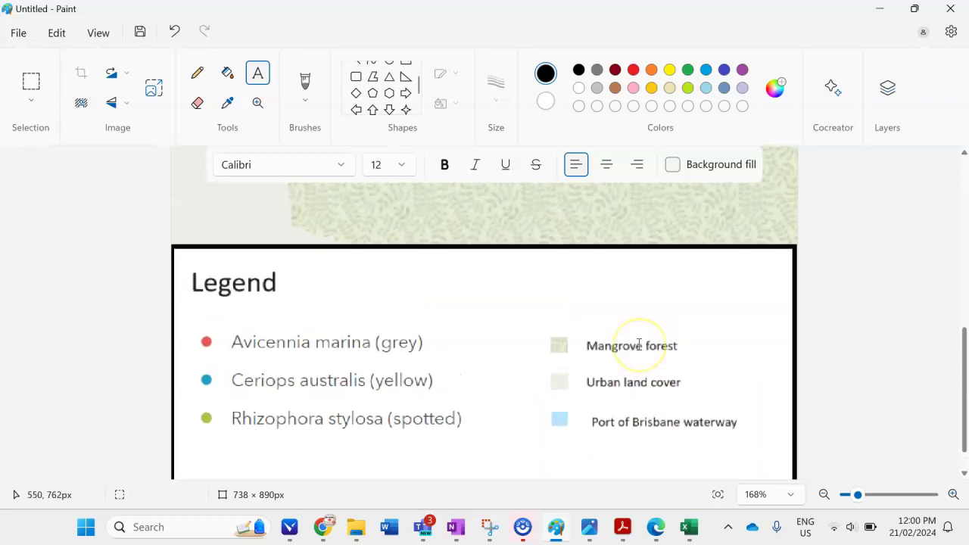
- Scroll through the finished map and legend, then bring the ArcGIS My Map window forward
{"action": "scroll", "coordinate": [639, 345], "scroll_direction": "down", "scroll_amount": 3, "text": "ctrl"}
{"action": "scroll", "coordinate": [639, 344], "scroll_direction": "up", "scroll_amount": 2}
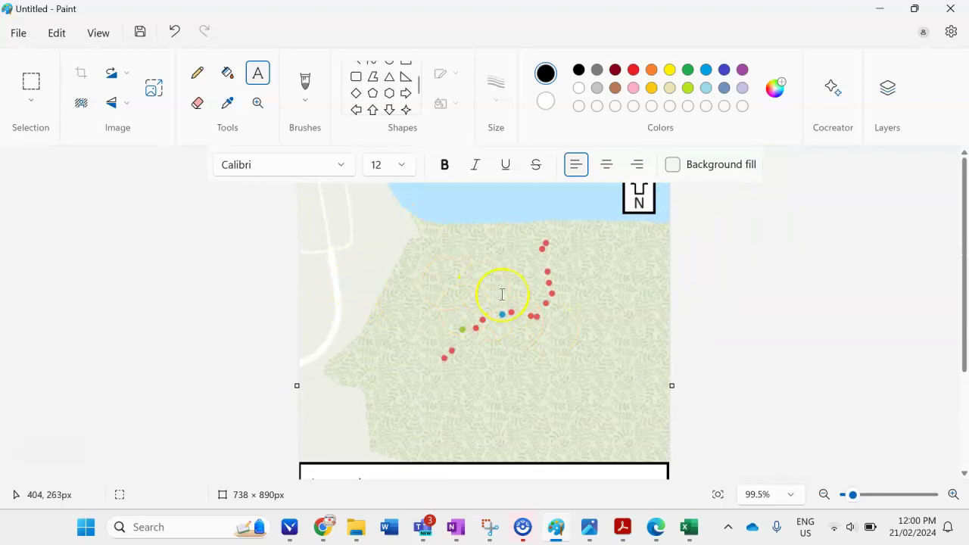
{"action": "scroll", "coordinate": [501, 289], "scroll_direction": "down", "scroll_amount": 1}
{"action": "scroll", "coordinate": [501, 289], "scroll_direction": "up", "scroll_amount": 1}
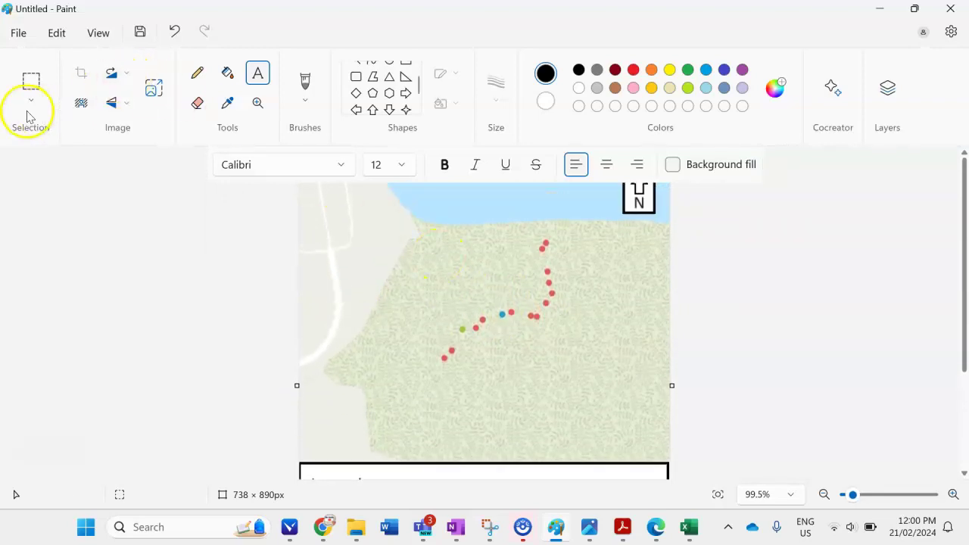
{"action": "scroll", "coordinate": [446, 263], "scroll_direction": "down", "scroll_amount": 2}
{"action": "scroll", "coordinate": [446, 263], "scroll_direction": "up", "scroll_amount": 2}
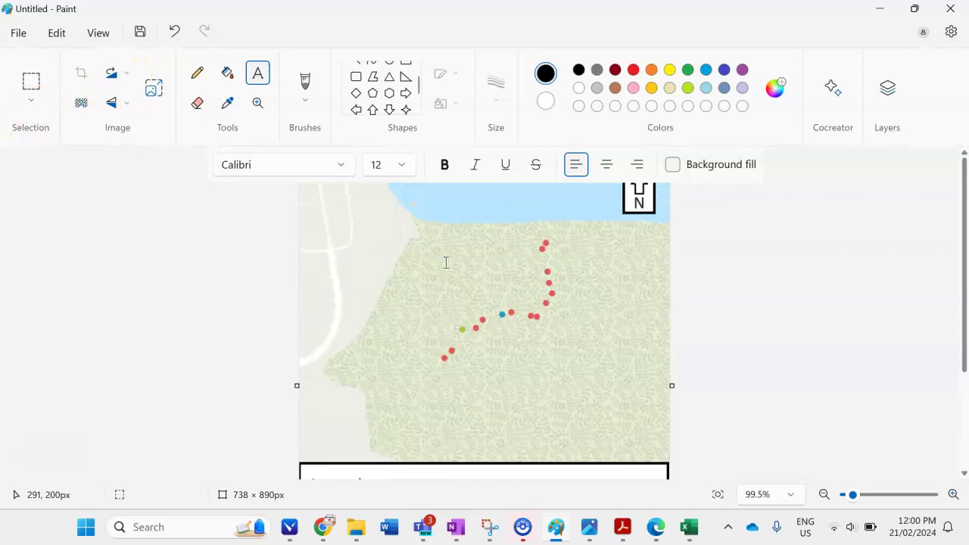
{"action": "scroll", "coordinate": [446, 262], "scroll_direction": "down", "scroll_amount": 1}
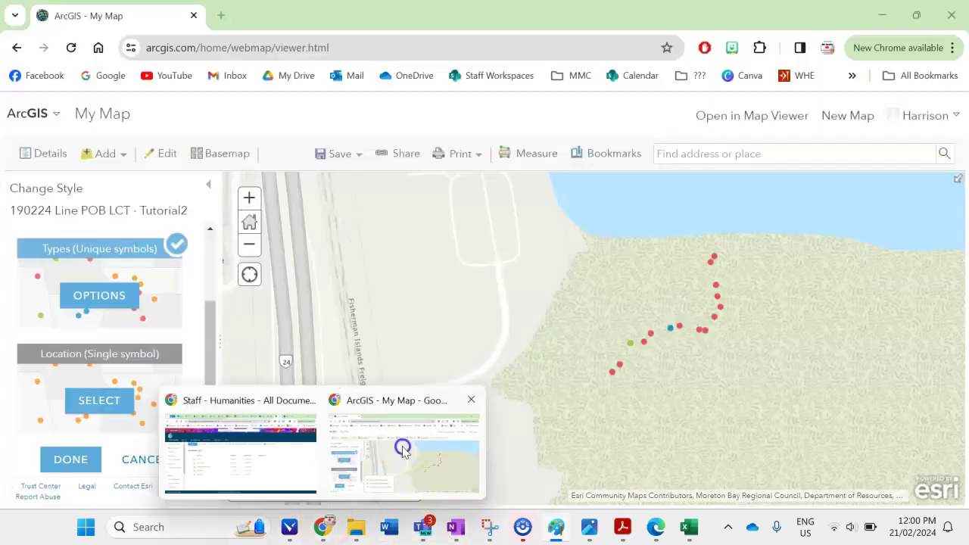
{"action": "left_click", "coordinate": [402, 447]}
- Close the Change Style pane, recentre the map, and snip its 0–30–60 m scale bar
{"action": "left_click", "coordinate": [150, 457]}
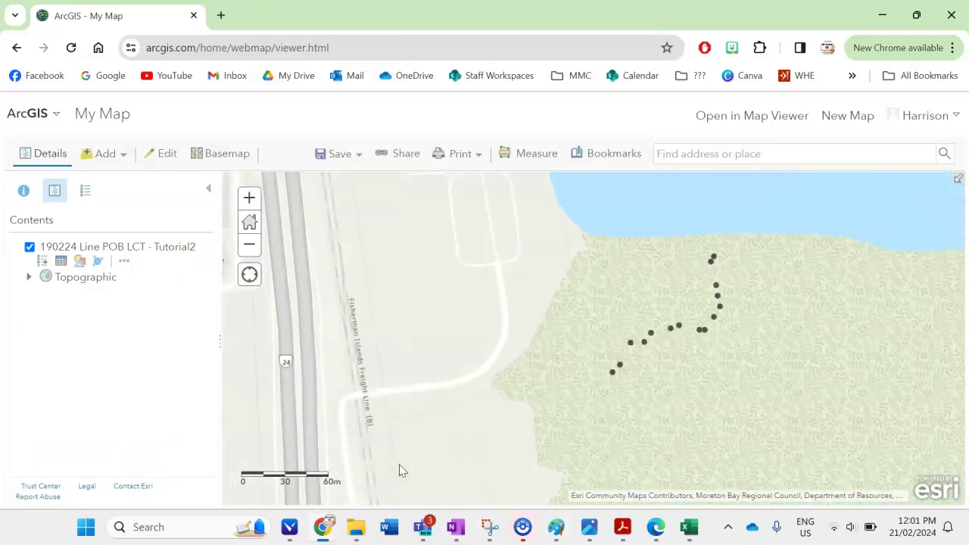
{"action": "left_click_drag", "start_coordinate": [547, 414], "coordinate": [267, 399]}
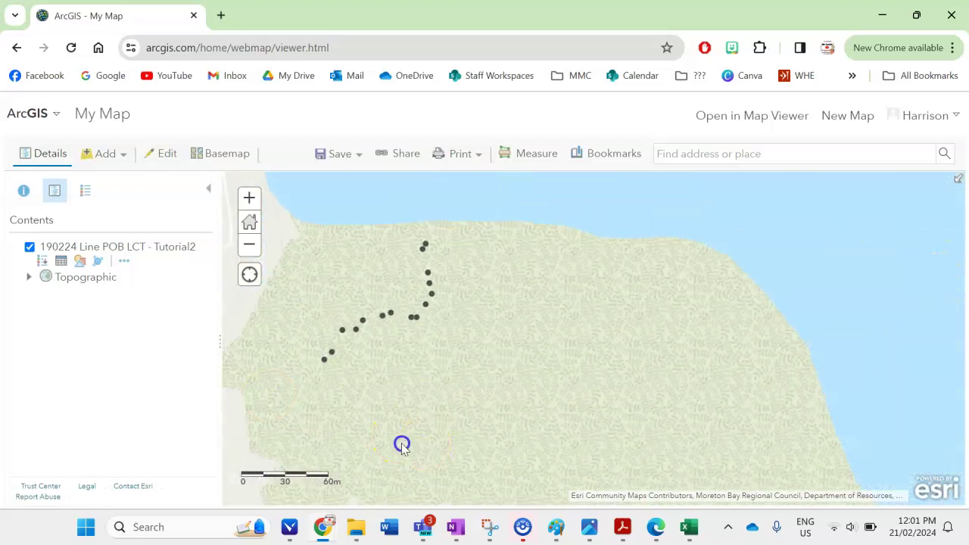
{"action": "left_click_drag", "start_coordinate": [401, 446], "coordinate": [324, 466]}
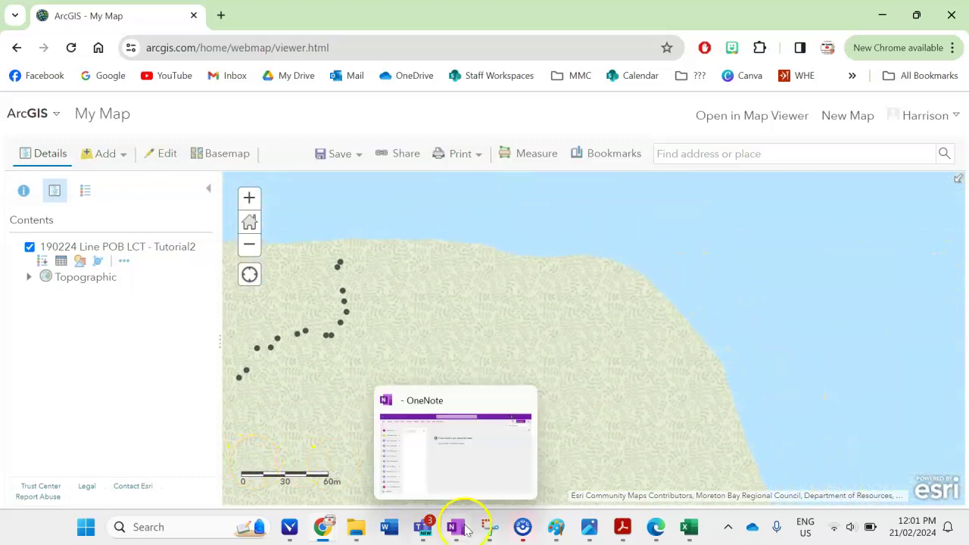
{"action": "left_click", "coordinate": [489, 527]}
{"action": "left_click", "coordinate": [303, 77]}
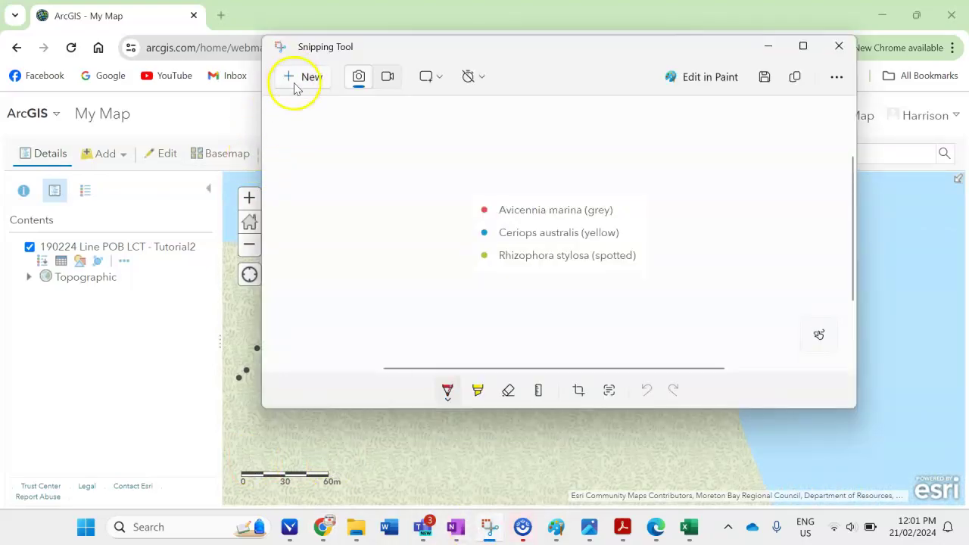
{"action": "left_click_drag", "start_coordinate": [235, 464], "coordinate": [337, 488]}
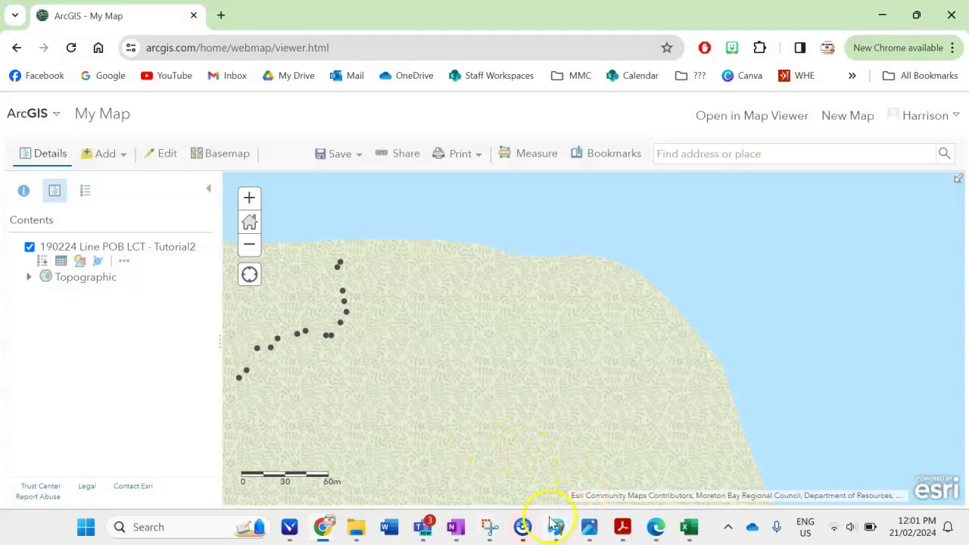
{"action": "left_click", "coordinate": [515, 442]}
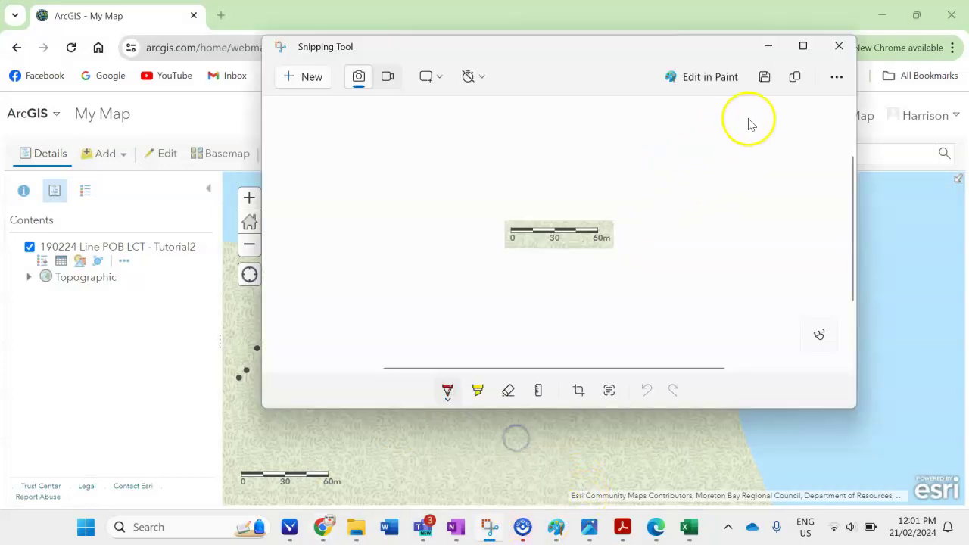
- Paste the 0–30–60 m scale bar at the map's lower right above the legend, then select the whole figure
{"action": "left_click", "coordinate": [556, 528]}
{"action": "scroll", "coordinate": [575, 310], "scroll_direction": "down", "scroll_amount": 2}
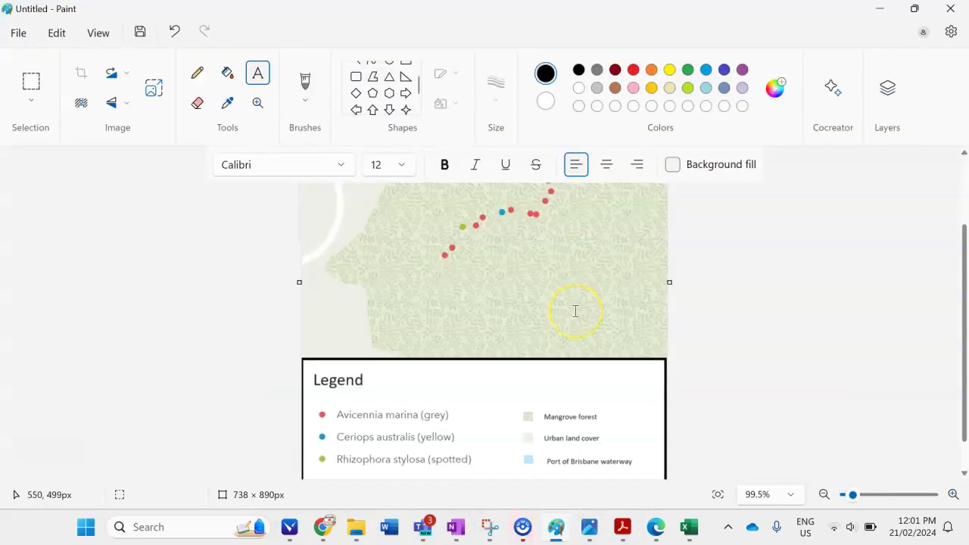
{"action": "left_click", "coordinate": [31, 80]}
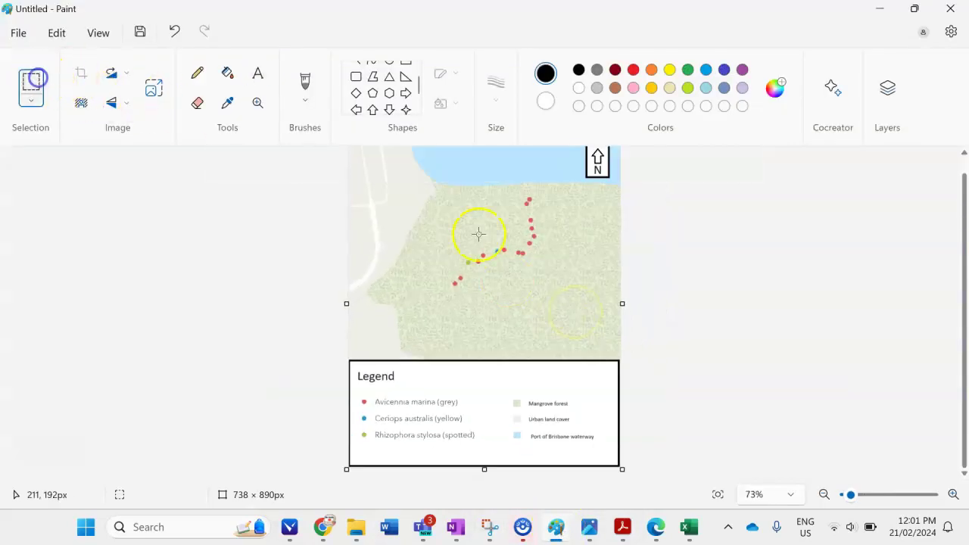
{"action": "left_click_drag", "start_coordinate": [519, 292], "coordinate": [586, 333]}
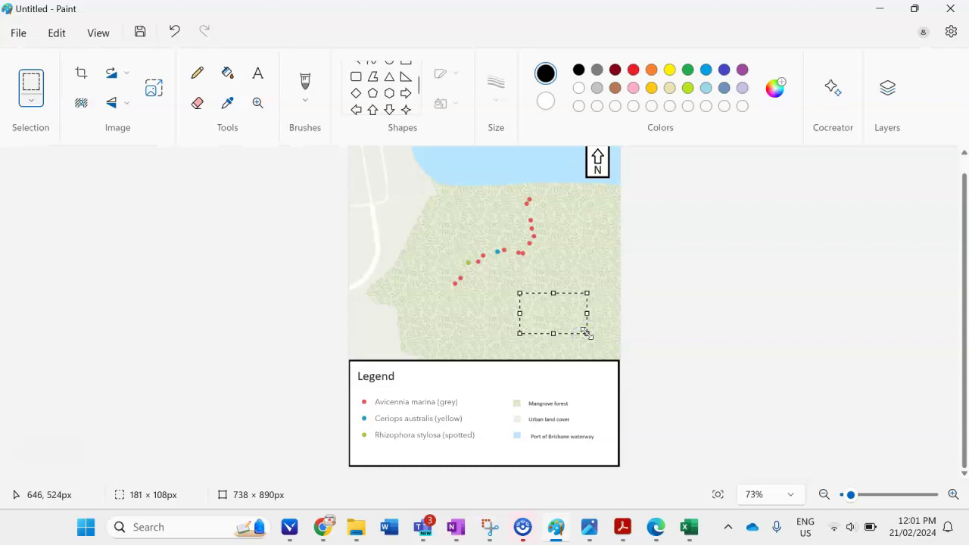
{"action": "key", "text": "ctrl+v"}
{"action": "left_click_drag", "start_coordinate": [412, 159], "coordinate": [597, 346]}
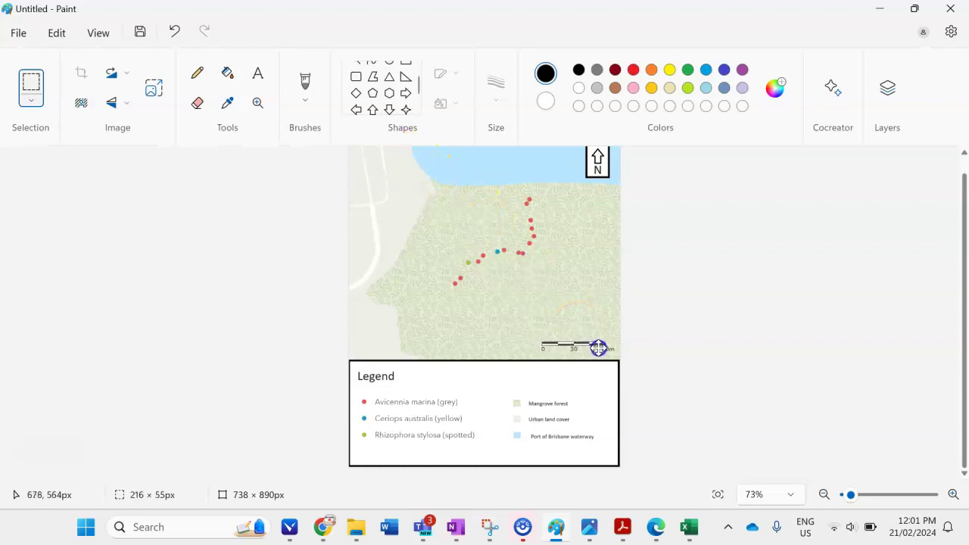
{"action": "left_click", "coordinate": [729, 389]}
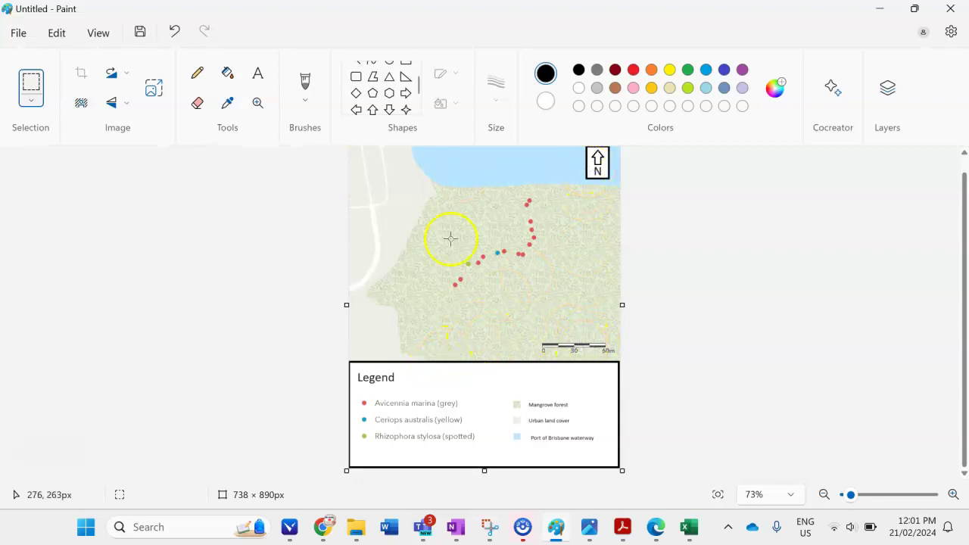
{"action": "left_click", "coordinate": [30, 99]}
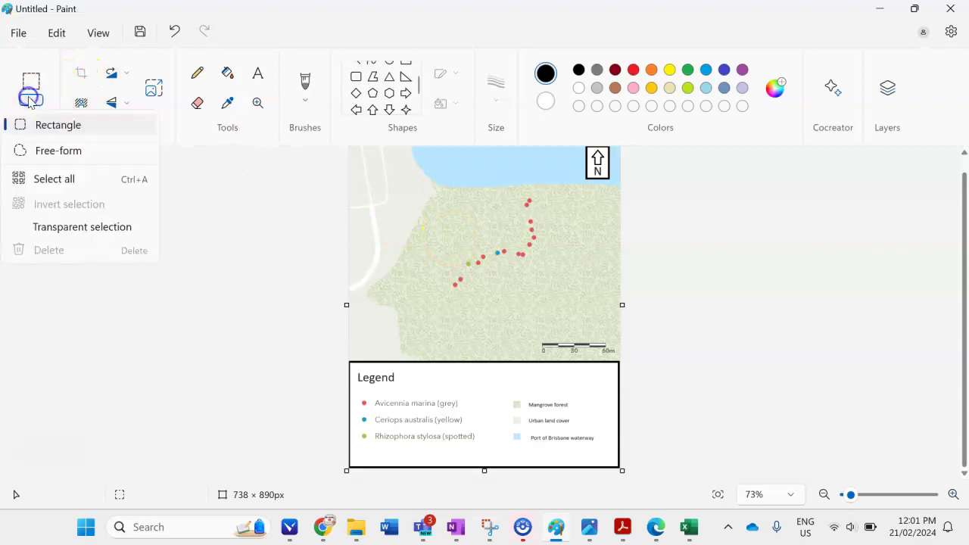
{"action": "left_click", "coordinate": [52, 180]}
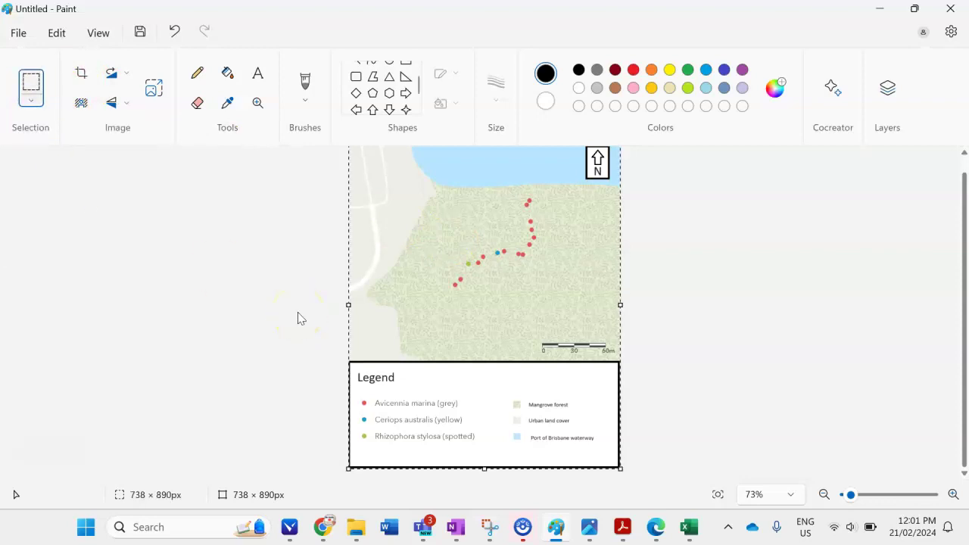
- Paste the composed map figure into a new blank Word document and shrink it
{"action": "left_click", "coordinate": [395, 526]}
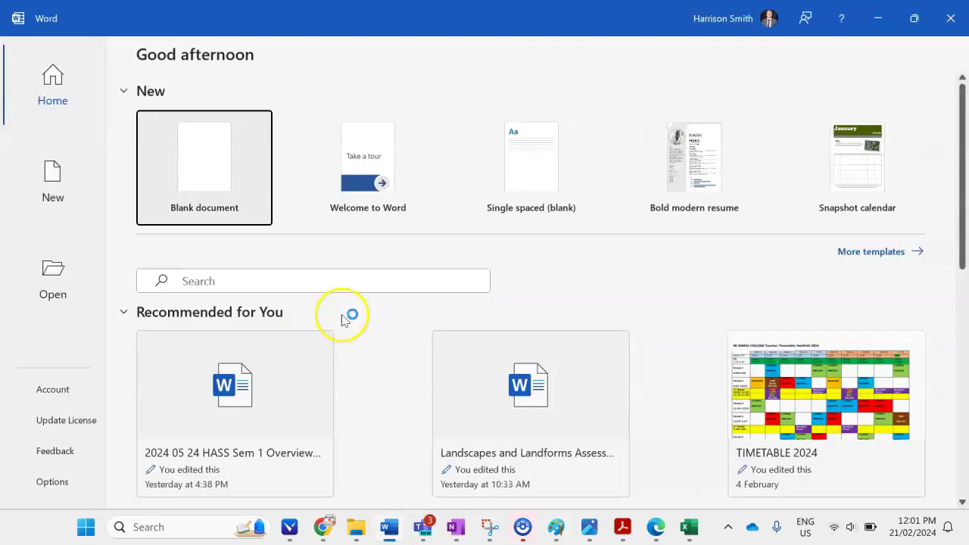
{"action": "left_click", "coordinate": [190, 167]}
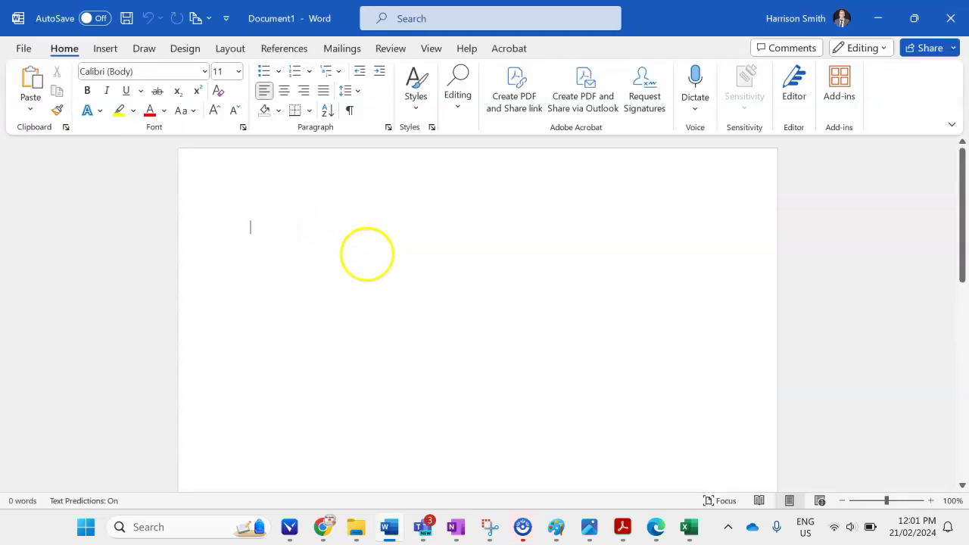
{"action": "key", "text": "ctrl+v"}
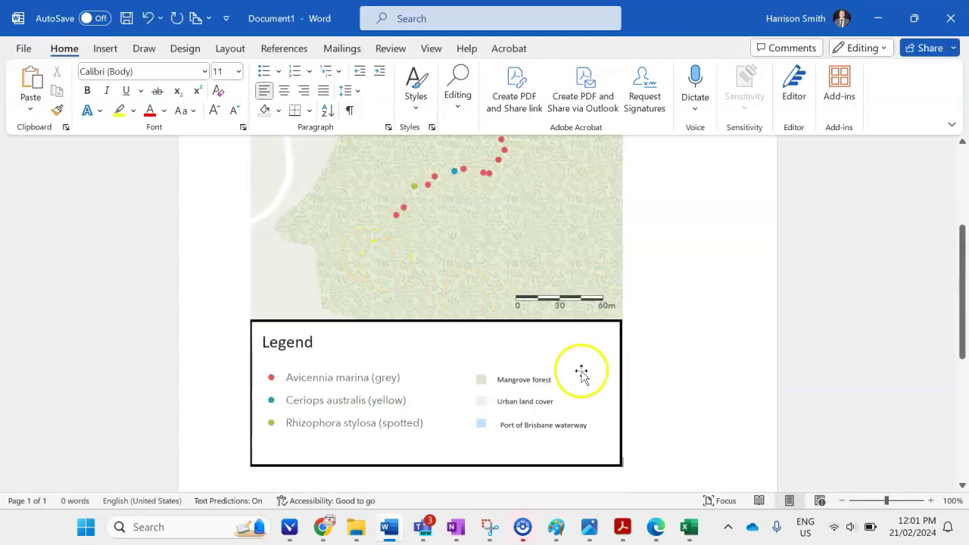
{"action": "left_click", "coordinate": [579, 372]}
{"action": "left_click_drag", "start_coordinate": [622, 461], "coordinate": [526, 332]}
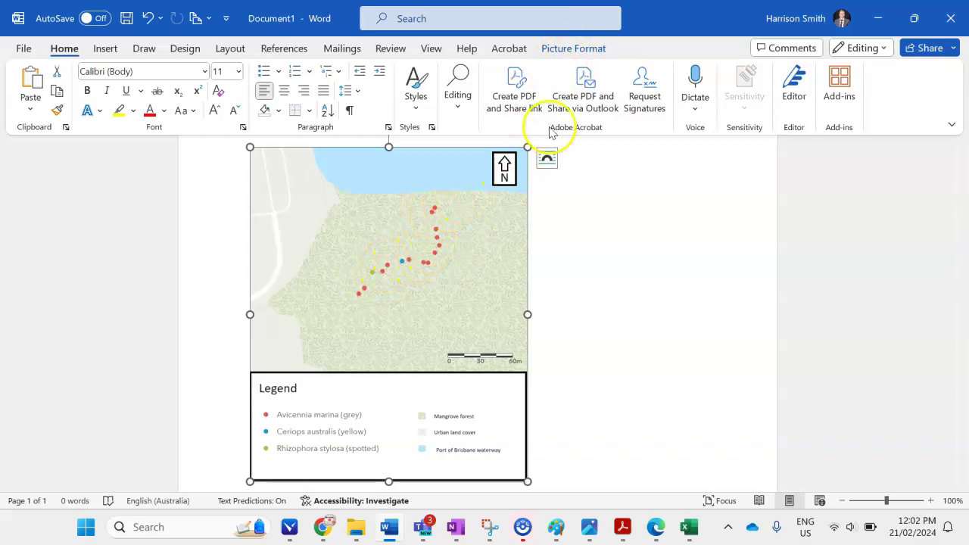
- Give the map picture a black picture border
{"action": "left_click", "coordinate": [575, 48]}
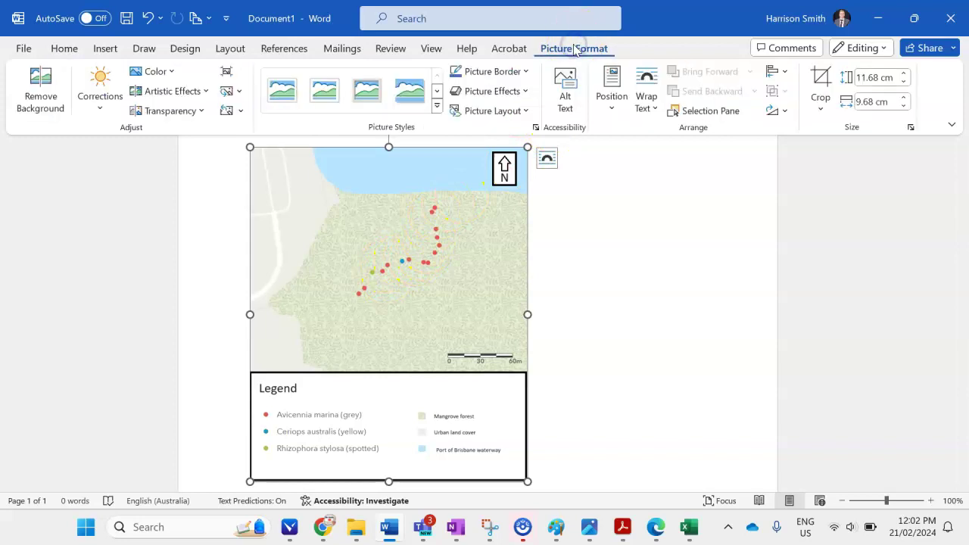
{"action": "left_click", "coordinate": [523, 71]}
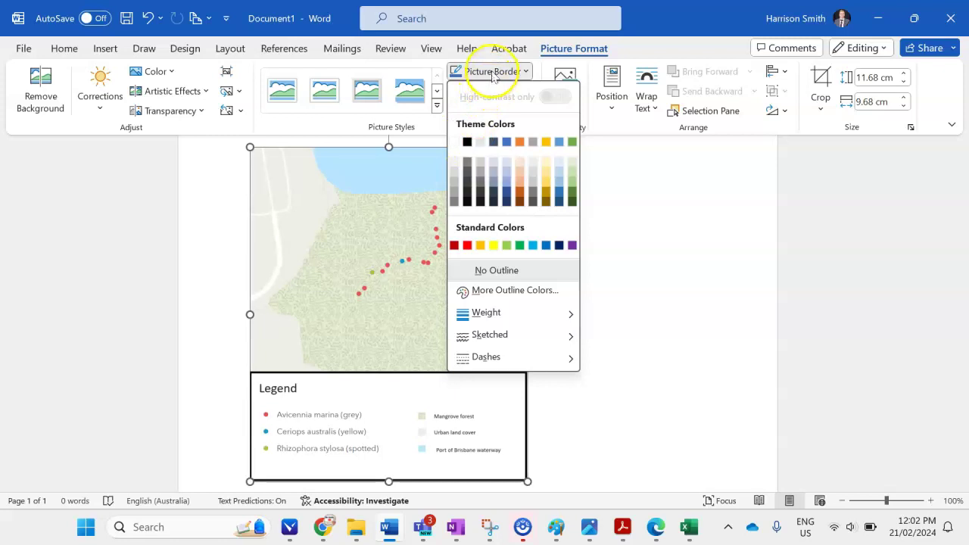
{"action": "left_click", "coordinate": [467, 141]}
{"action": "scroll", "coordinate": [618, 335], "scroll_direction": "down", "scroll_amount": 2}
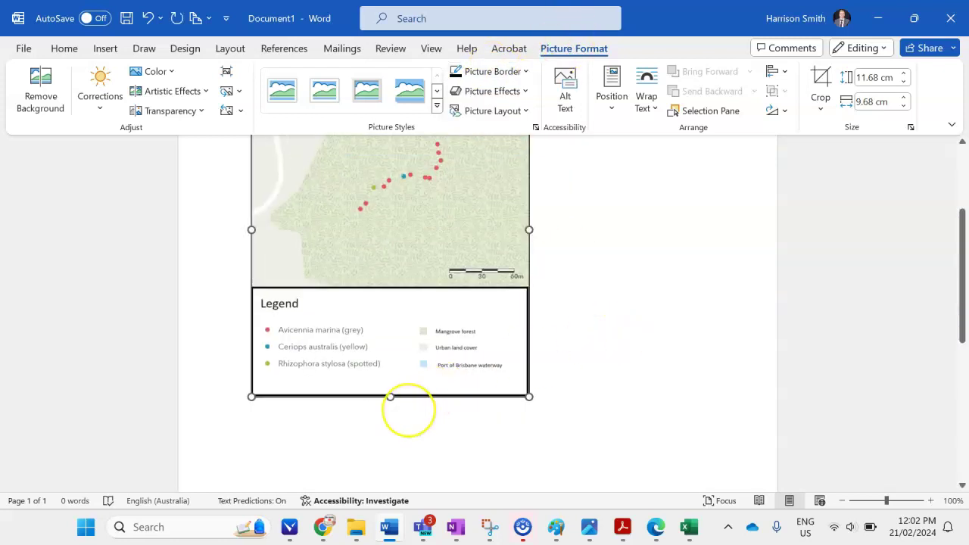
{"action": "left_click", "coordinate": [553, 384]}
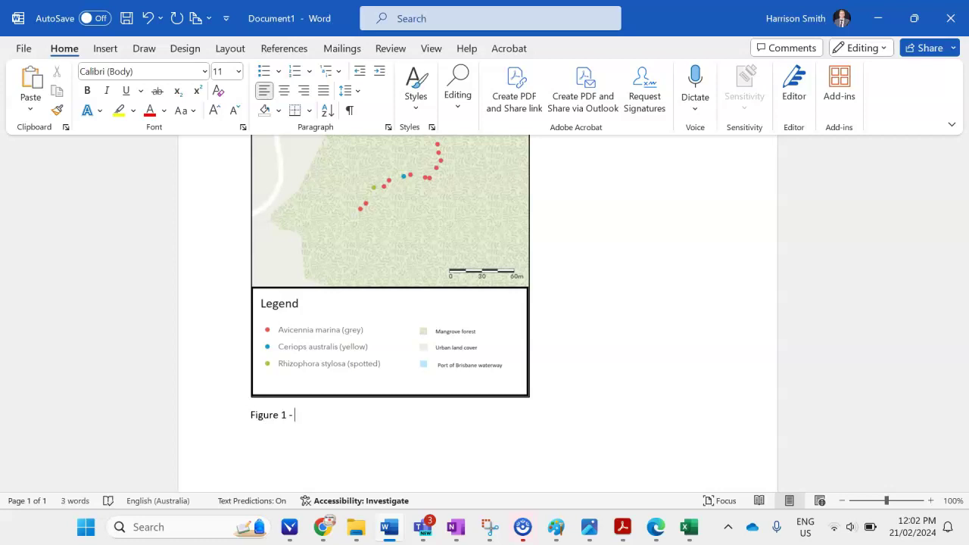
- Write the Figure 1 caption on spatial distribution of mangrove species at data collection site 1, plus a source line
{"action": "type", "text": "Source: Smith)"}
{"action": "left_click", "coordinate": [324, 417]}
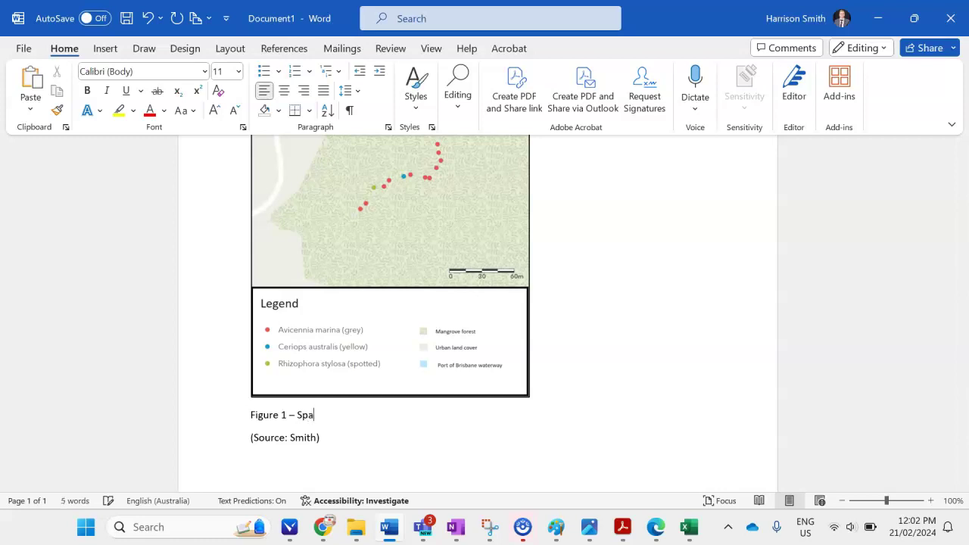
{"action": "type", "text": "Spatial distribution of mangrove species"}
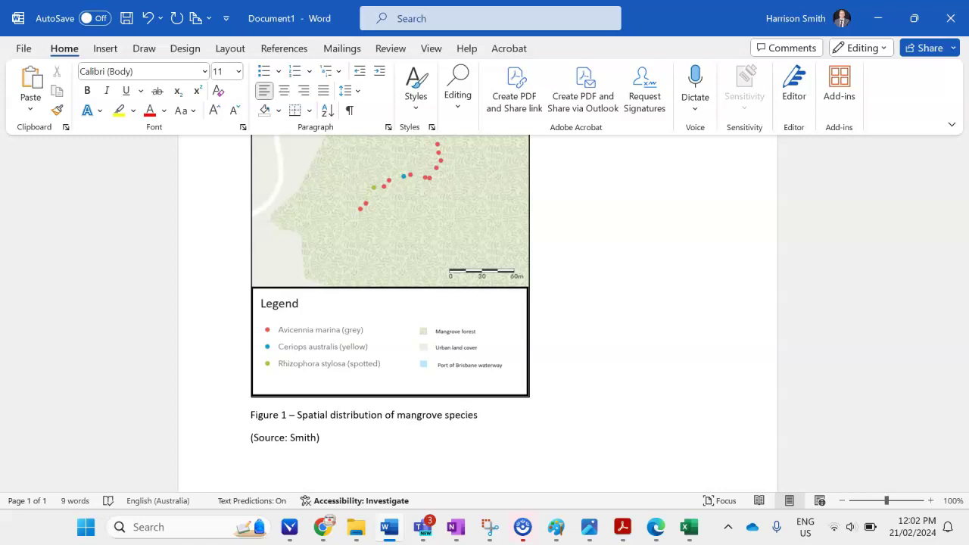
{"action": "type", "text": "data collectio"}
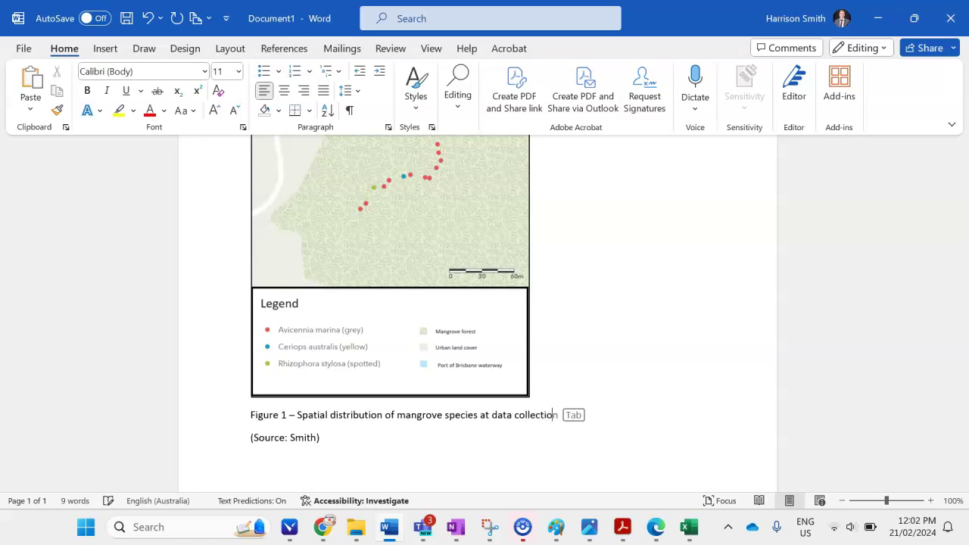
{"action": "type", "text": "n site 1"}
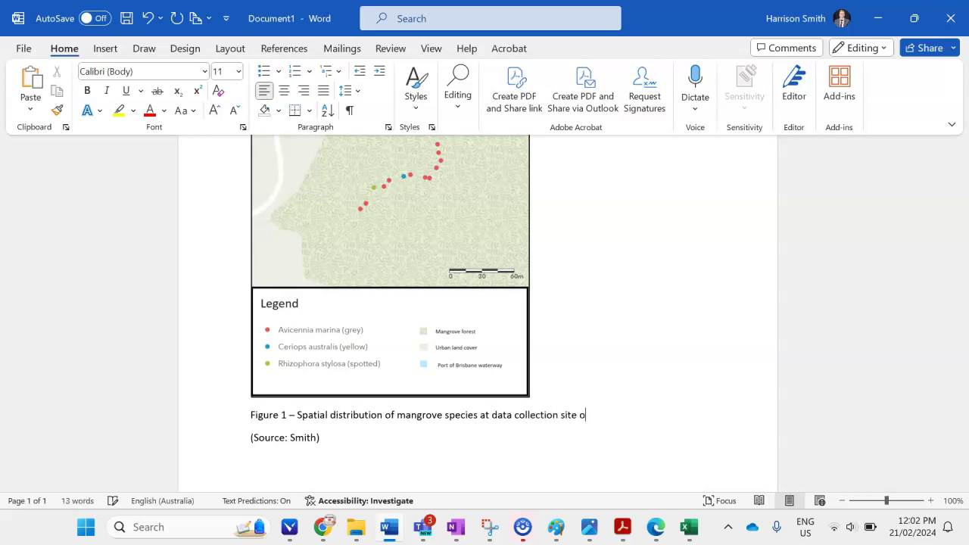
- Remove the space after paragraphs for the picture, caption and source line
{"action": "left_click_drag", "start_coordinate": [406, 446], "coordinate": [268, 330]}
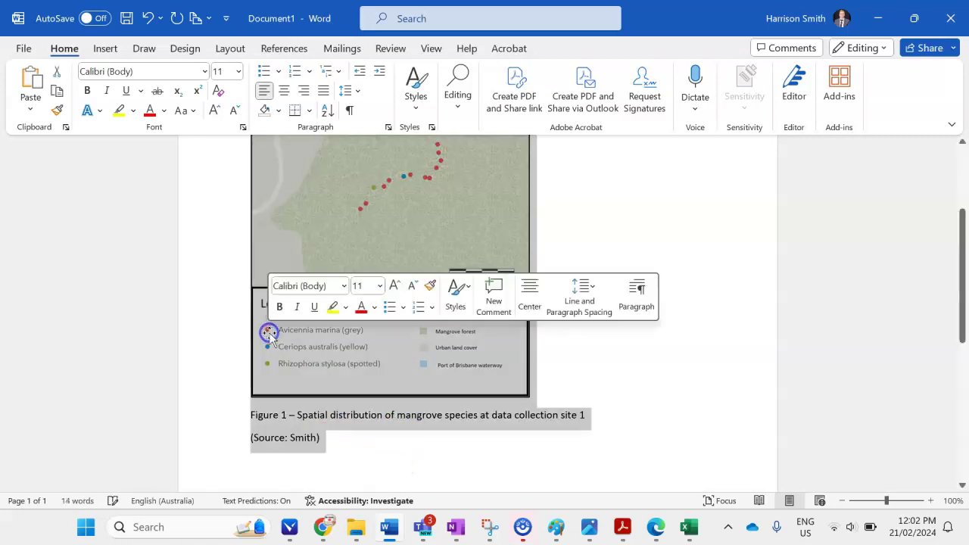
{"action": "left_click", "coordinate": [348, 91]}
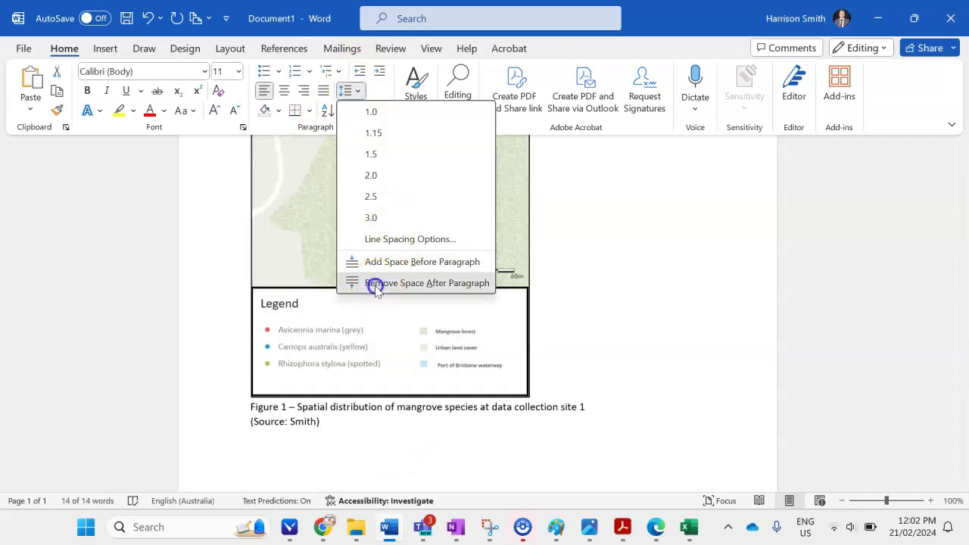
{"action": "left_click", "coordinate": [374, 282]}
{"action": "left_click", "coordinate": [399, 422]}
{"action": "scroll", "coordinate": [394, 423], "scroll_direction": "up", "scroll_amount": 3}
{"action": "scroll", "coordinate": [394, 423], "scroll_direction": "down", "scroll_amount": 2}
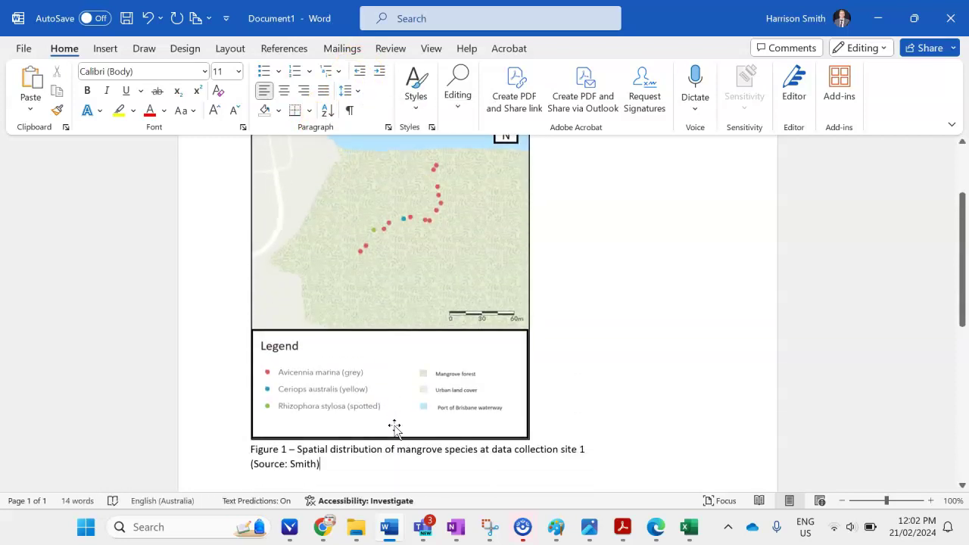
{"action": "scroll", "coordinate": [394, 428], "scroll_direction": "up", "scroll_amount": 2}
{"action": "scroll", "coordinate": [395, 428], "scroll_direction": "down", "scroll_amount": 2, "text": "ctrl"}
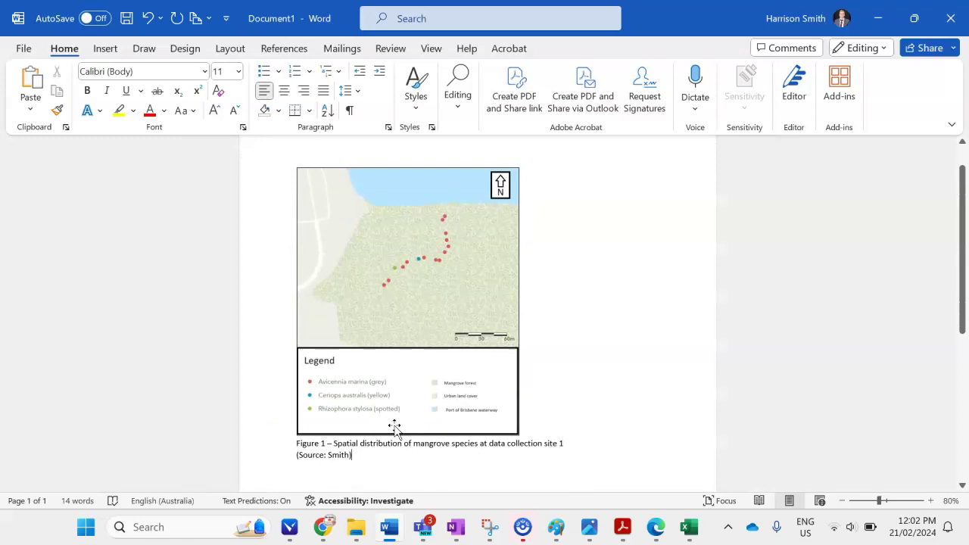
{"action": "left_click", "coordinate": [601, 376]}
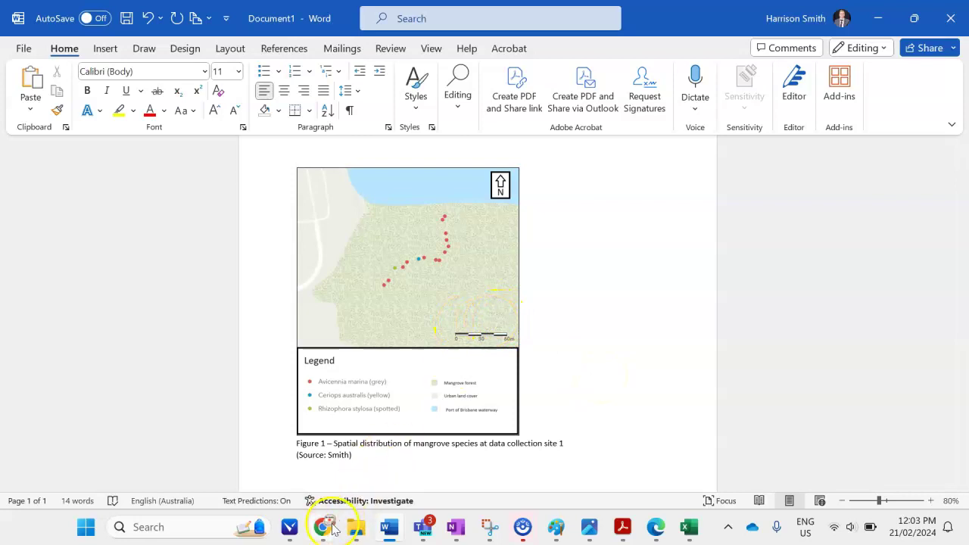
- Return to the ArcGIS map in the browser and pan to show the road west of the mangroves
{"action": "mouse_move", "coordinate": [333, 528]}
{"action": "left_click", "coordinate": [443, 461]}
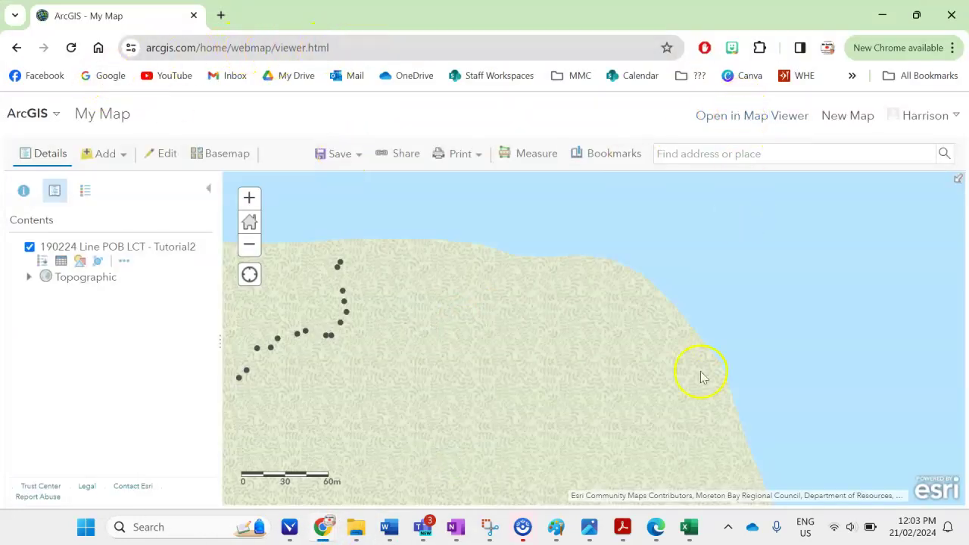
{"action": "left_click_drag", "start_coordinate": [536, 408], "coordinate": [802, 401]}
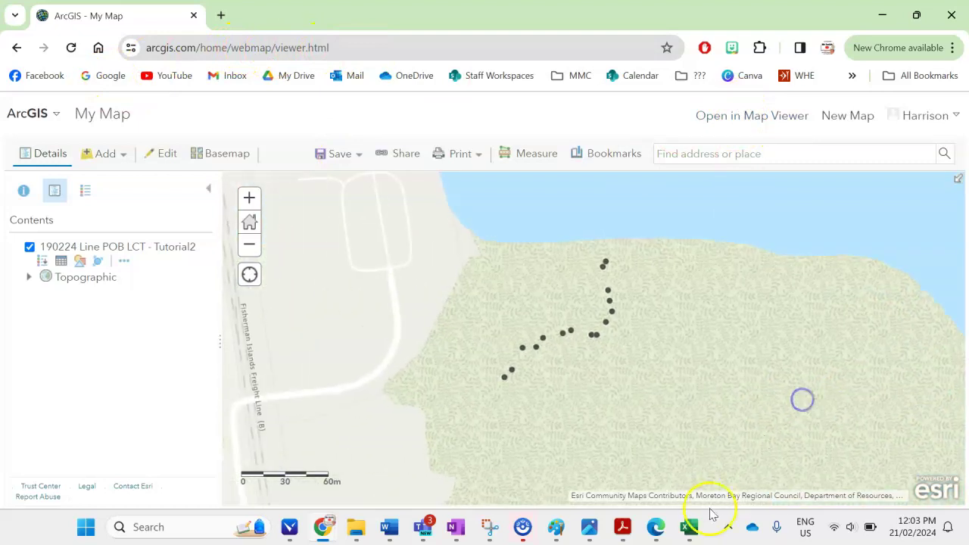
- Compare the 190224 Line POB LCT and 190224 Plot POB LCT survey workbooks
{"action": "mouse_move", "coordinate": [687, 535]}
{"action": "left_click", "coordinate": [748, 436]}
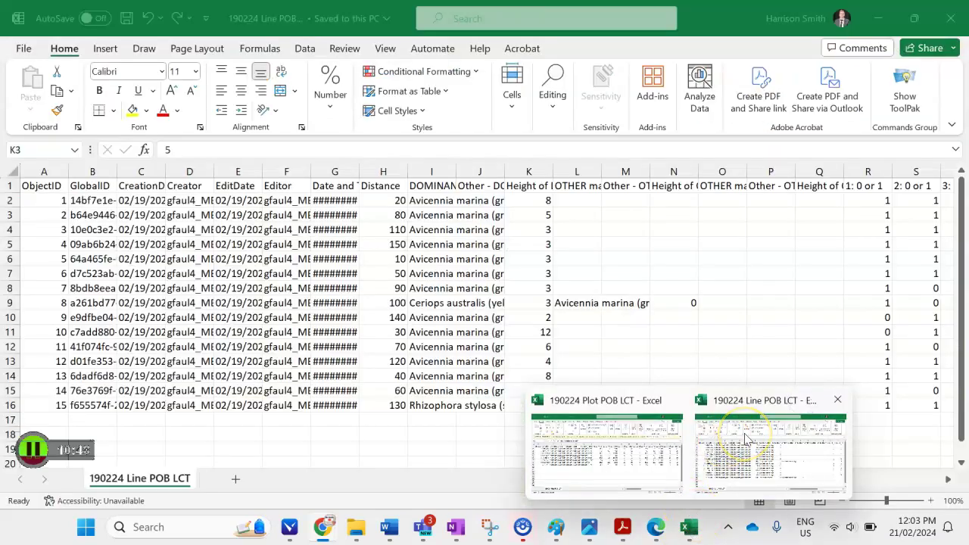
{"action": "left_click", "coordinate": [660, 439]}
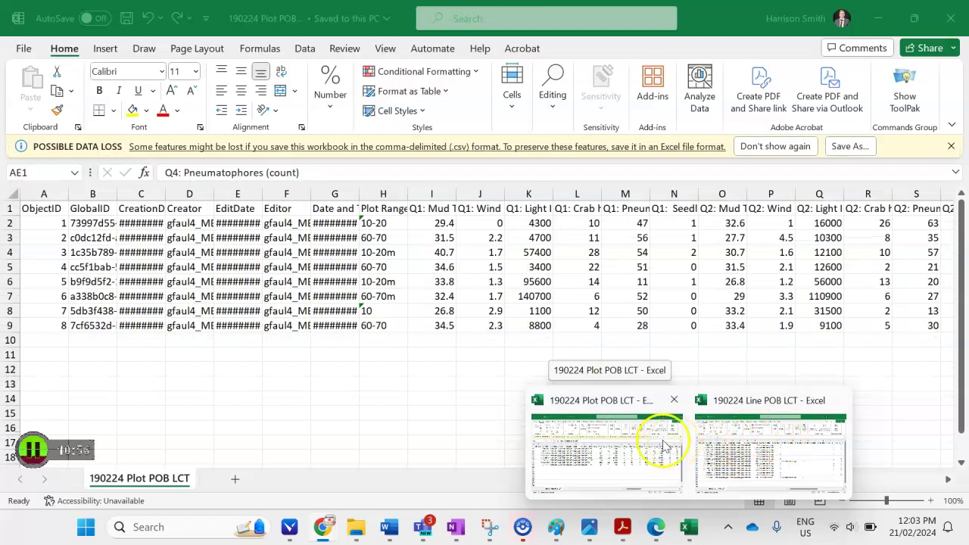
{"action": "left_click", "coordinate": [726, 442]}
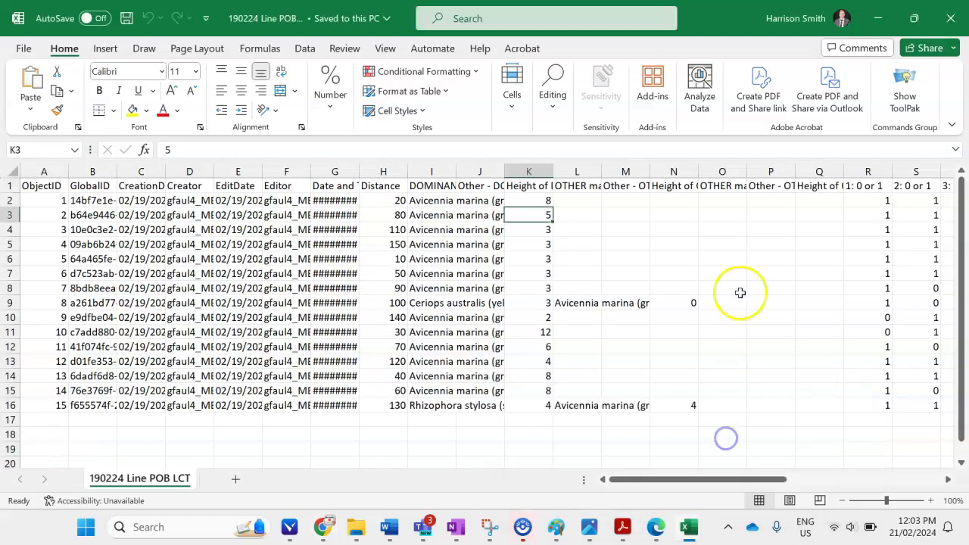
- Select the species heading cells J1 to Q2 and cell J10, then bring up the TJE guide image
{"action": "left_click", "coordinate": [800, 191]}
{"action": "left_click_drag", "start_coordinate": [800, 191], "coordinate": [434, 193]}
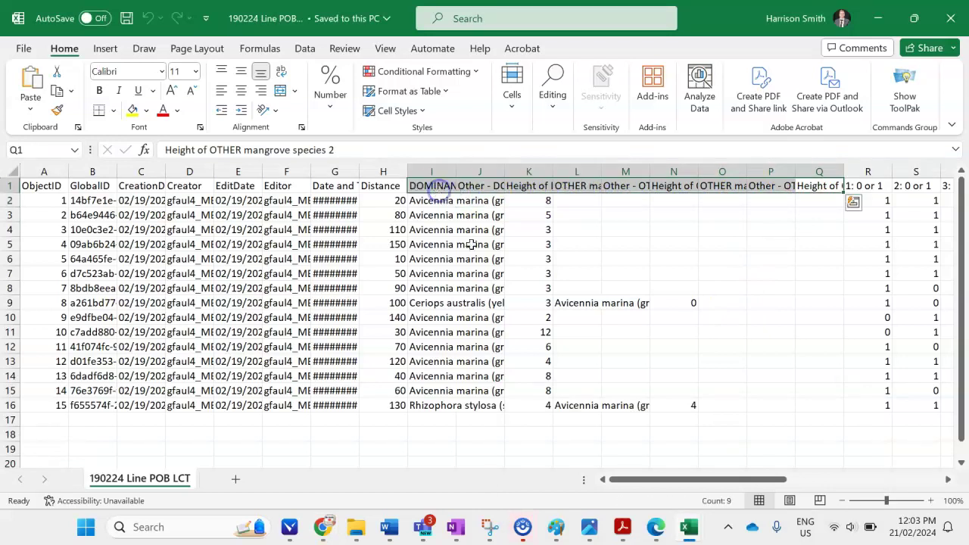
{"action": "left_click", "coordinate": [502, 313]}
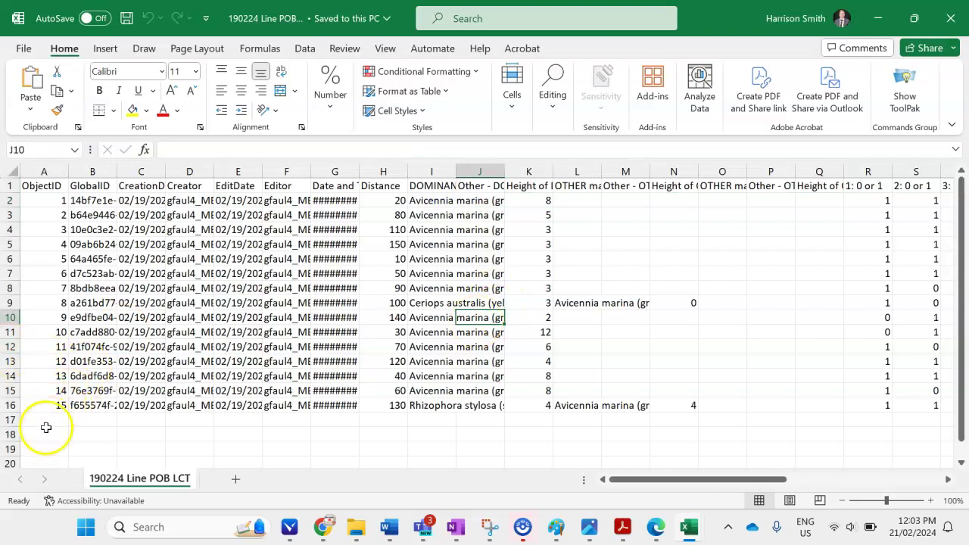
{"action": "key", "text": "alt+Tab"}
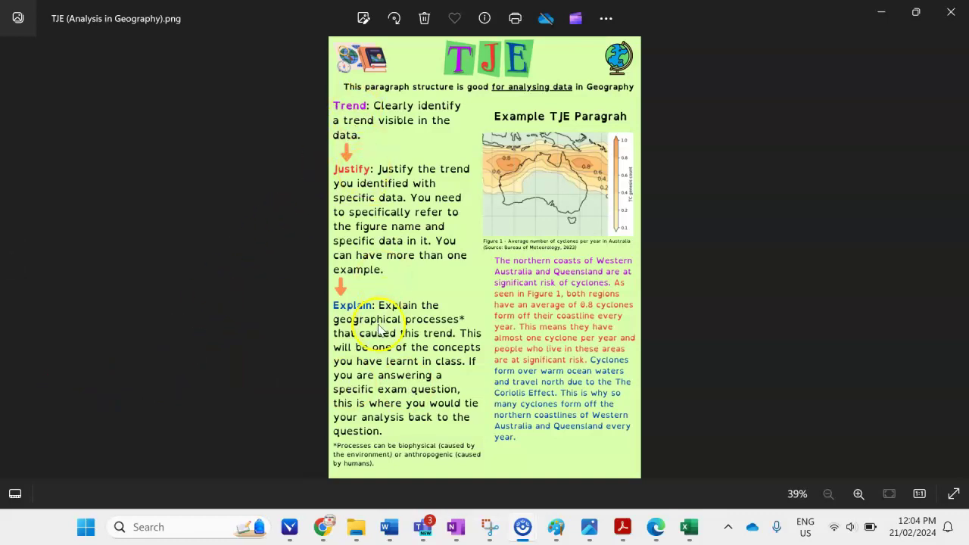
{"action": "left_click", "coordinate": [388, 527]}
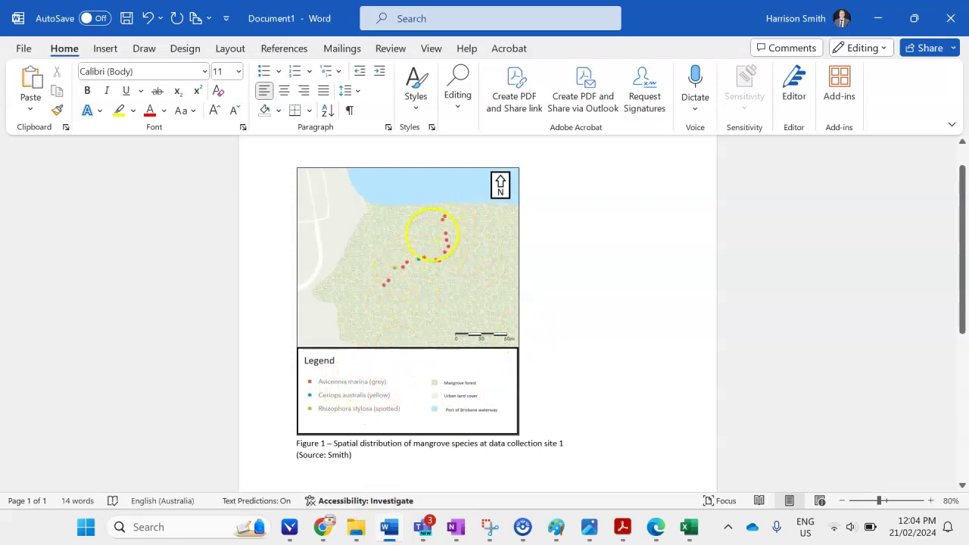
{"action": "left_click", "coordinate": [655, 529]}
{"action": "left_click", "coordinate": [652, 530]}
{"action": "mouse_move", "coordinate": [589, 527]}
{"action": "left_click", "coordinate": [677, 472]}
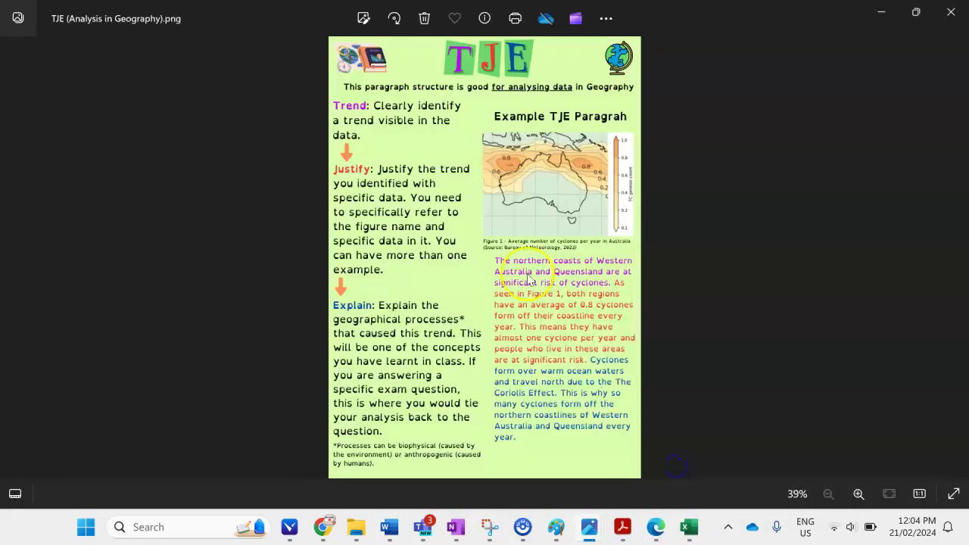